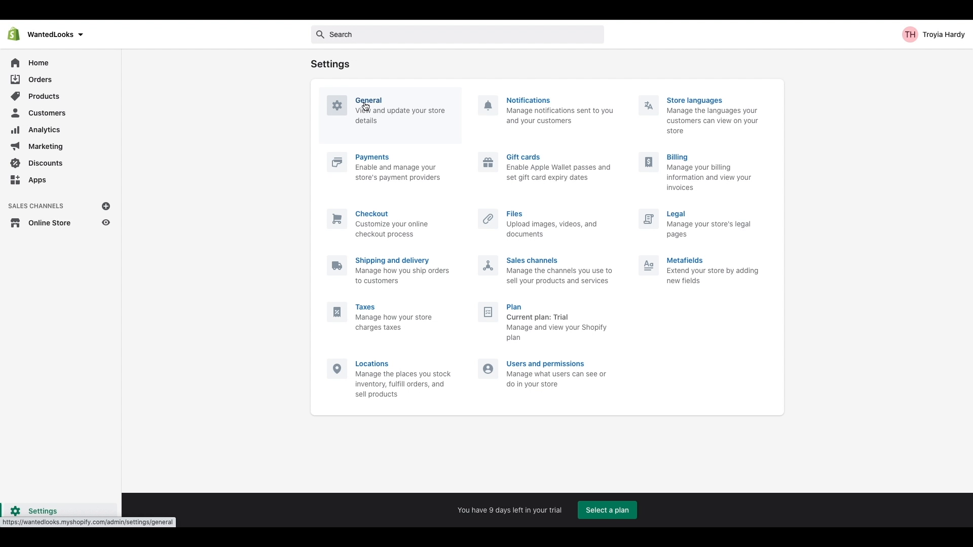
# Open the General settings and look over the page from the store name to the store currency
pyautogui.click(365, 102)
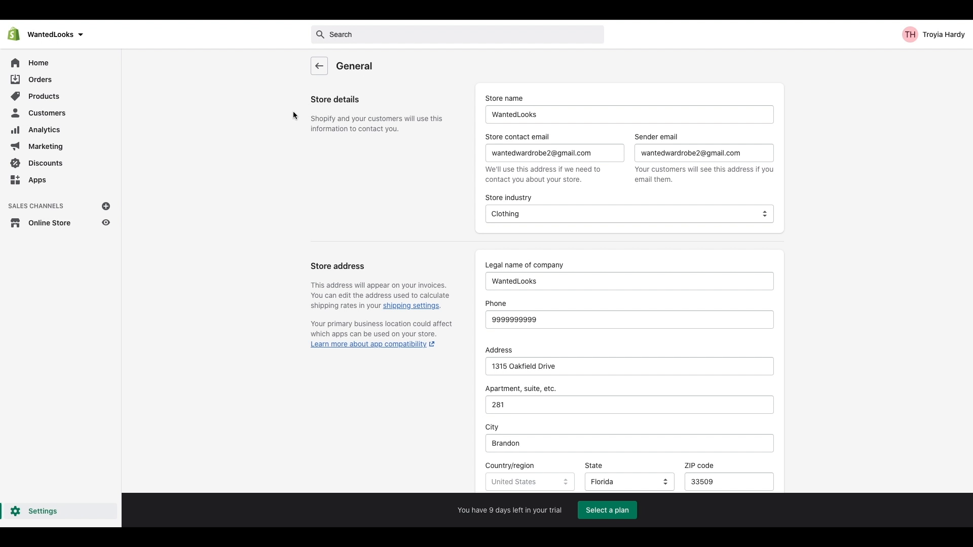
pyautogui.scroll(-5, 293, 112)
pyautogui.scroll(-5, 293, 112)
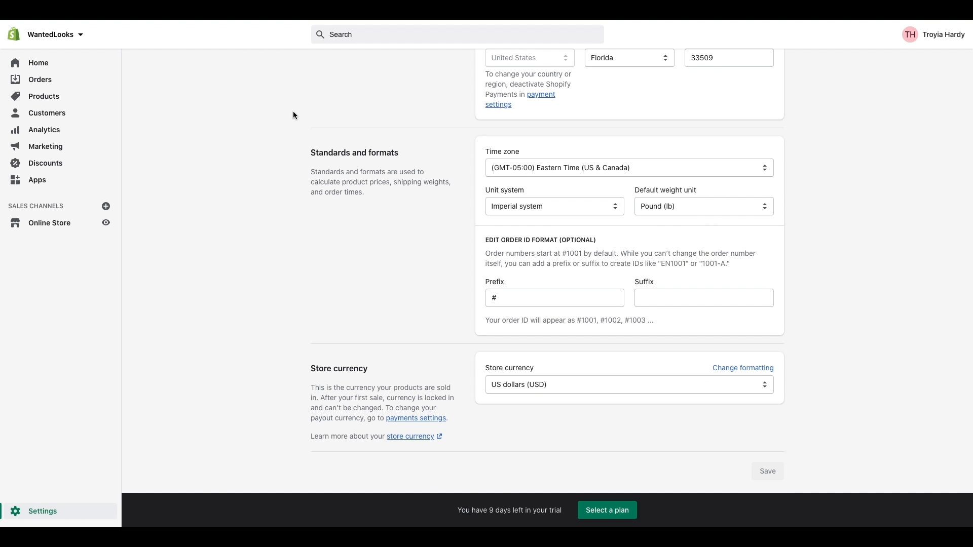
pyautogui.scroll(10, 293, 114)
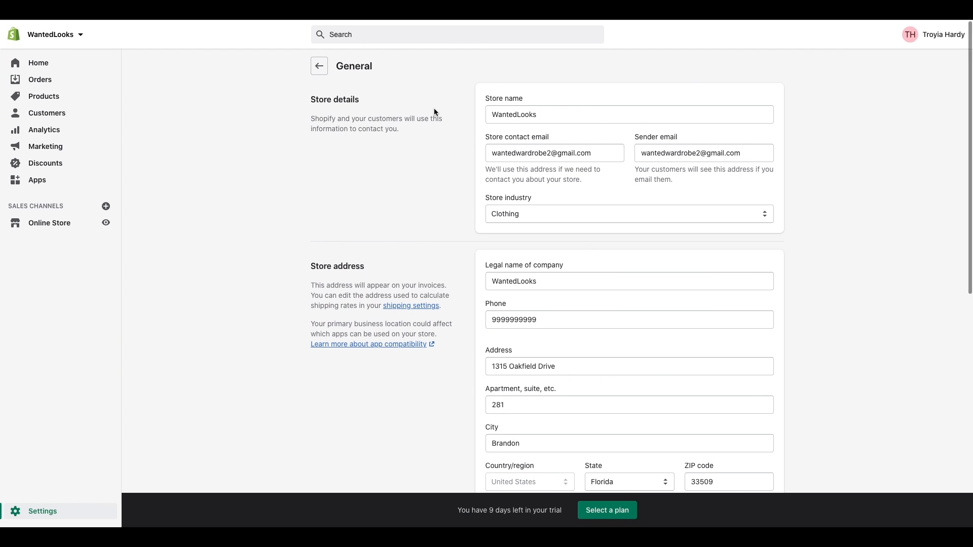
pyautogui.doubleClick(560, 118)
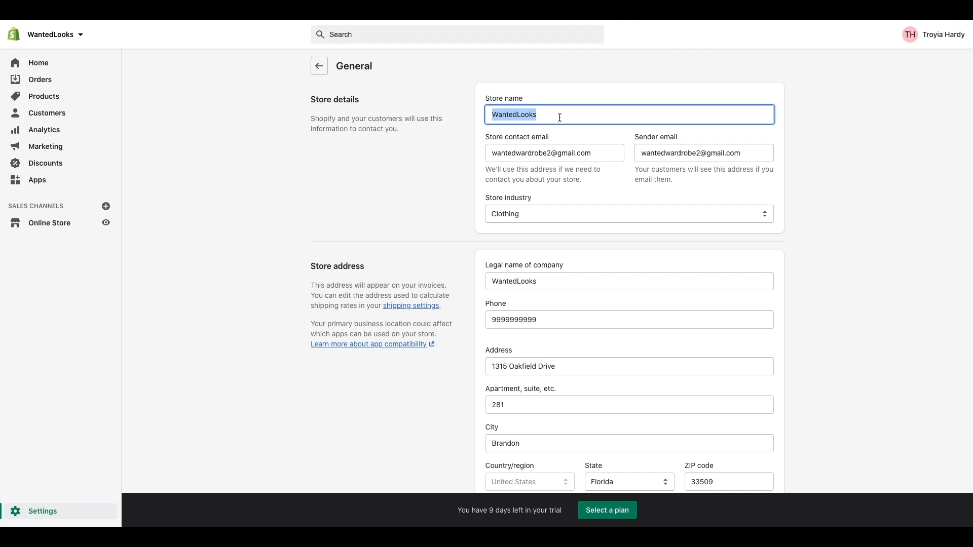
# Examine the store contact email and sender email fields and the notes explaining how each address is used
pyautogui.tripleClick(530, 154)
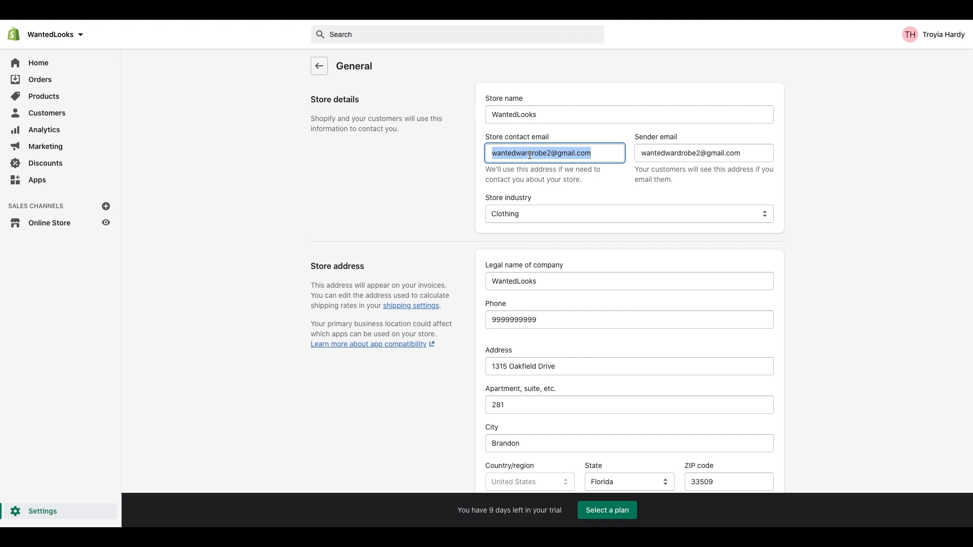
pyautogui.tripleClick(659, 154)
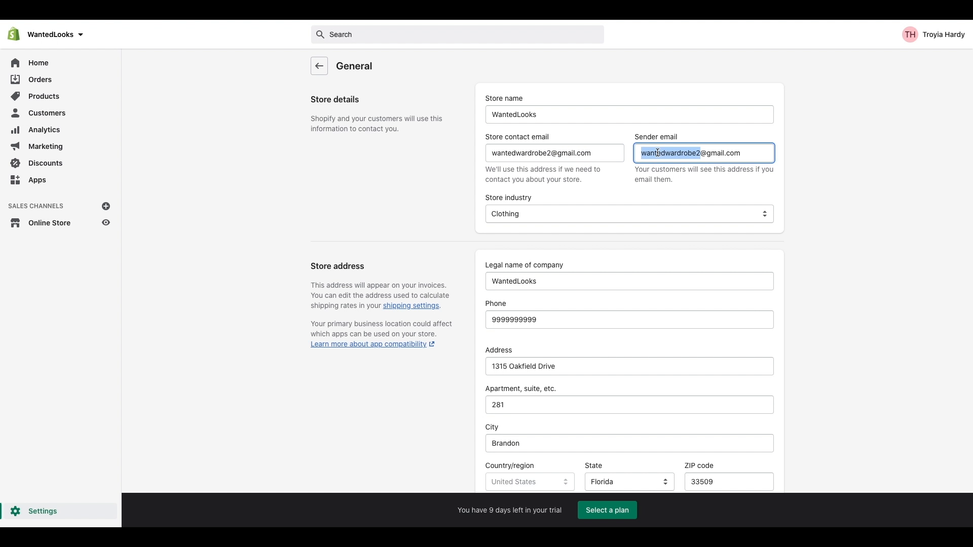
pyautogui.click(581, 154)
pyautogui.moveTo(485, 140); pyautogui.dragTo(530, 138)
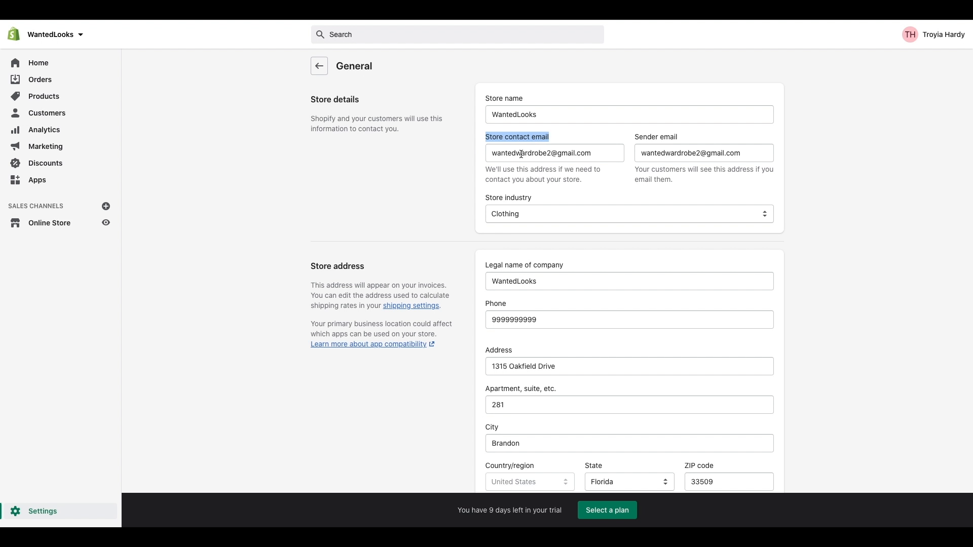
pyautogui.tripleClick(523, 153)
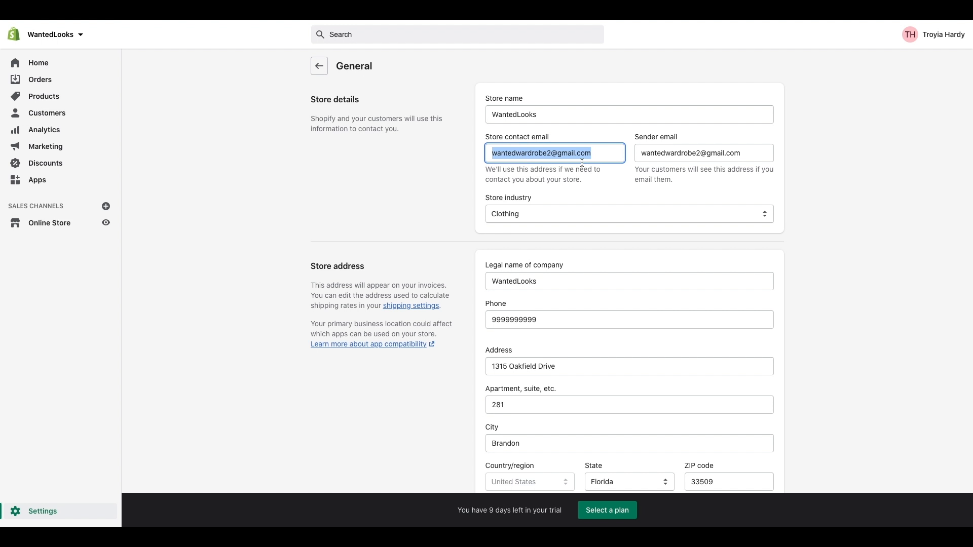
pyautogui.moveTo(583, 180); pyautogui.dragTo(488, 172)
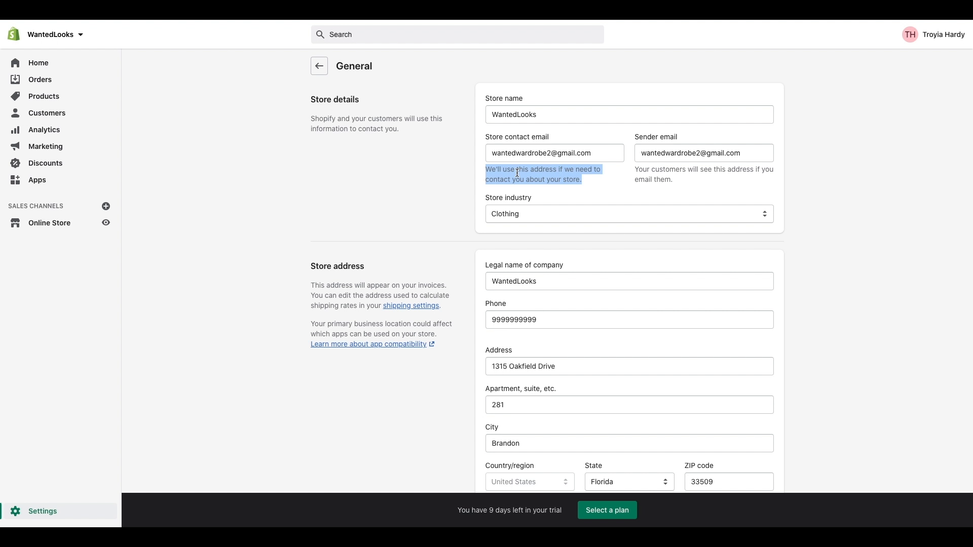
pyautogui.click(652, 136)
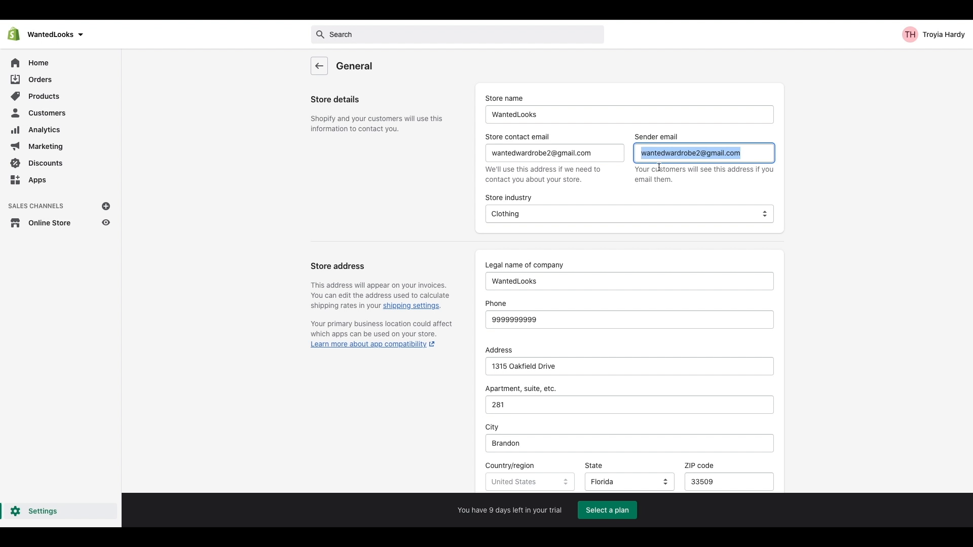
pyautogui.moveTo(636, 169); pyautogui.dragTo(676, 180)
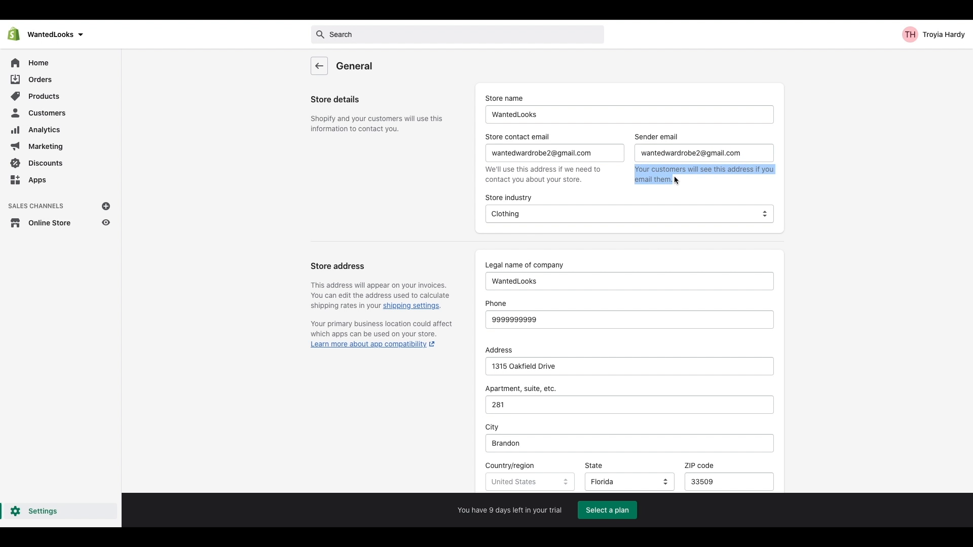
pyautogui.click(672, 153)
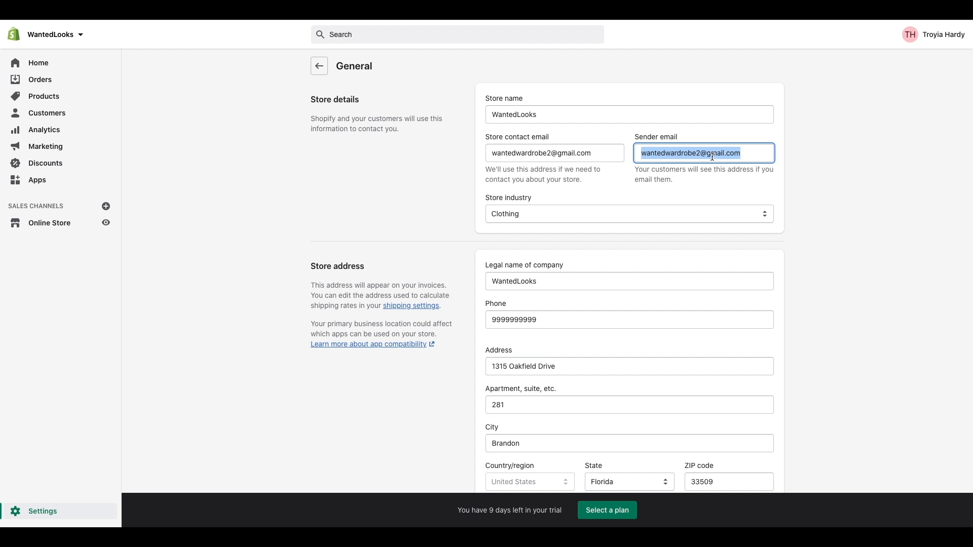
pyautogui.click(637, 153)
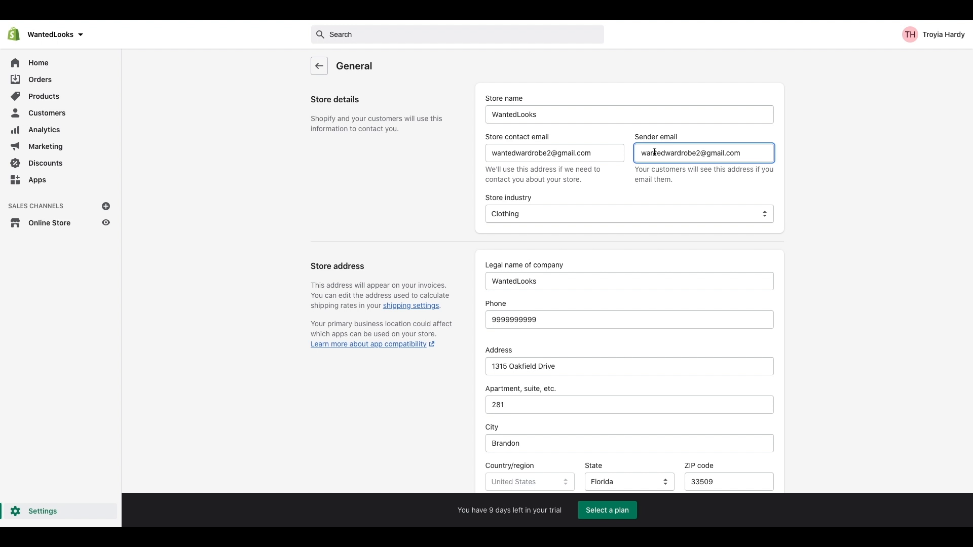
# Review the available store industry options, keeping Clothing selected
pyautogui.click(533, 209)
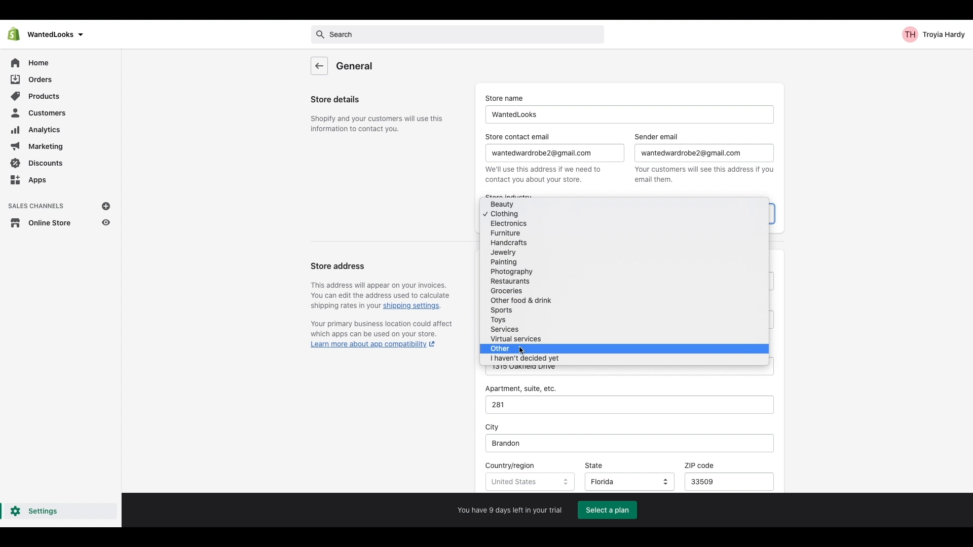
pyautogui.click(532, 214)
pyautogui.click(457, 209)
# Review the store address section, including the legal company name, phone, street address and apartment or suite fields
pyautogui.scroll(-4, 457, 211)
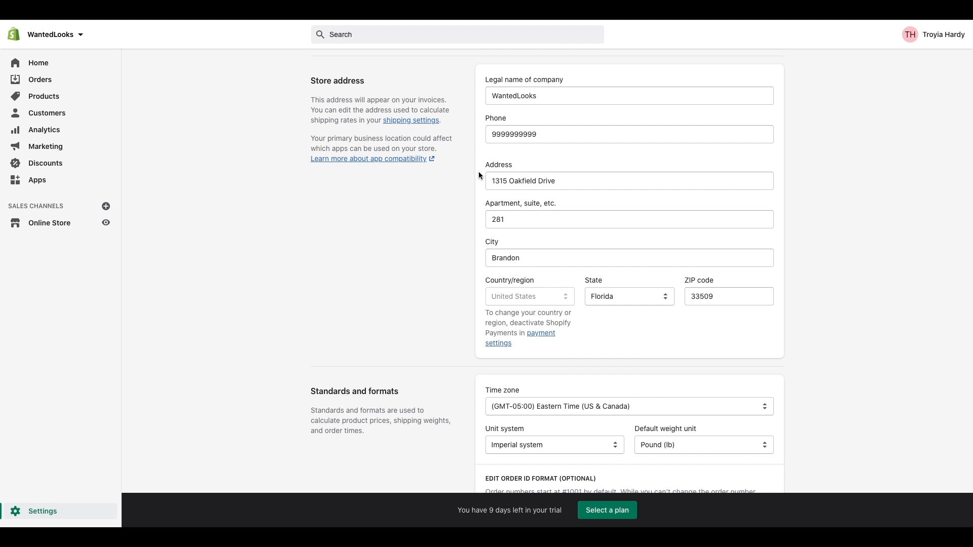
pyautogui.click(556, 97)
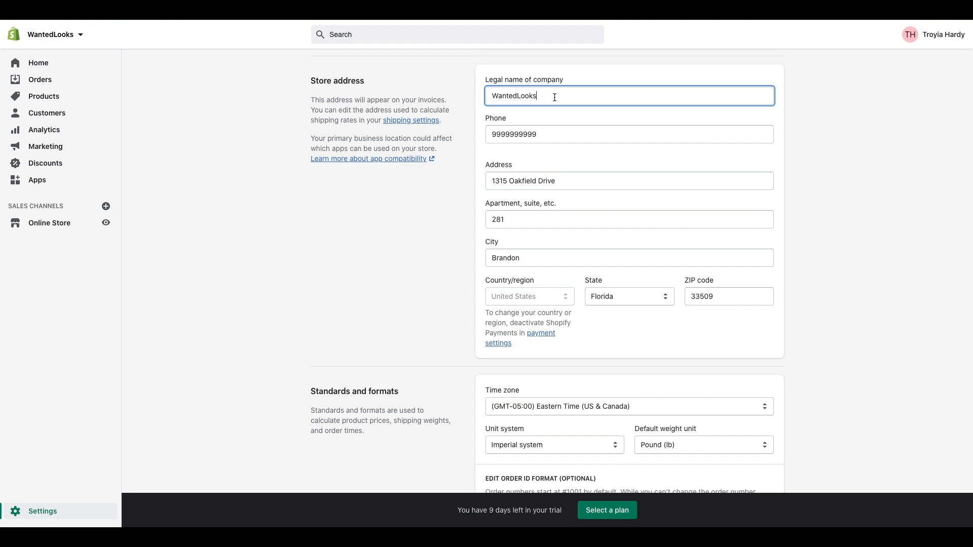
pyautogui.click(546, 135)
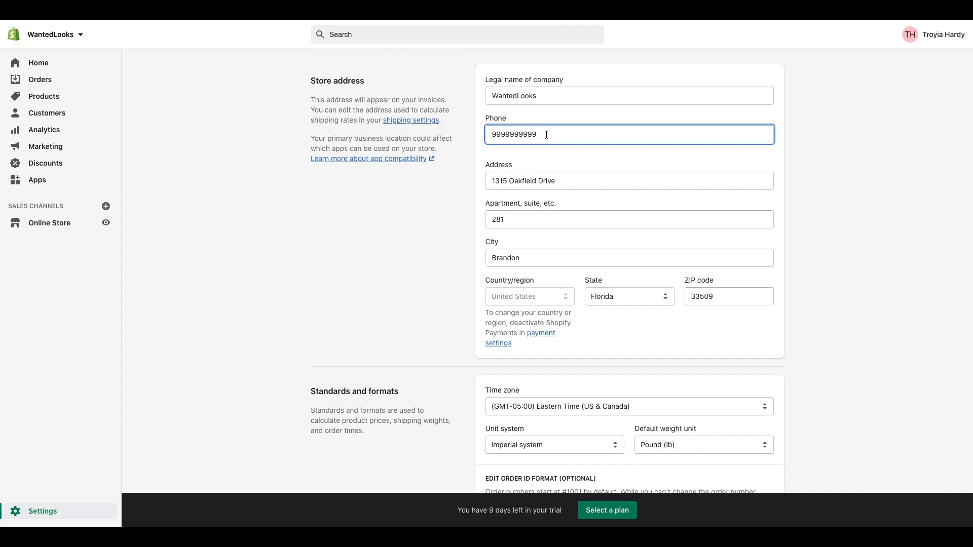
pyautogui.click(564, 181)
pyautogui.click(572, 221)
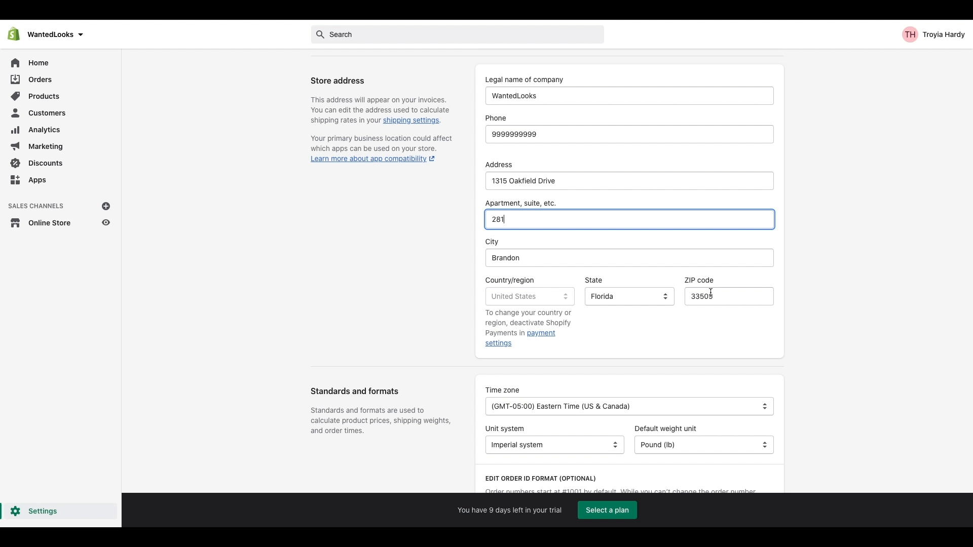
pyautogui.click(782, 204)
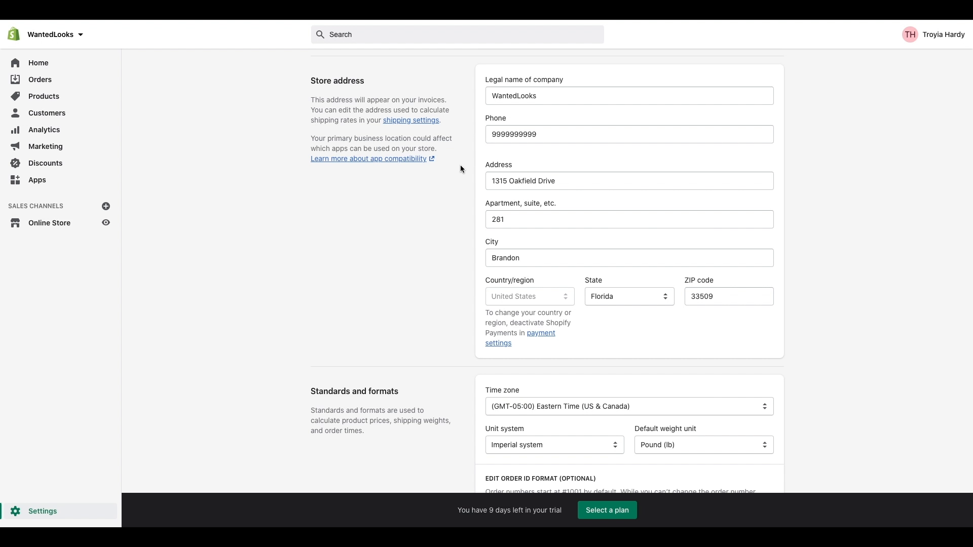
# Go to the standards and formats section and check the time zone choices, keeping Eastern Time (US & Canada)
pyautogui.scroll(-1, 460, 166)
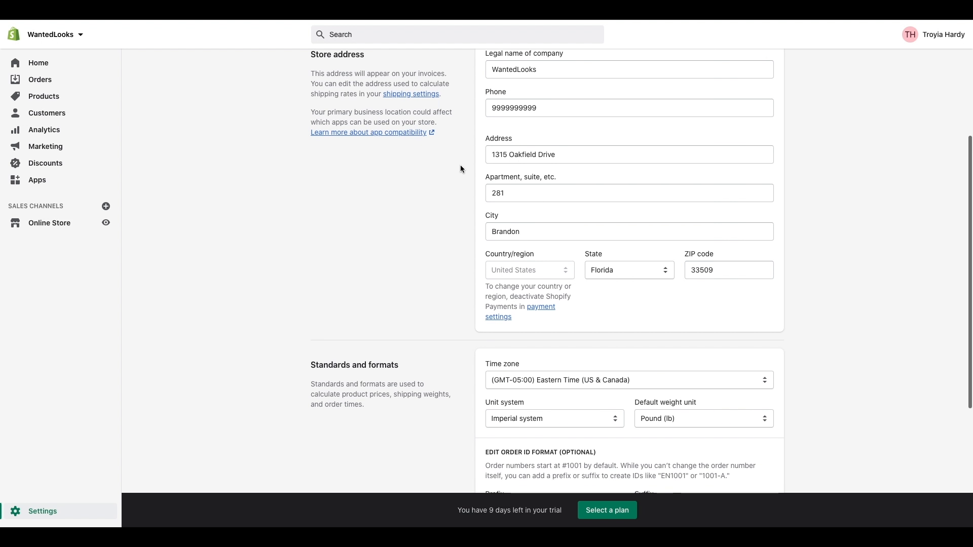
pyautogui.scroll(-6, 460, 165)
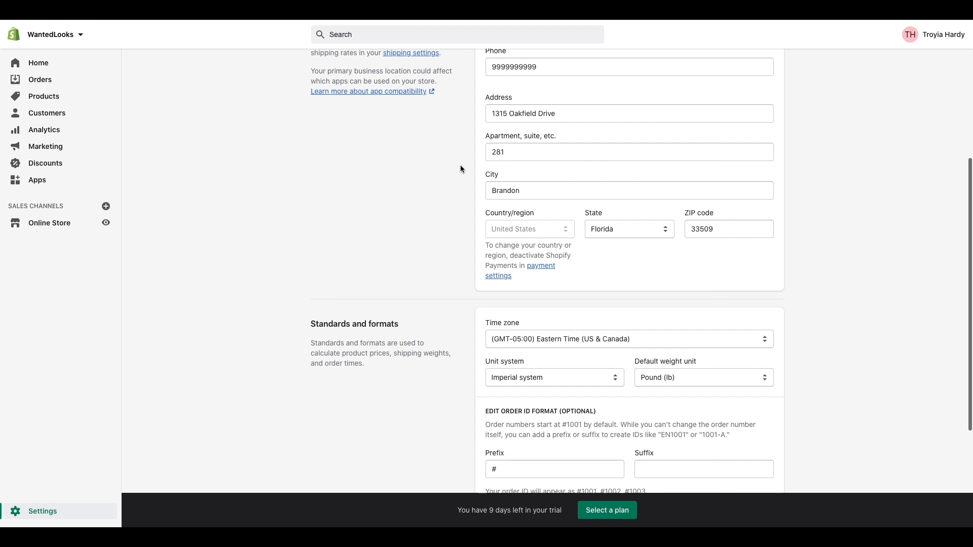
pyautogui.scroll(-2, 460, 169)
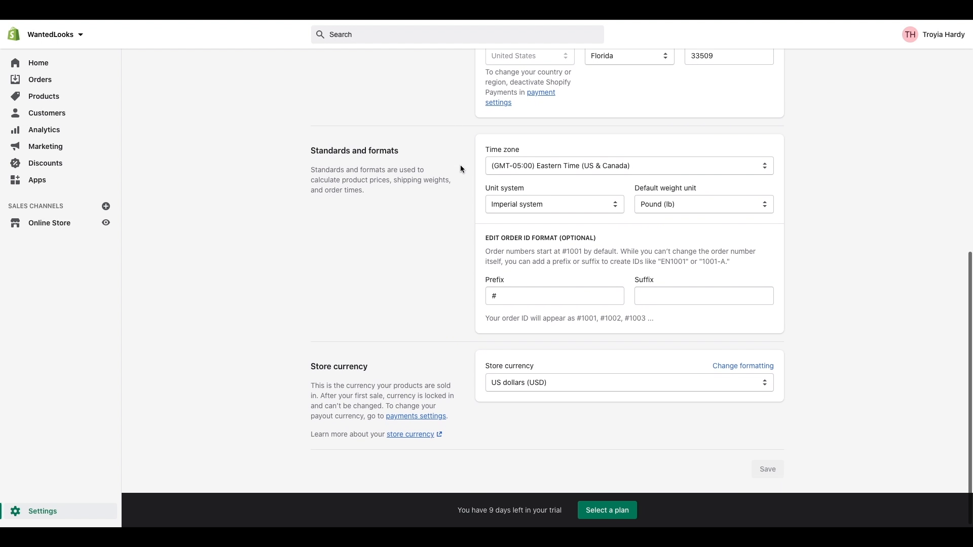
pyautogui.scroll(-1, 460, 169)
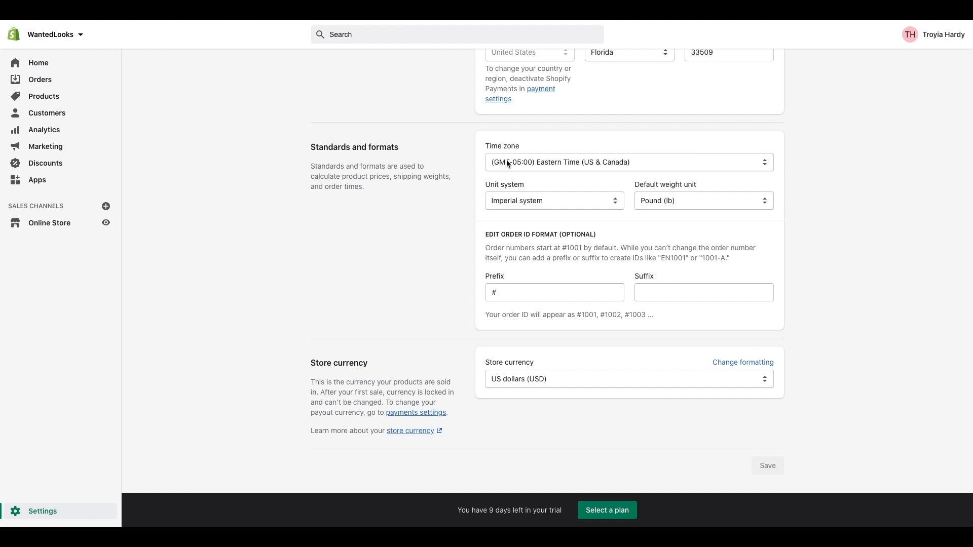
pyautogui.click(507, 162)
pyautogui.click(507, 162)
pyautogui.click(460, 167)
# Check the default weight unit and unit system choices, keeping Pound (lb) and Imperial system
pyautogui.click(666, 203)
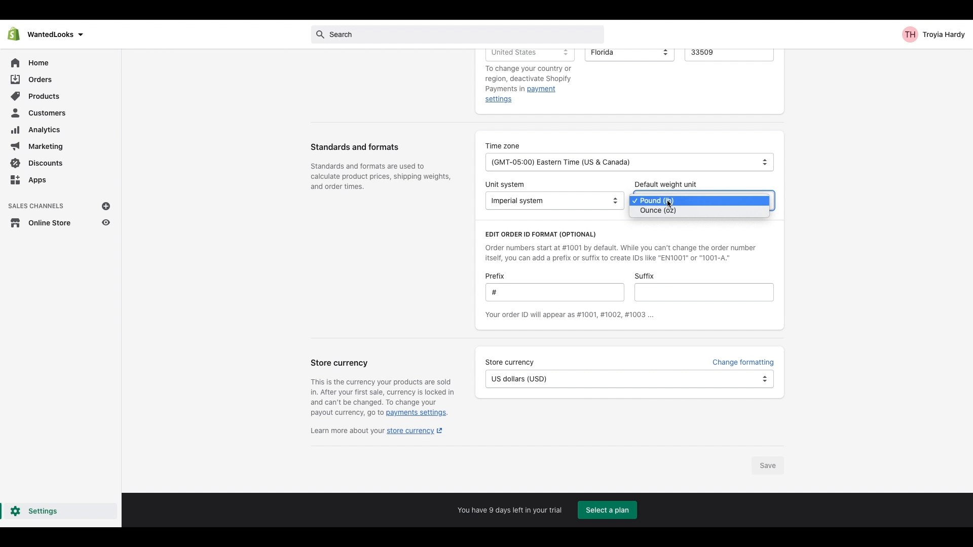
pyautogui.click(667, 202)
pyautogui.click(518, 199)
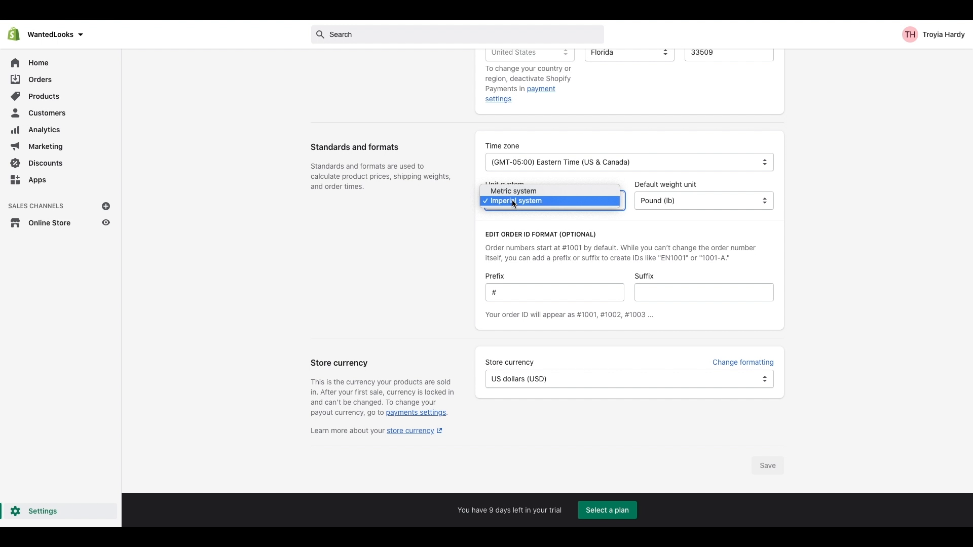
pyautogui.click(514, 201)
pyautogui.click(466, 247)
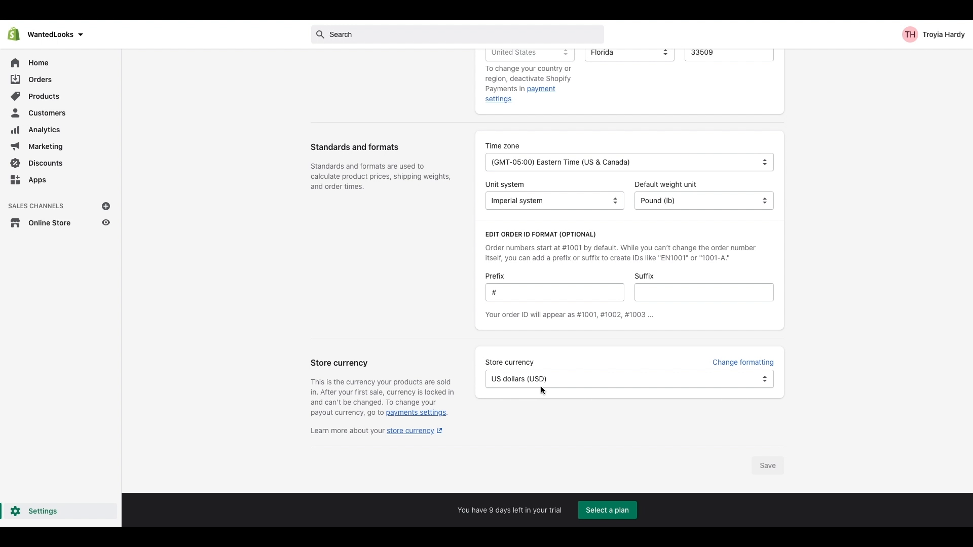
# Browse the list of store currencies and close it with US dollars (USD) kept
pyautogui.click(505, 380)
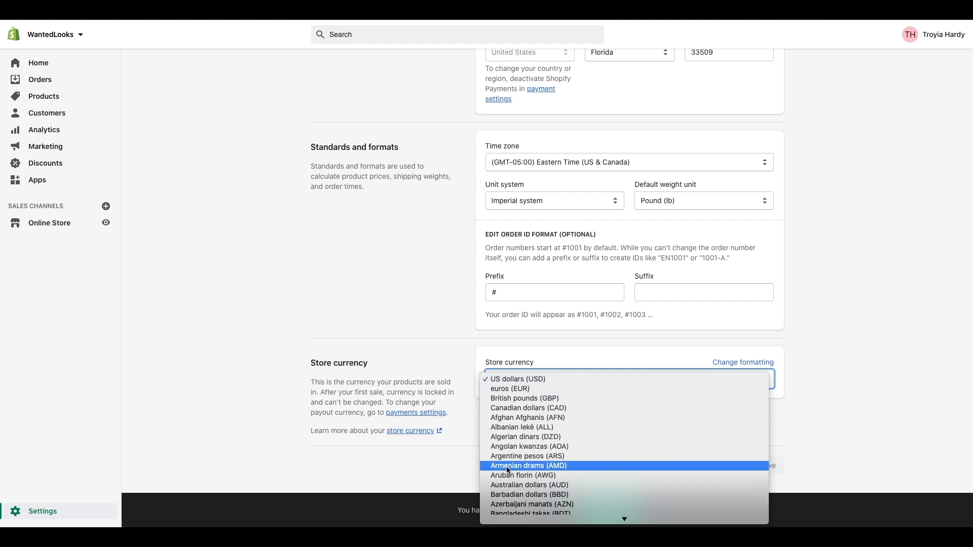
pyautogui.scroll(-10, 509, 466)
pyautogui.scroll(15, 508, 470)
pyautogui.click(384, 377)
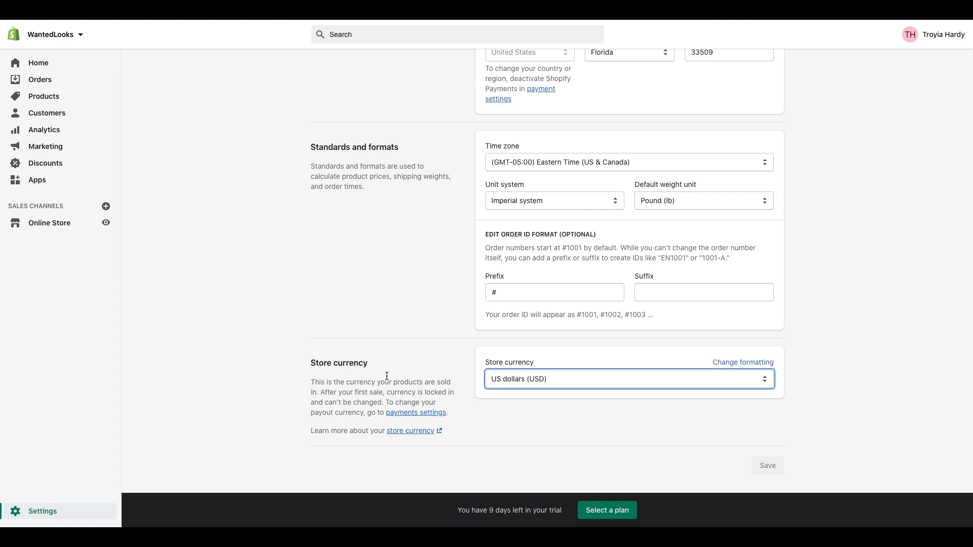
# Switch from the General settings to the Payments settings and examine Shopify Payments' credit card rate, transaction fee and accepted payments
pyautogui.scroll(8, 390, 372)
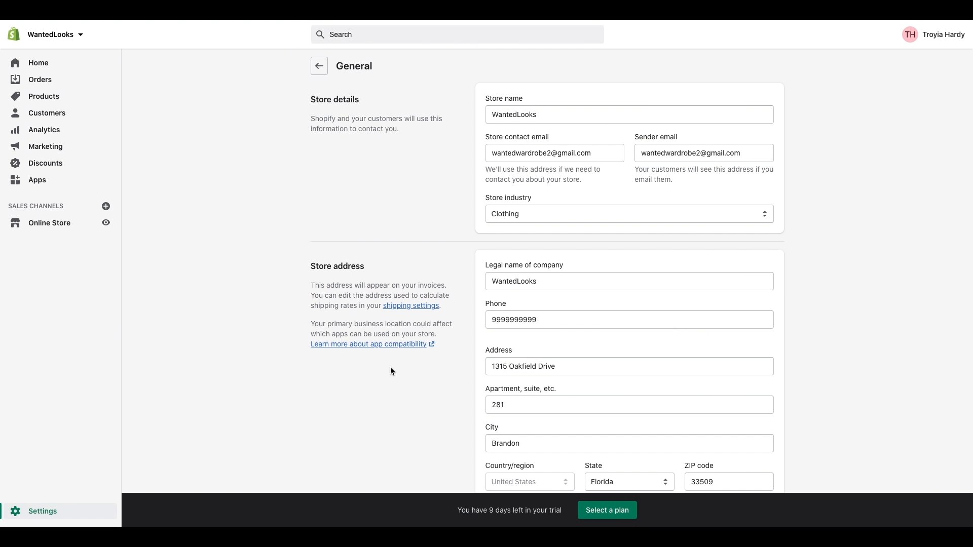
pyautogui.click(319, 66)
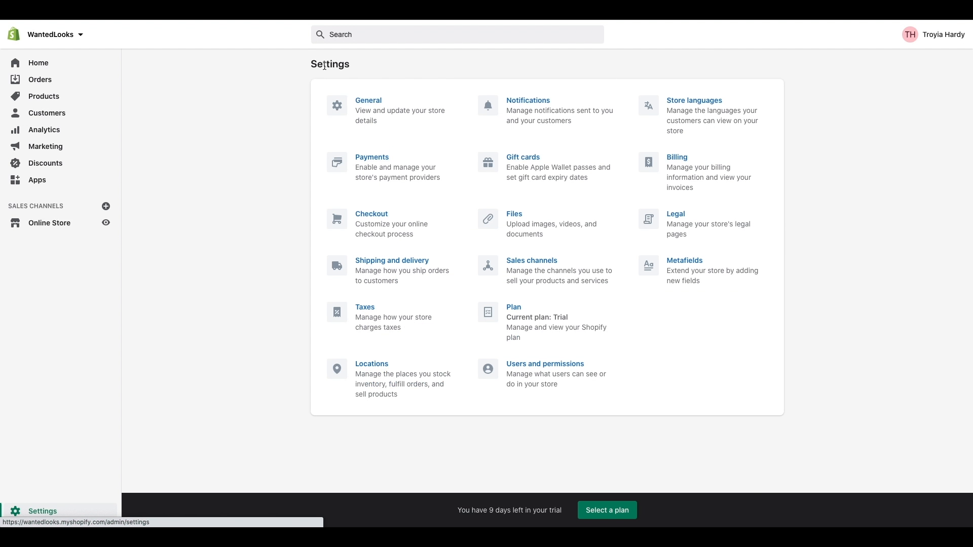
pyautogui.click(367, 158)
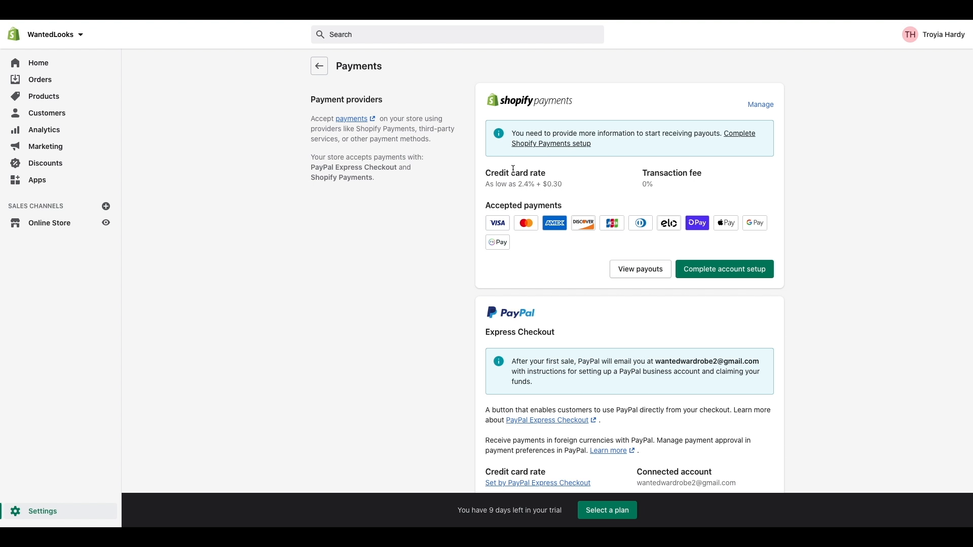
pyautogui.moveTo(485, 173); pyautogui.dragTo(555, 181)
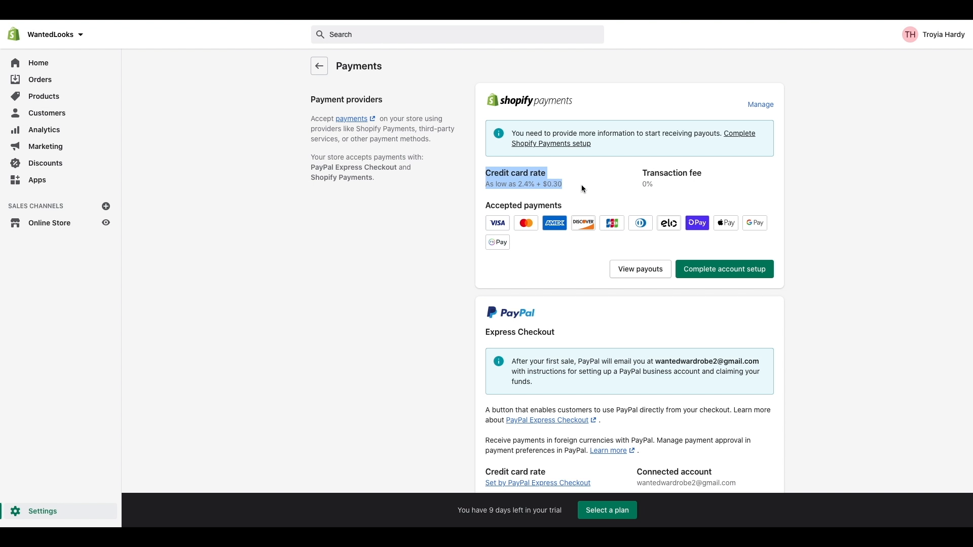
pyautogui.moveTo(641, 173)
pyautogui.mouseDown()
pyautogui.moveTo(668, 189)
pyautogui.moveTo(651, 182)
pyautogui.mouseUp()
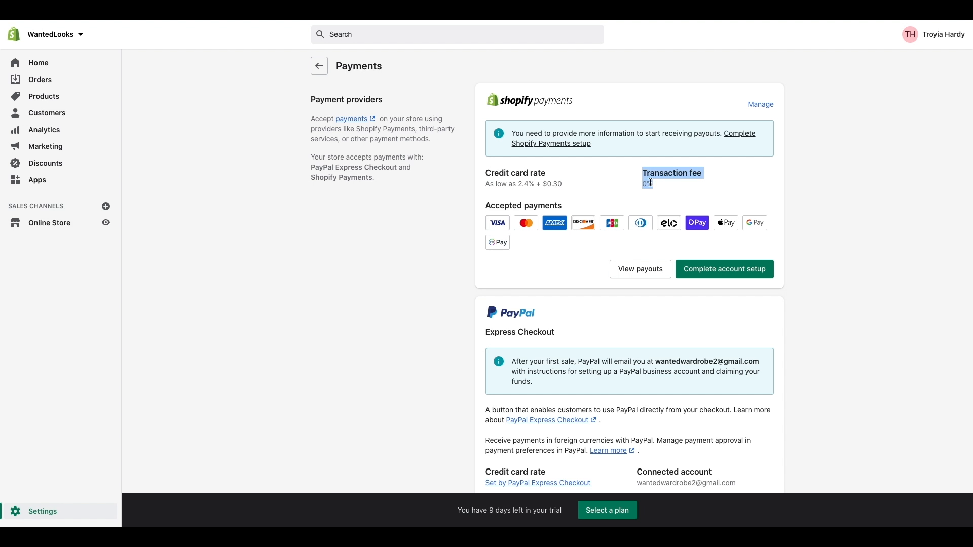
pyautogui.tripleClick(355, 100)
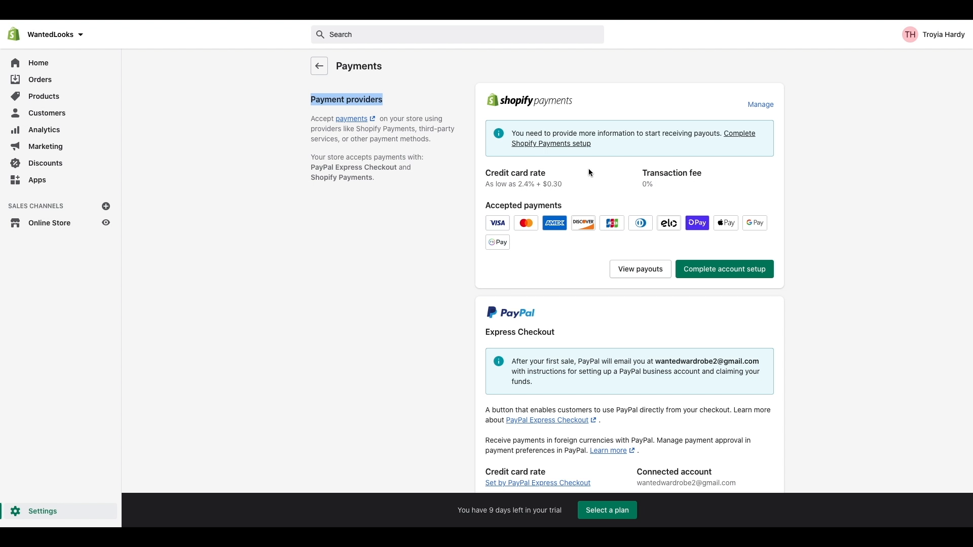
pyautogui.click(518, 205)
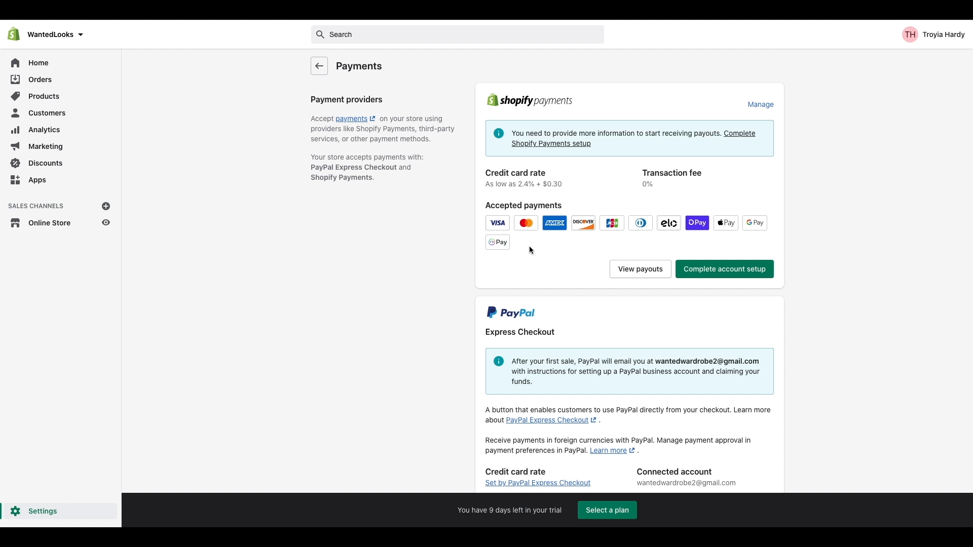
# Open the Shopify Payments management page and examine the domestic and rest-of-world standard rates
pyautogui.click(757, 107)
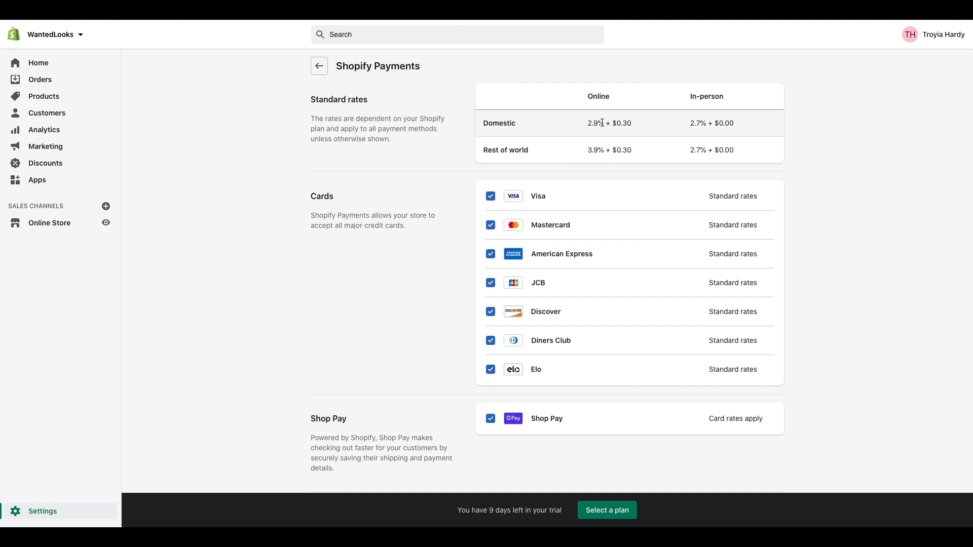
pyautogui.moveTo(485, 123); pyautogui.dragTo(719, 124)
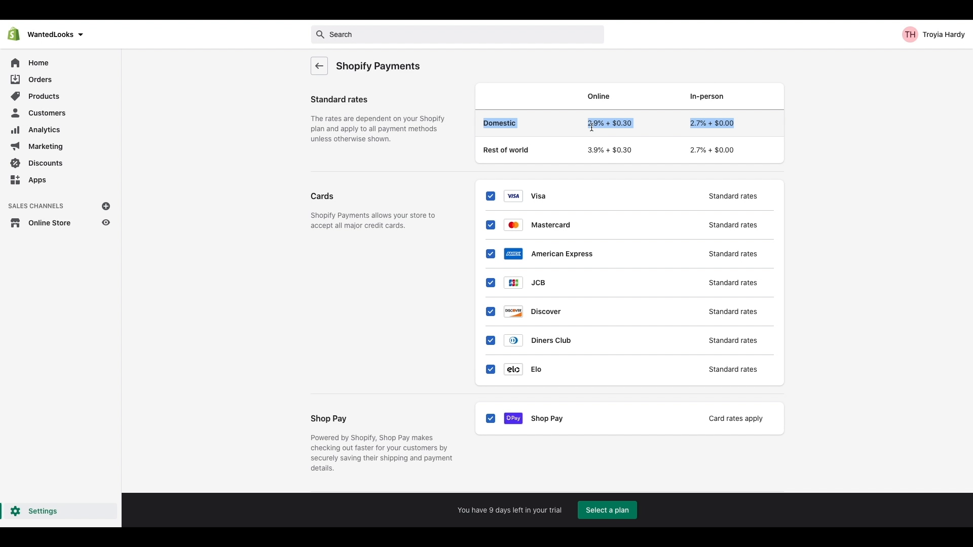
pyautogui.click(626, 124)
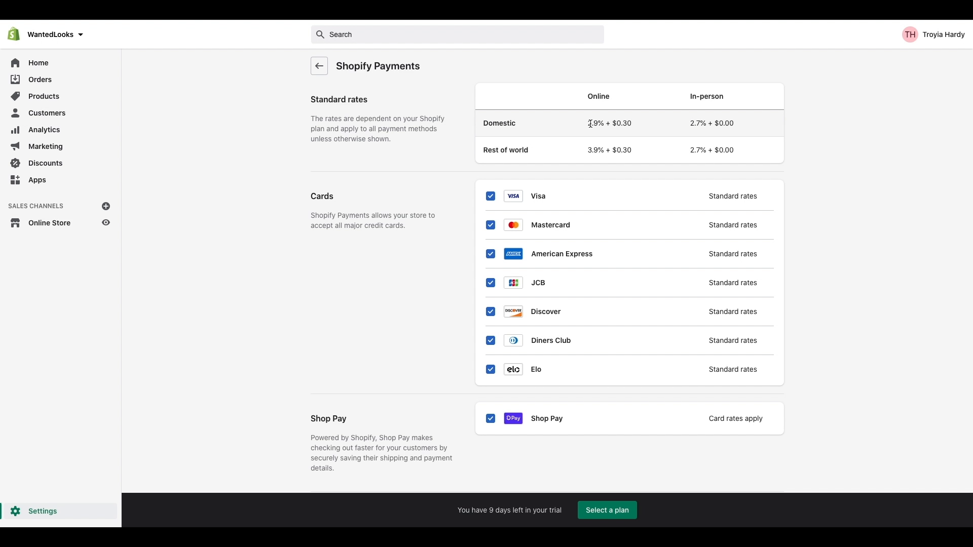
pyautogui.tripleClick(595, 124)
pyautogui.moveTo(482, 150); pyautogui.dragTo(717, 150)
pyautogui.click(627, 125)
# Review the accepted cards, Shop Pay, wallets and countries/regions sections, continuing to the payout details
pyautogui.scroll(-1, 438, 213)
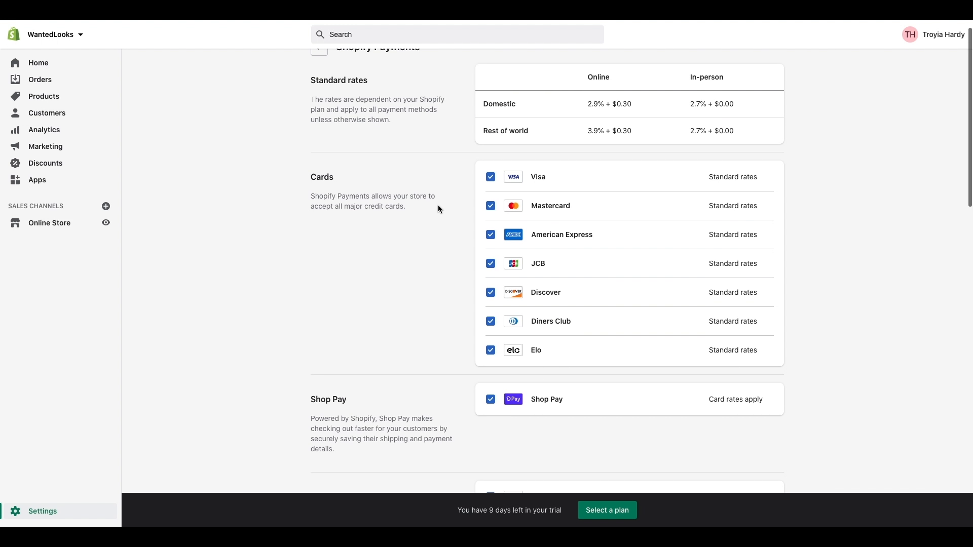
pyautogui.scroll(-2, 438, 209)
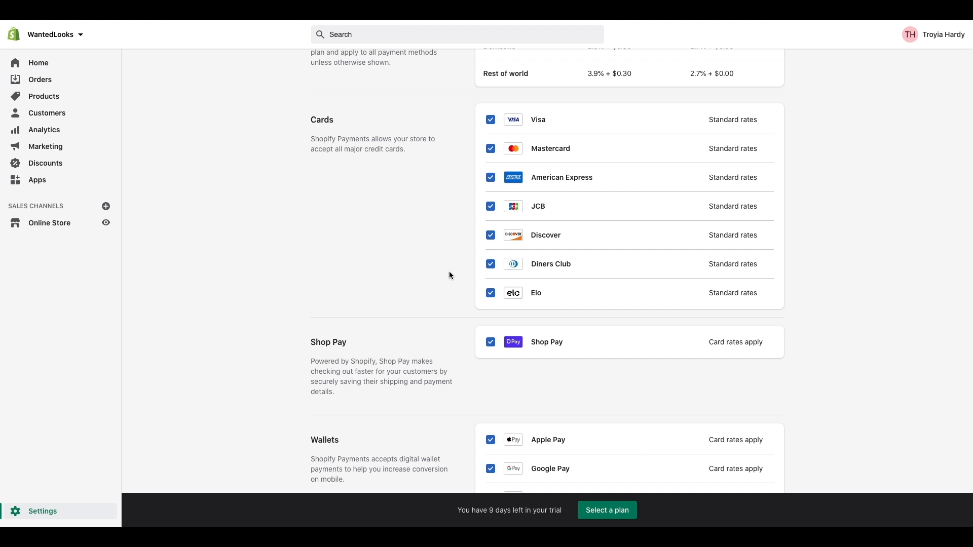
pyautogui.scroll(-3, 449, 275)
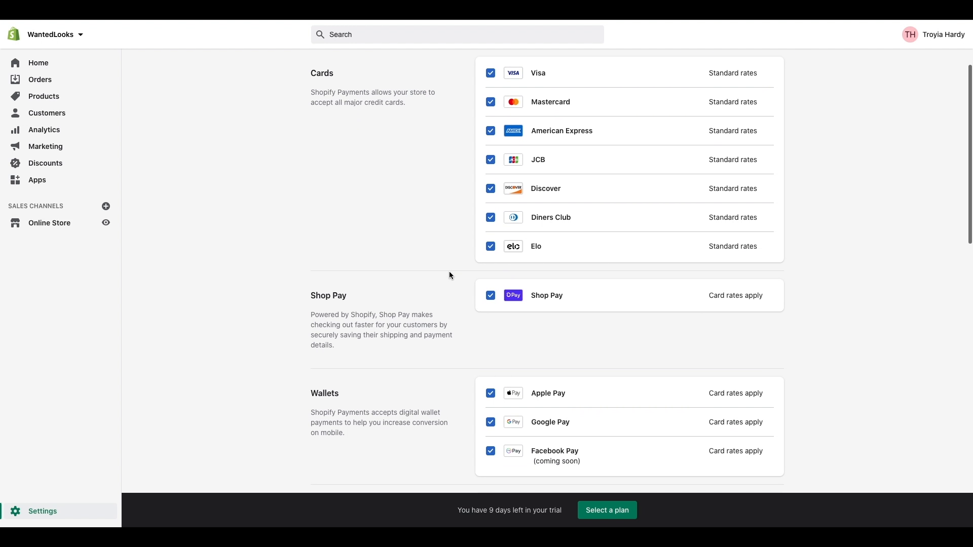
pyautogui.scroll(-3, 450, 275)
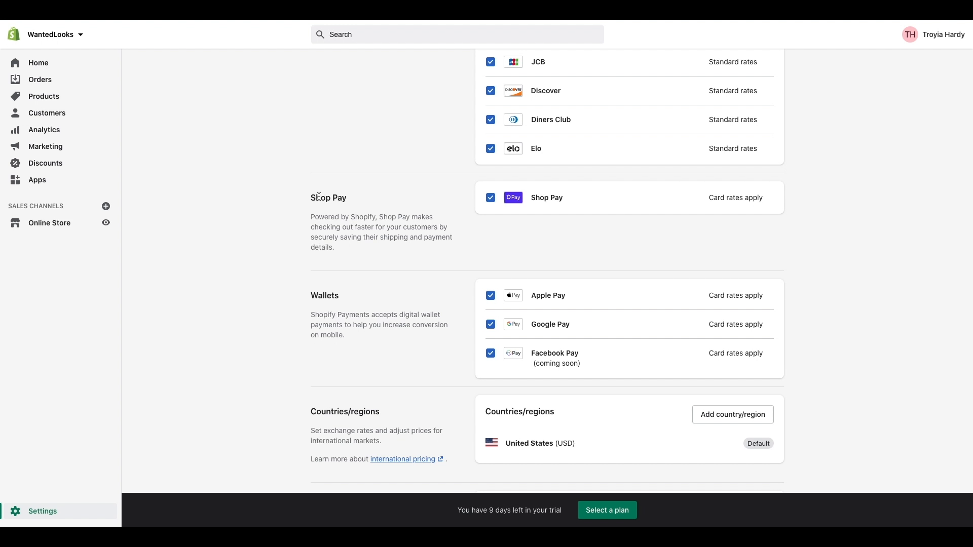
pyautogui.scroll(-3, 370, 212)
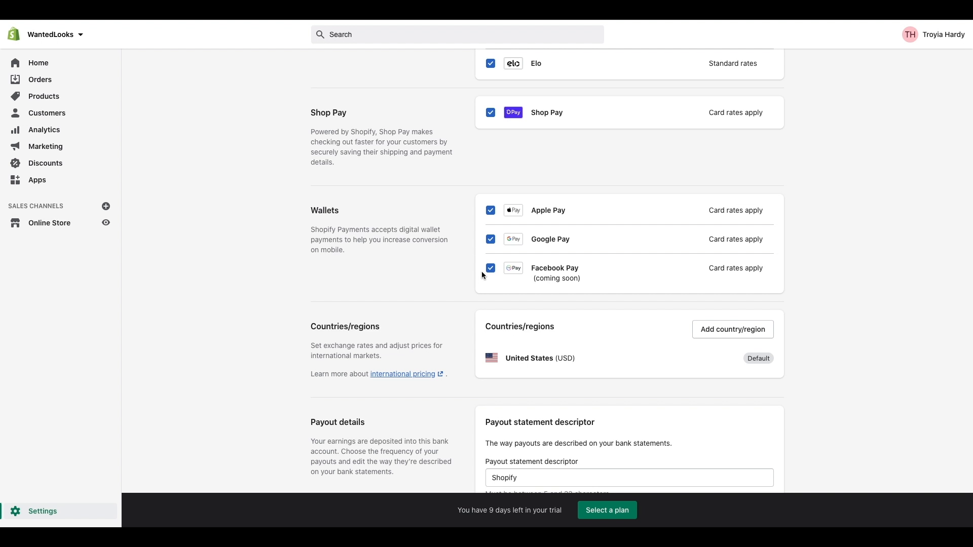
pyautogui.scroll(-3, 456, 269)
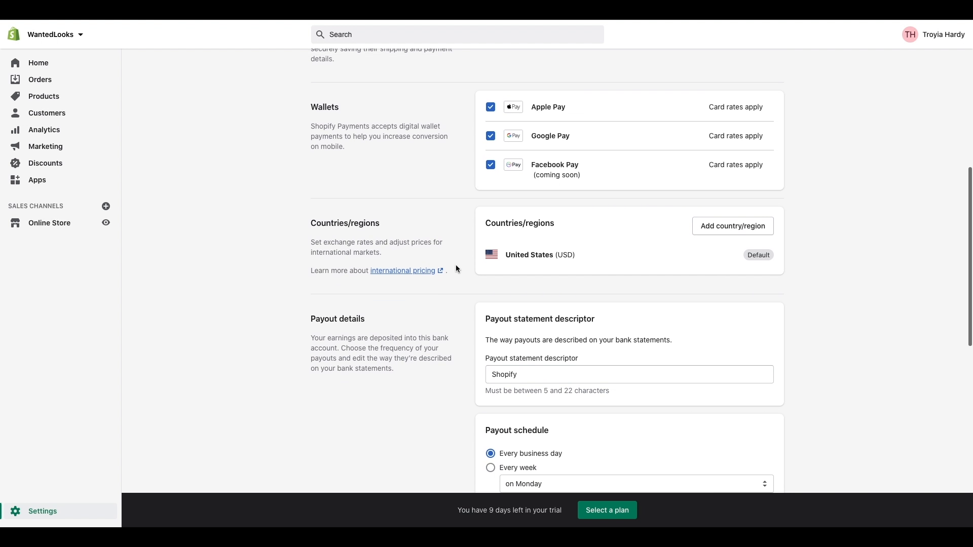
pyautogui.scroll(-3, 459, 250)
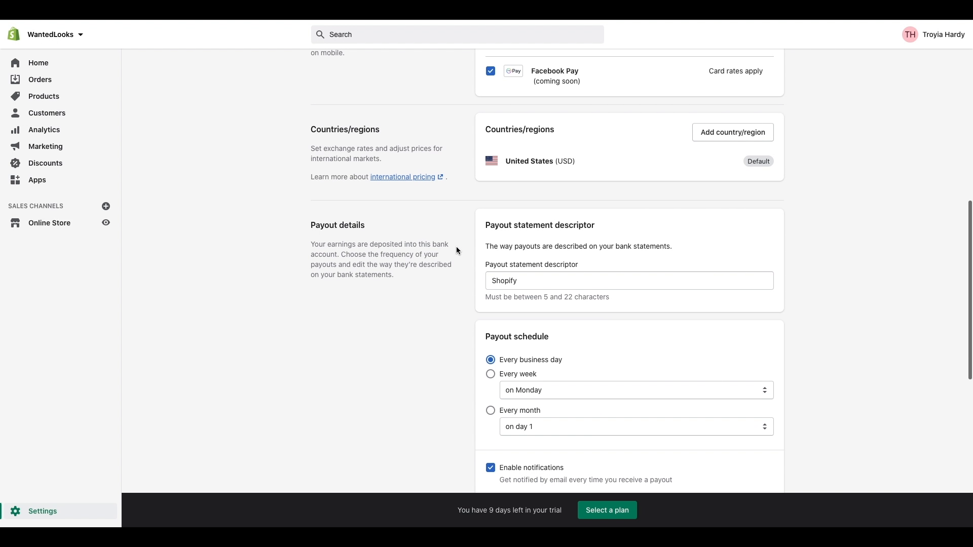
pyautogui.scroll(-3, 467, 250)
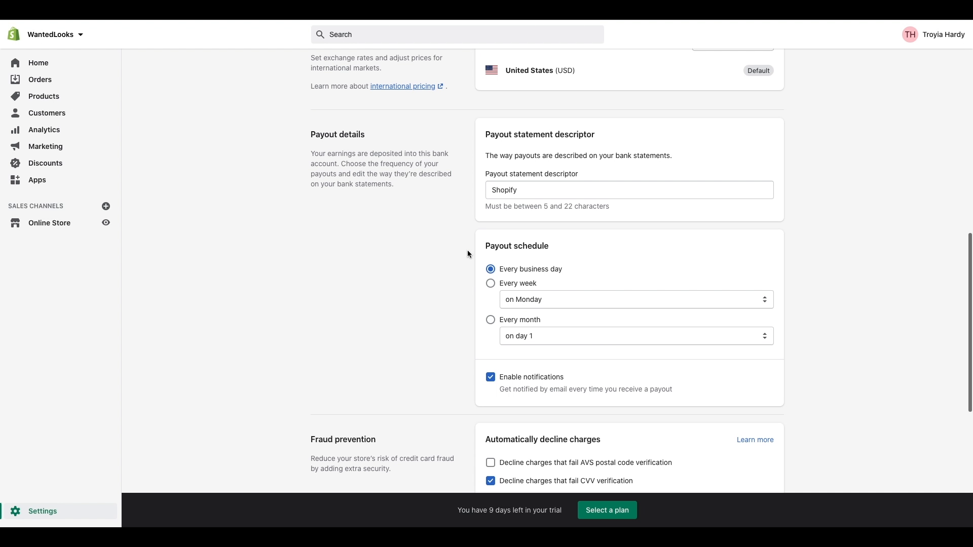
# Extend the payout statement descriptor to read "Shopify Payout"
pyautogui.click(524, 191)
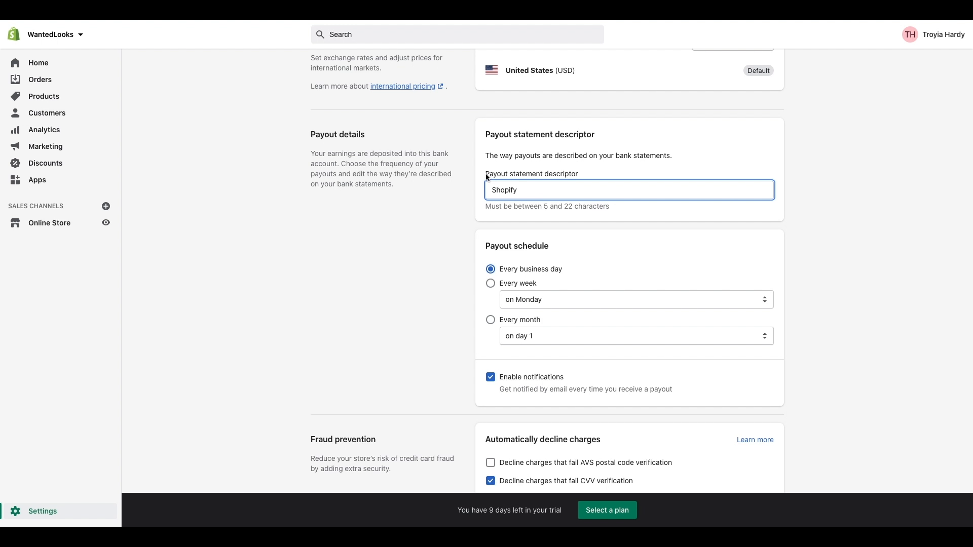
pyautogui.moveTo(522, 191); pyautogui.dragTo(470, 191)
pyautogui.click(540, 192)
pyautogui.scroll(-1, 563, 191)
pyautogui.click(544, 157)
pyautogui.moveTo(495, 157); pyautogui.dragTo(528, 155)
pyautogui.click(529, 158)
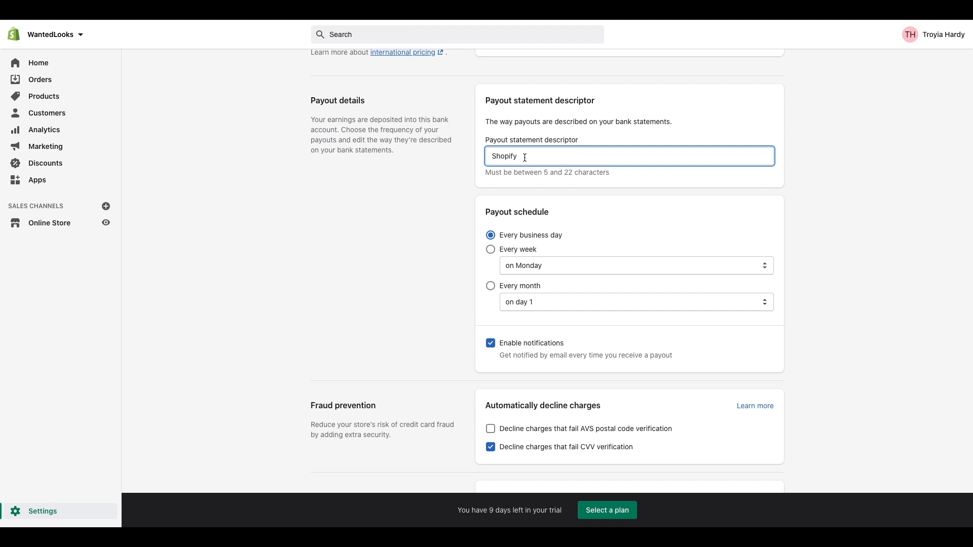
pyautogui.scroll(-1, 525, 157)
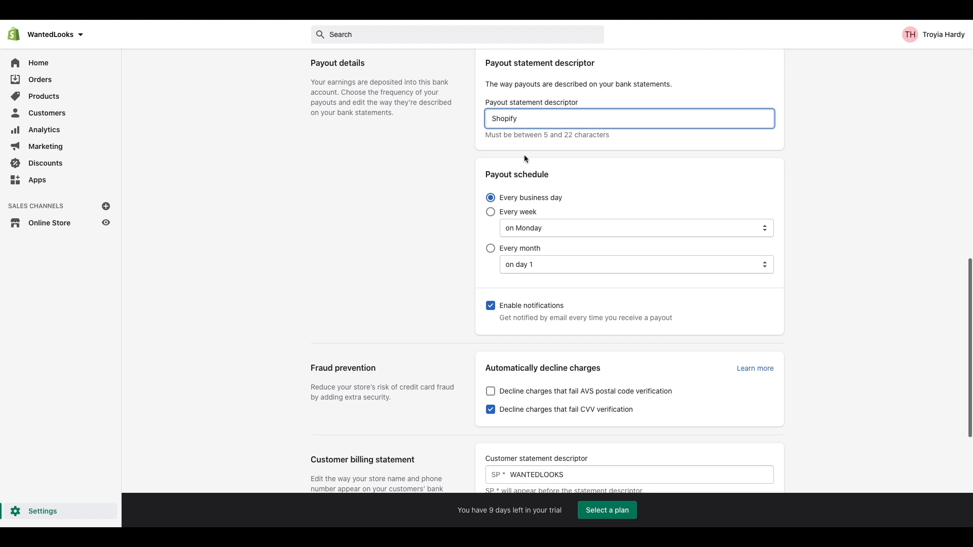
pyautogui.scroll(1, 524, 152)
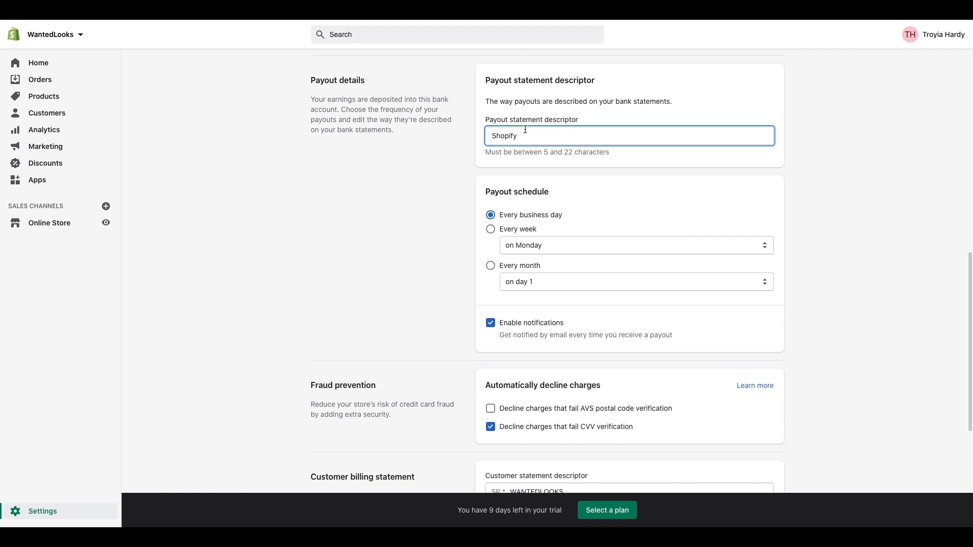
pyautogui.write('Payoit')
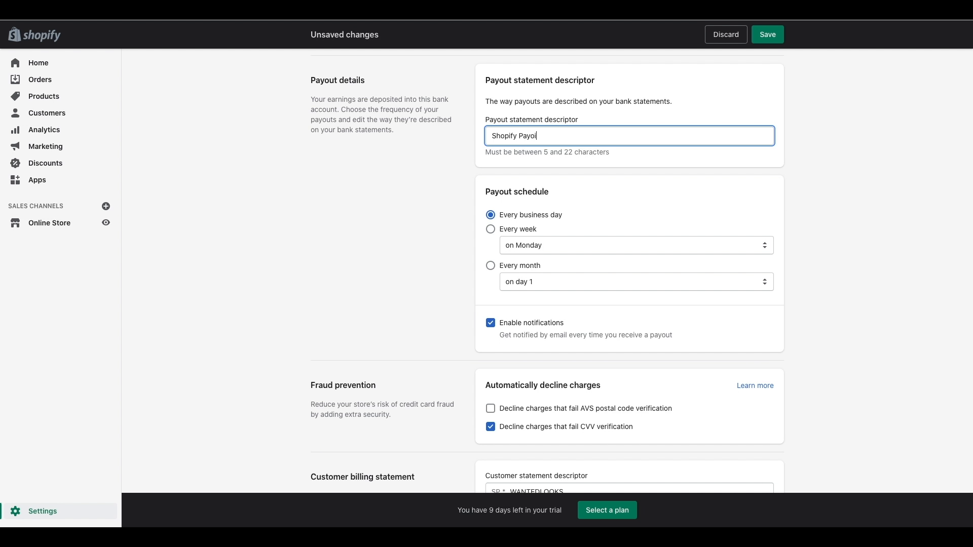
pyautogui.press('BackSpace')
pyautogui.press('BackSpace')
pyautogui.write('ut')
# Replace "Shopify" in the payout statement descriptor with "WantedLook Online"
pyautogui.scroll(3, 527, 180)
pyautogui.scroll(-1, 512, 264)
pyautogui.moveTo(517, 252); pyautogui.dragTo(468, 256)
pyautogui.write('WantedLook Online')
pyautogui.scroll(-1, 641, 271)
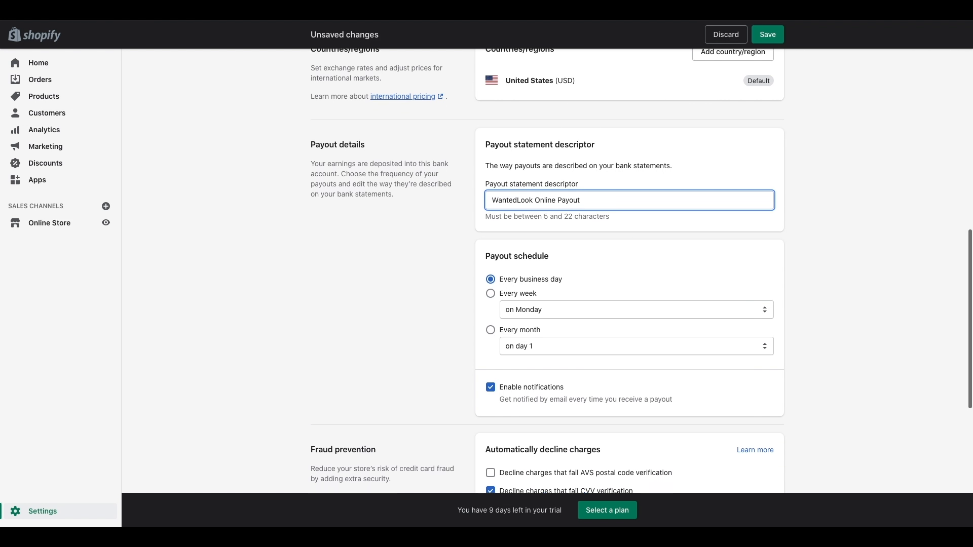
pyautogui.click(426, 252)
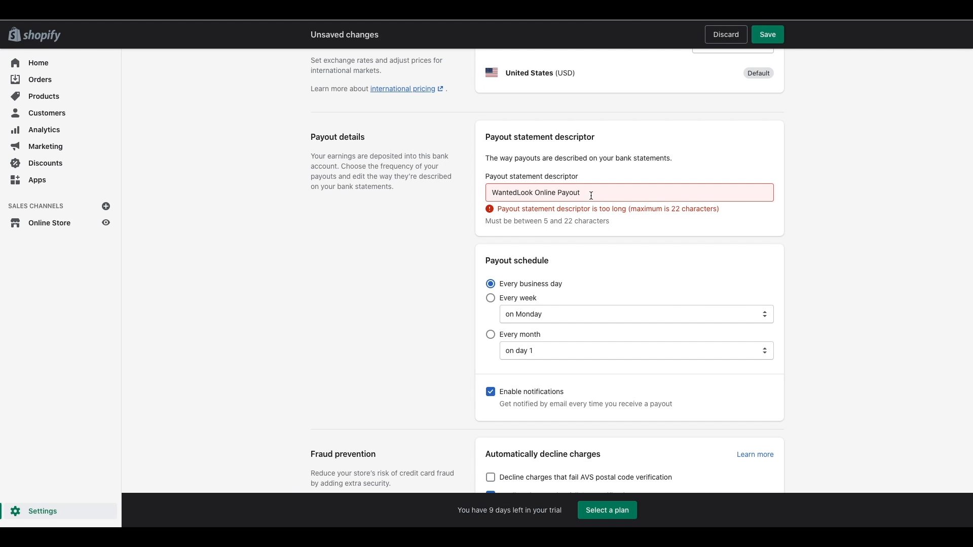
# Remove the word "Online" from the payout statement descriptor, leaving "WantedLook Payout"
pyautogui.moveTo(536, 193); pyautogui.dragTo(560, 193)
pyautogui.press('BackSpace')
pyautogui.click(412, 227)
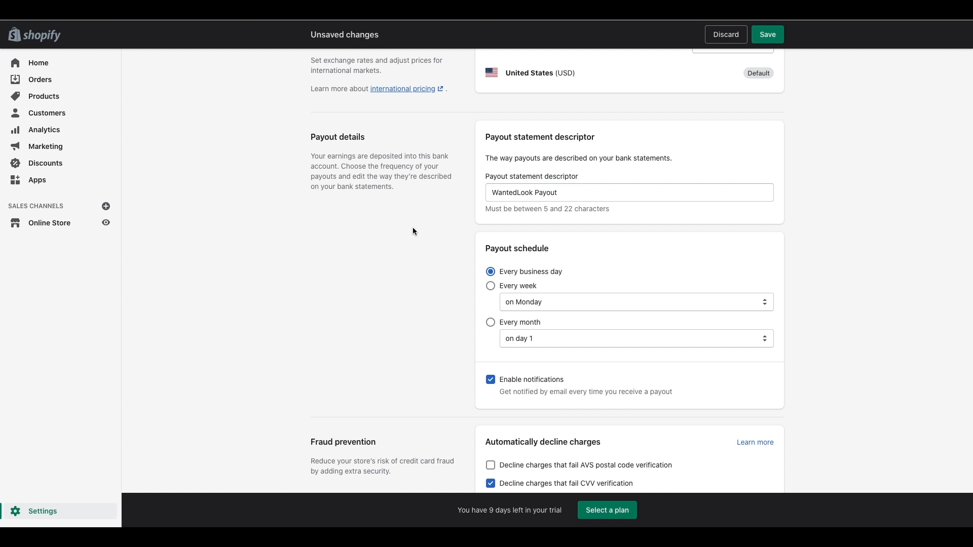
# Try the weekly and monthly payout schedule options and check the description of payout email notifications
pyautogui.scroll(-2, 412, 227)
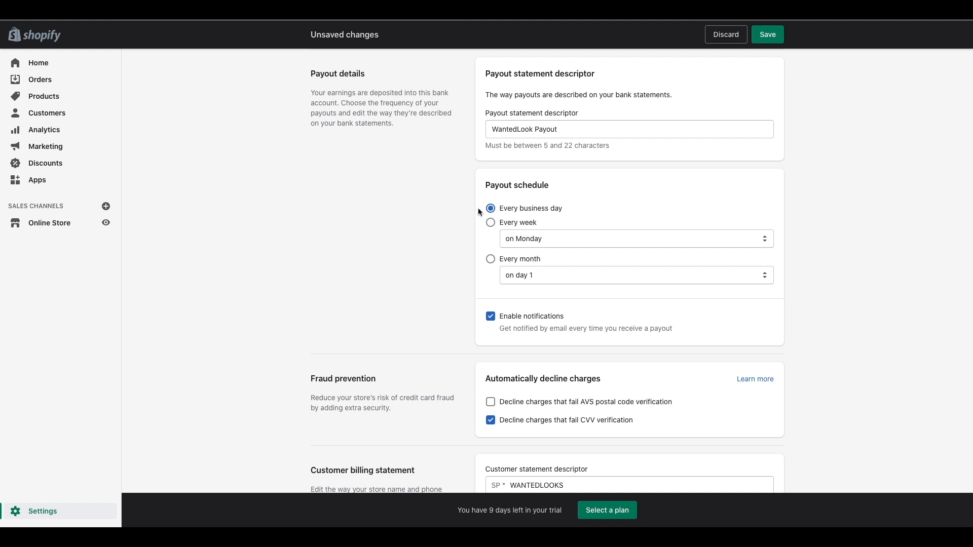
pyautogui.scroll(-1, 469, 206)
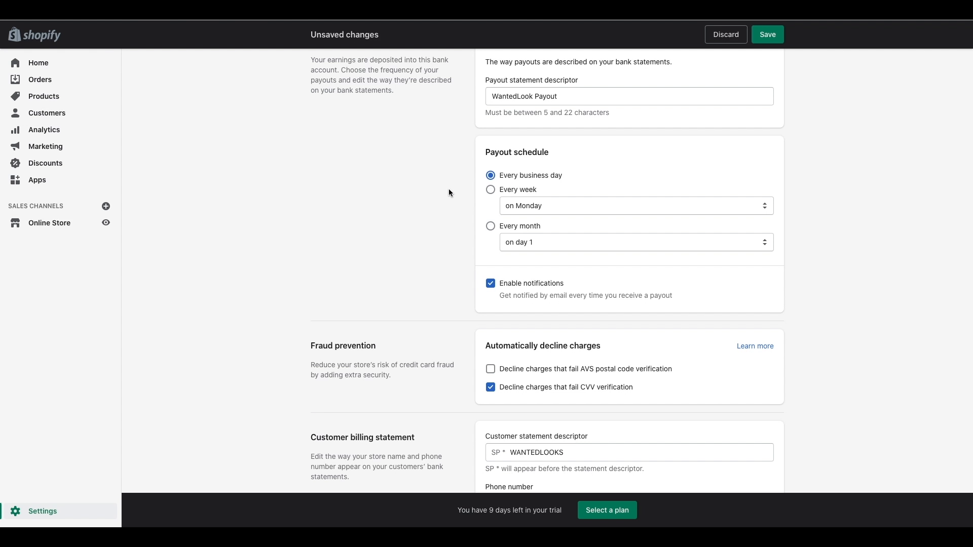
pyautogui.scroll(1, 451, 188)
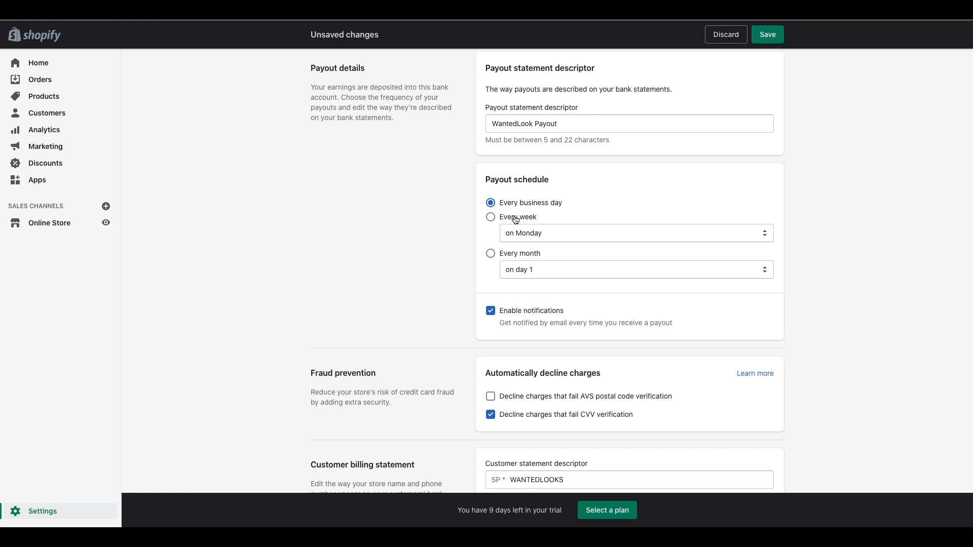
pyautogui.click(490, 219)
pyautogui.click(494, 254)
pyautogui.tripleClick(545, 323)
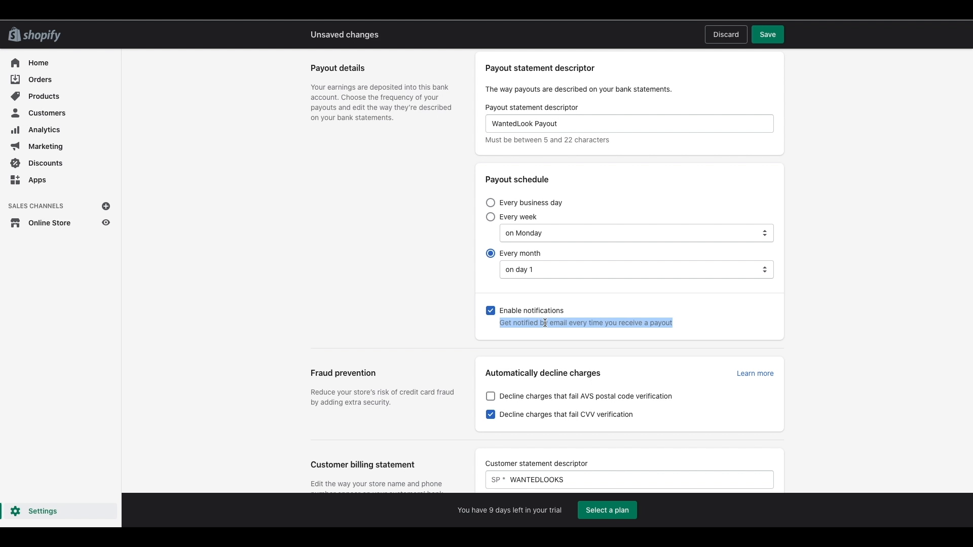
pyautogui.click(442, 313)
pyautogui.scroll(-1, 439, 314)
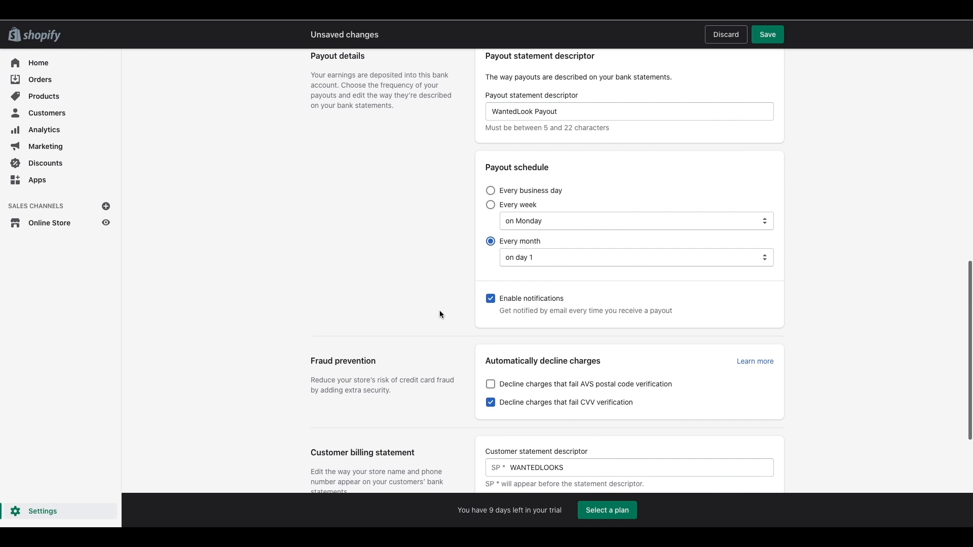
# Set the payout schedule to every week on Friday
pyautogui.click(491, 195)
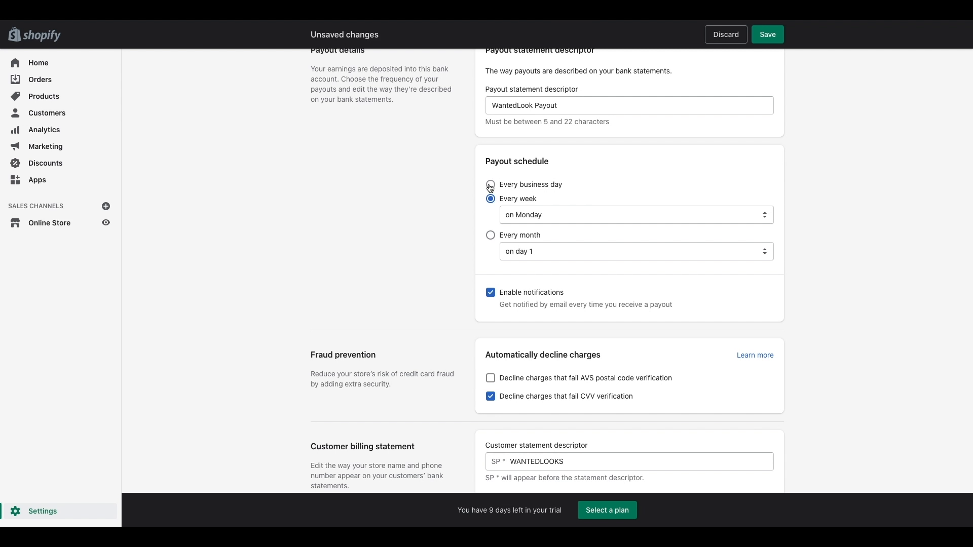
pyautogui.click(527, 217)
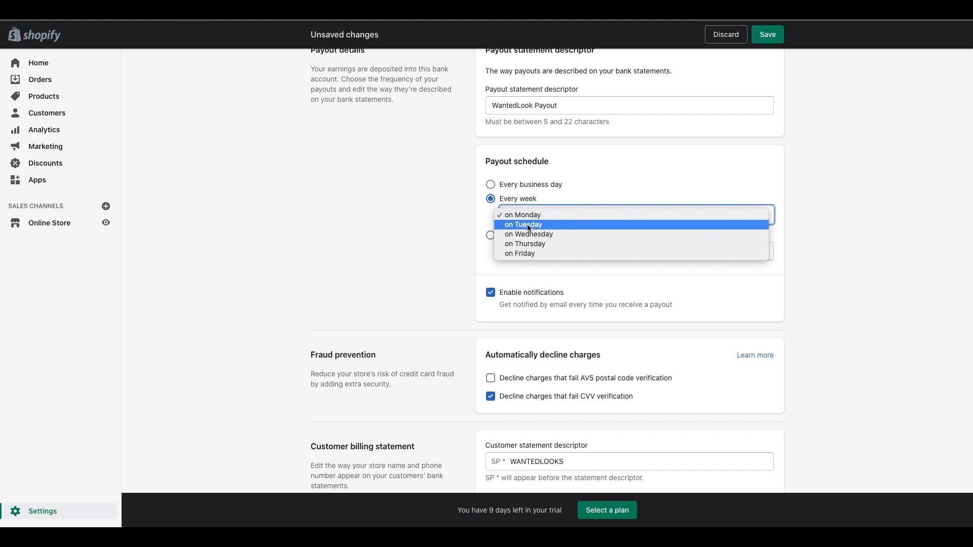
pyautogui.click(521, 253)
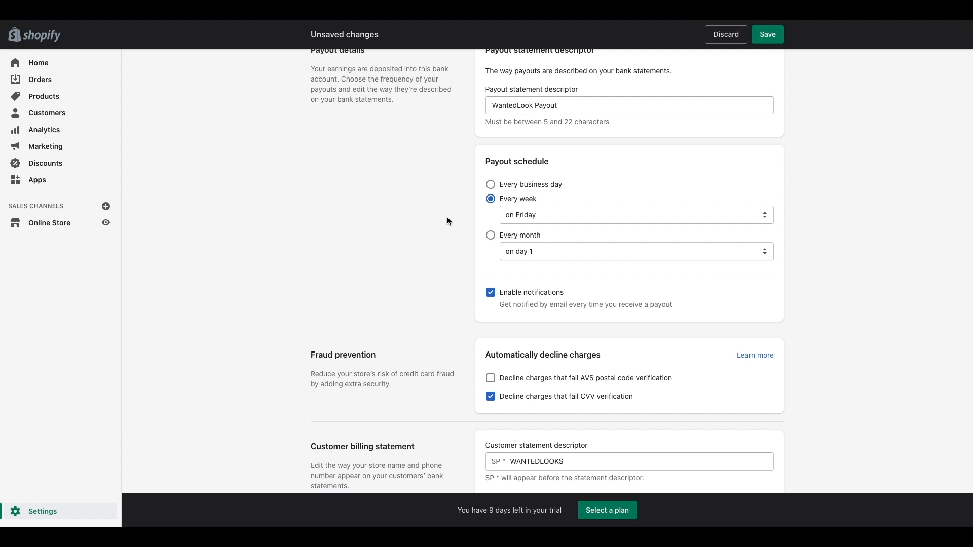
# Enable declining charges that fail AVS postal code verification in the fraud prevention section
pyautogui.scroll(-5, 443, 205)
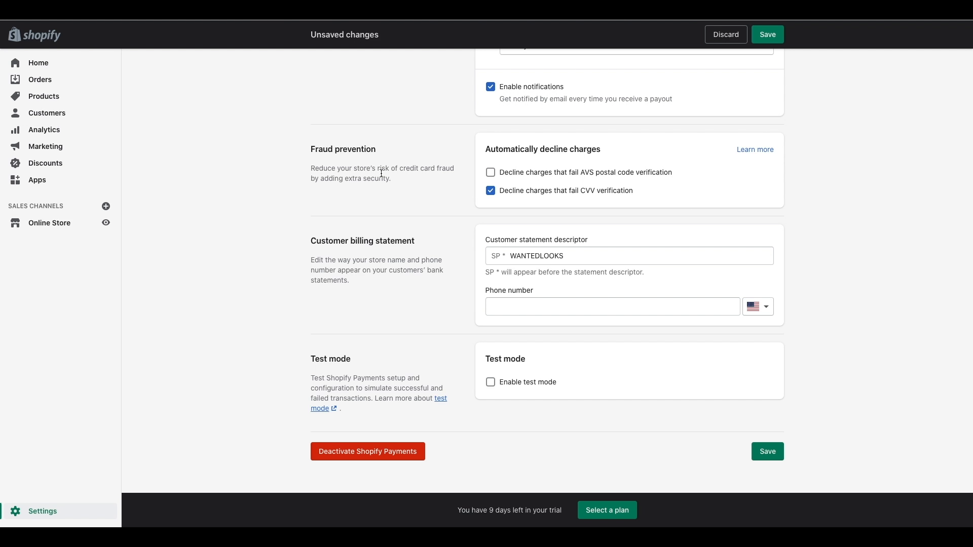
pyautogui.click(490, 173)
# Examine the customer billing statement's descriptor, its SP * prefix note and the phone number field
pyautogui.scroll(-1, 460, 191)
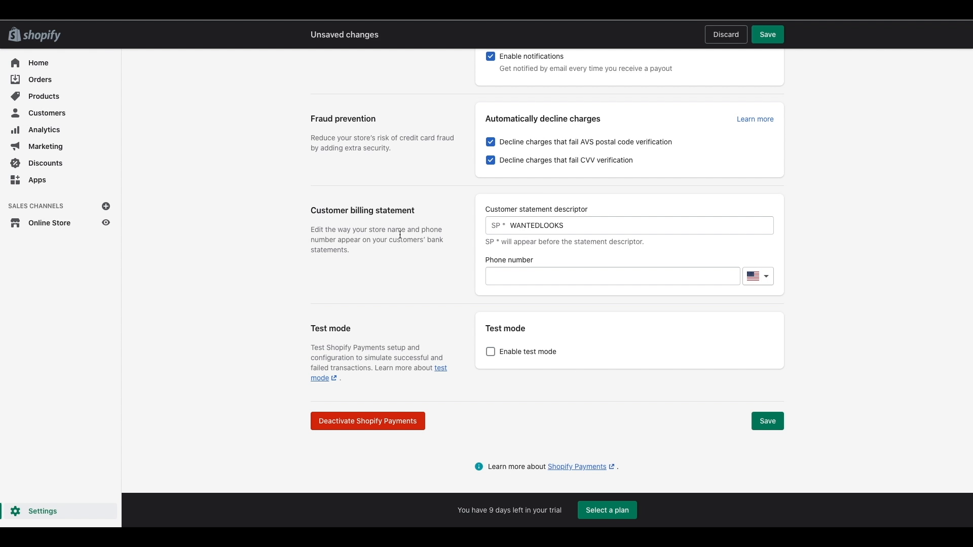
pyautogui.moveTo(566, 227); pyautogui.dragTo(502, 228)
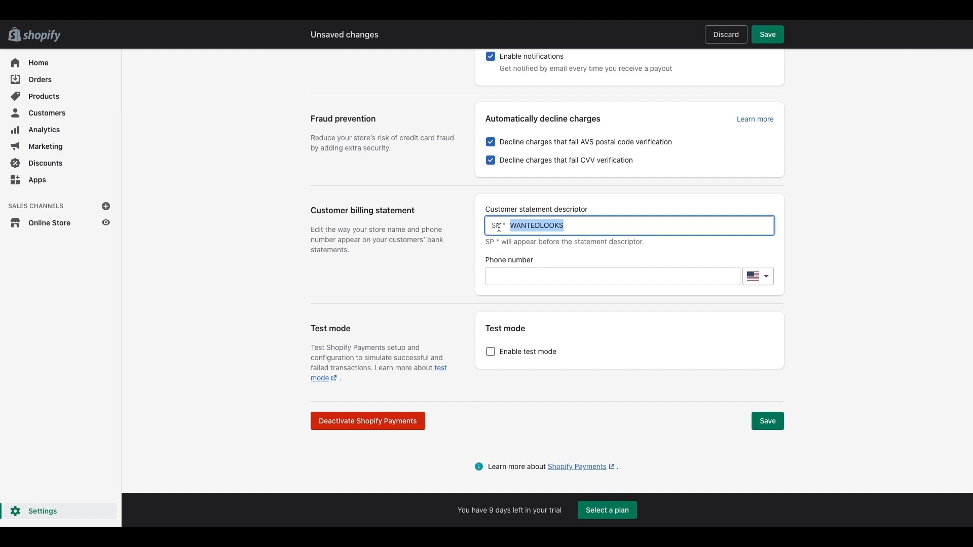
pyautogui.click(599, 228)
pyautogui.moveTo(590, 228); pyautogui.dragTo(447, 217)
pyautogui.click(527, 265)
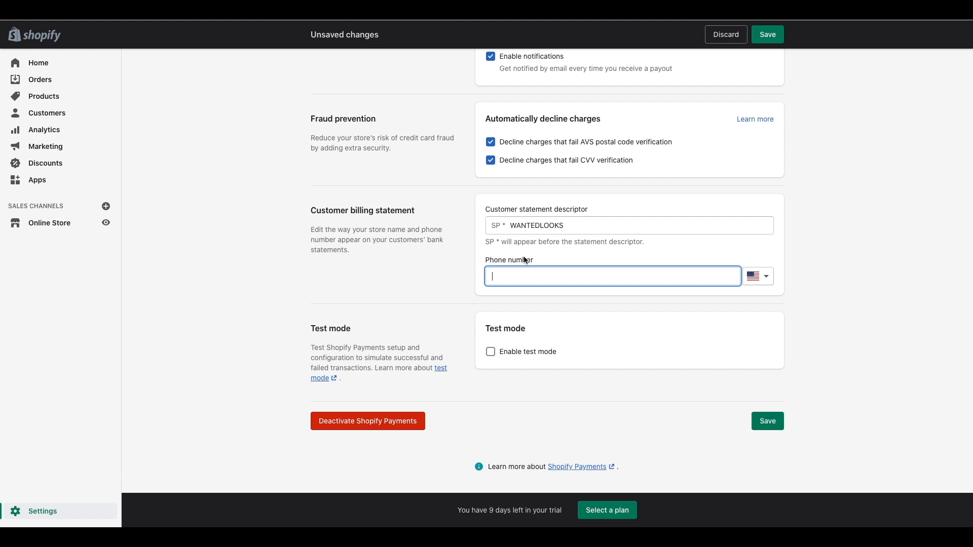
pyautogui.tripleClick(523, 243)
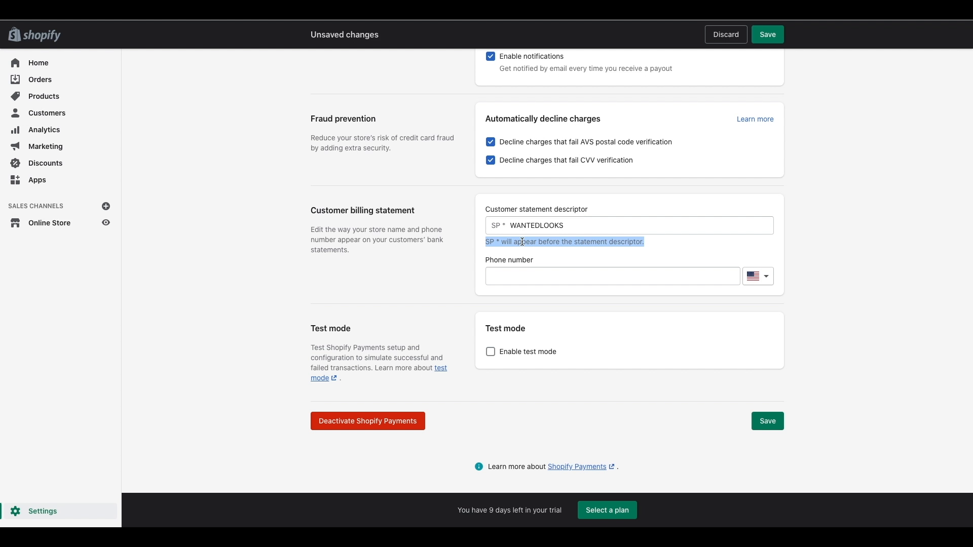
pyautogui.click(497, 274)
pyautogui.click(458, 272)
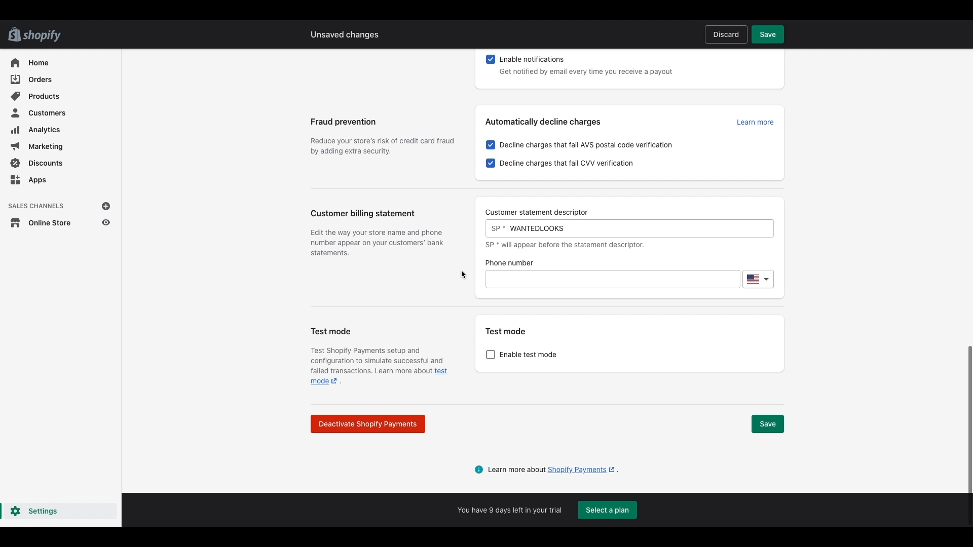
pyautogui.click(574, 227)
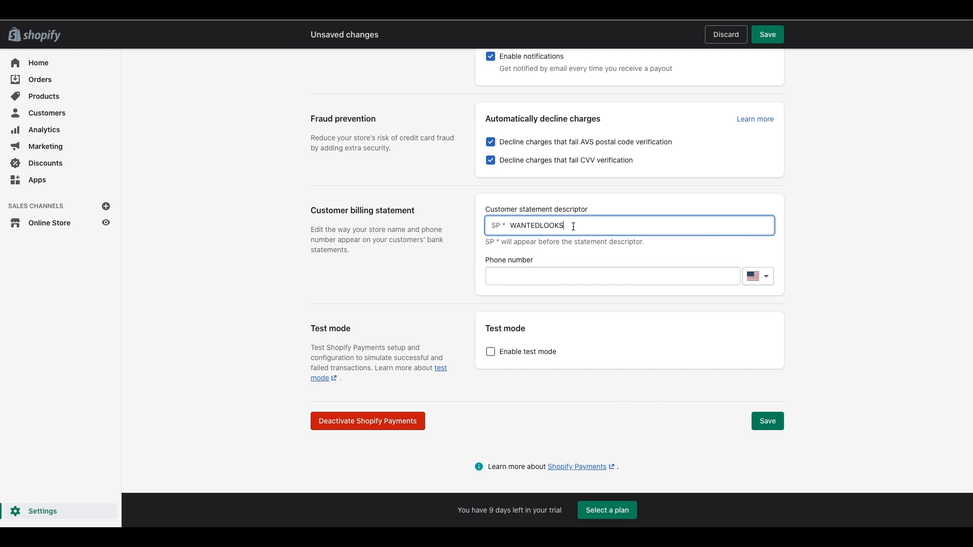
pyautogui.click(555, 277)
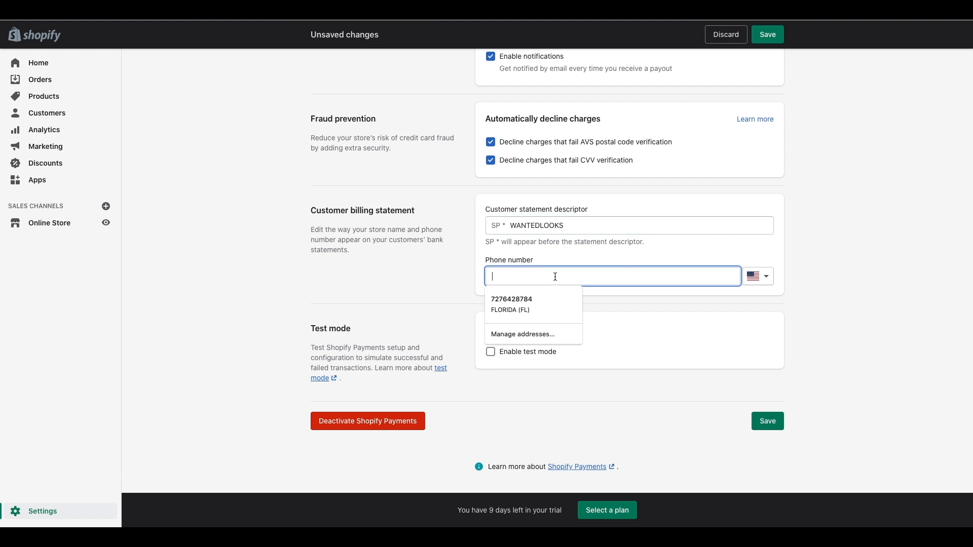
# Leave the Shopify Payments page without saving its changes and return to the Payments settings
pyautogui.click(438, 279)
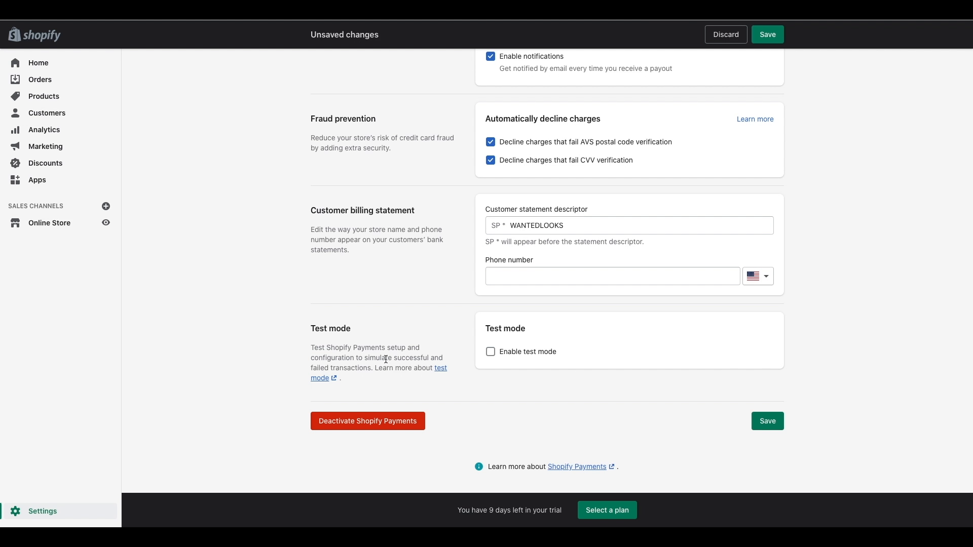
pyautogui.scroll(15, 386, 360)
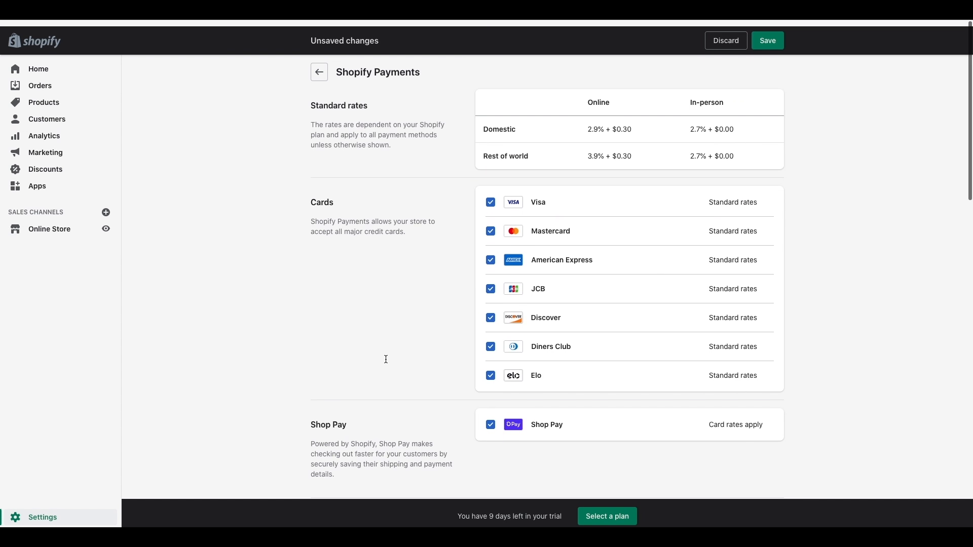
pyautogui.click(319, 66)
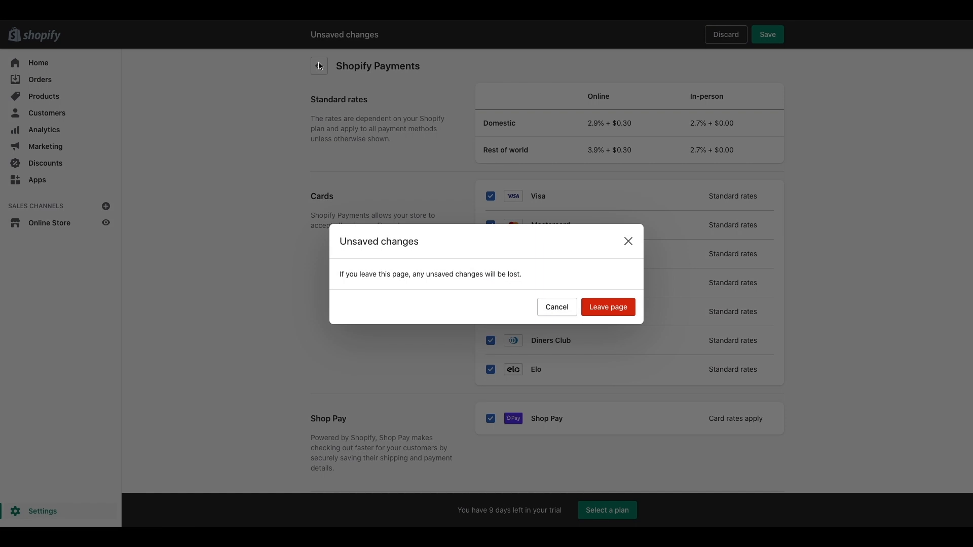
pyautogui.click(609, 306)
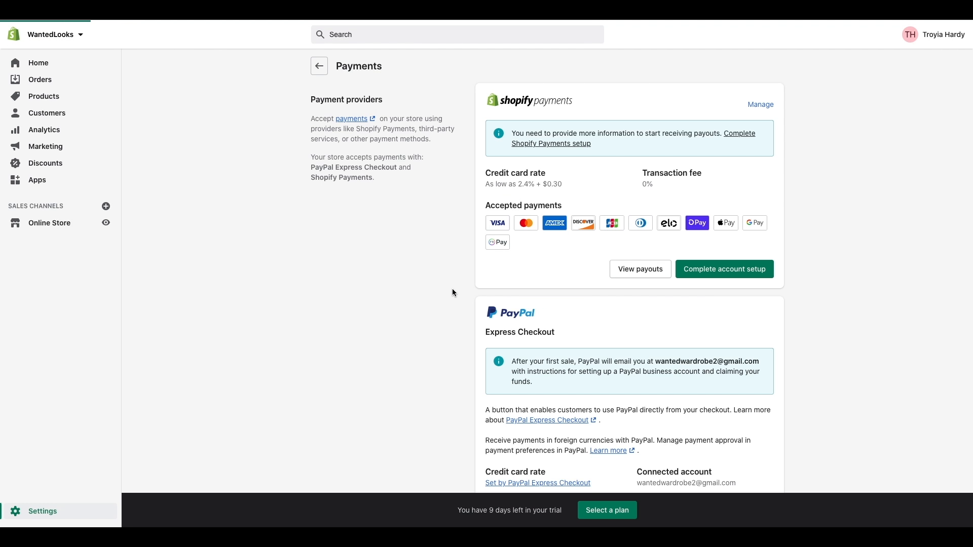
# Review the PayPal, Amazon Pay, third-party and alternative payment sections and the list of available manual payment methods
pyautogui.scroll(-2, 452, 293)
pyautogui.scroll(-4, 452, 292)
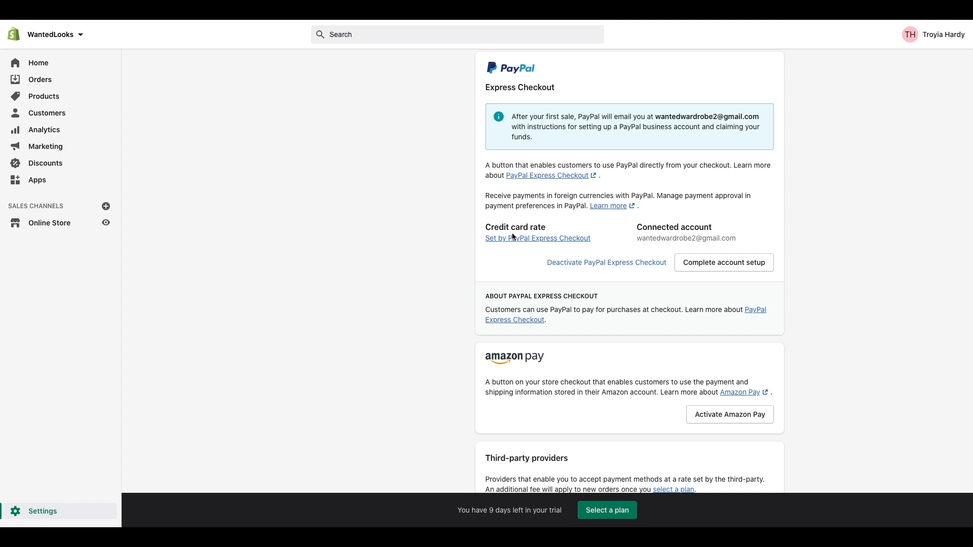
pyautogui.scroll(-4, 446, 268)
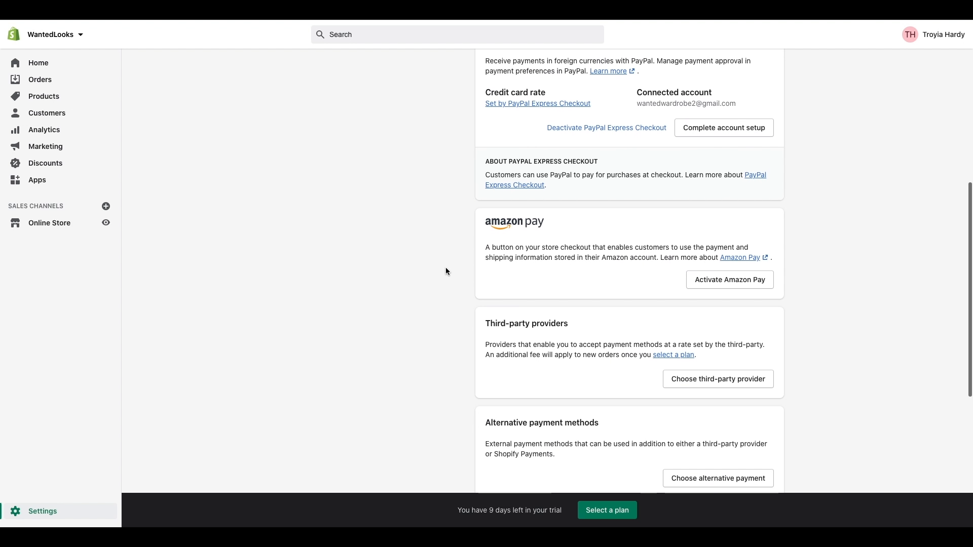
pyautogui.scroll(-1, 539, 234)
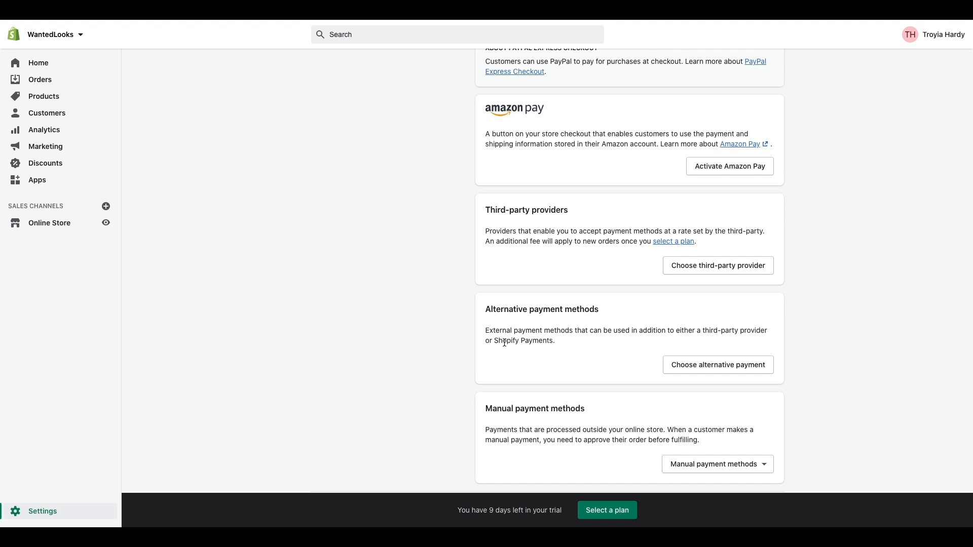
pyautogui.scroll(-3, 357, 305)
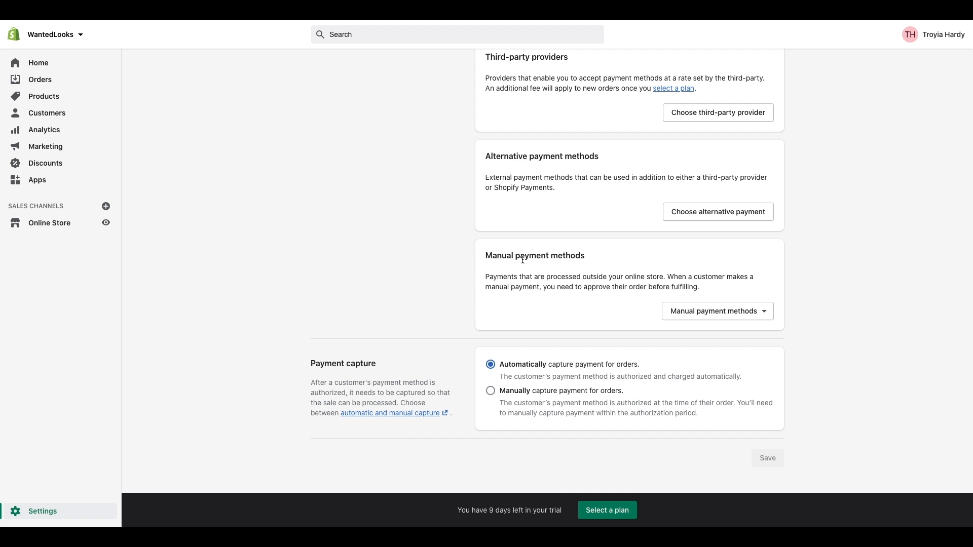
pyautogui.click(687, 311)
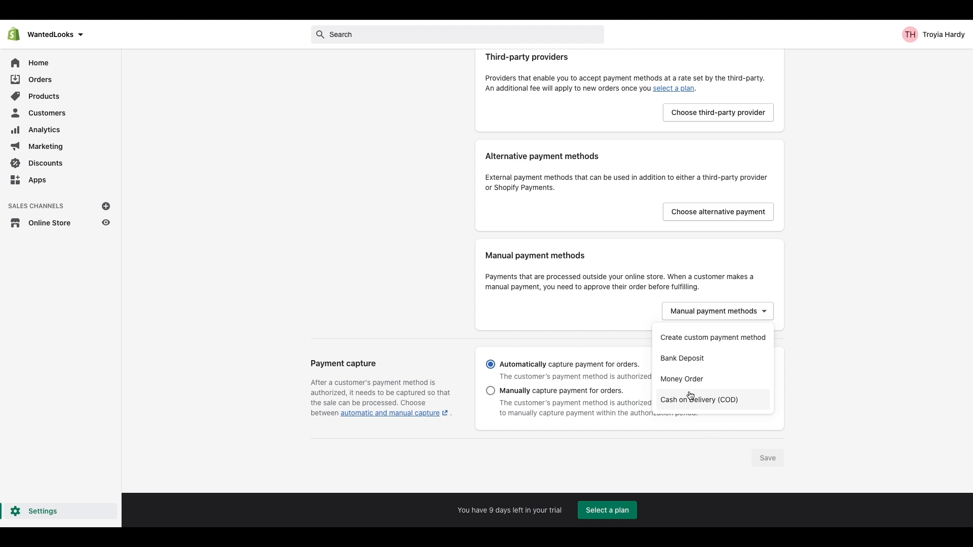
pyautogui.click(595, 318)
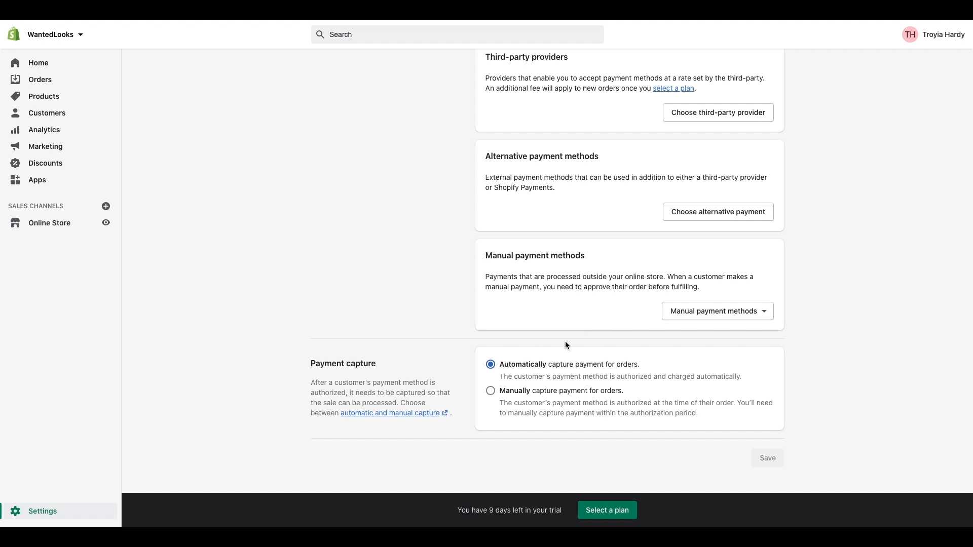
# Try manual payment capture for orders and switch back to automatic capture
pyautogui.scroll(-1, 561, 343)
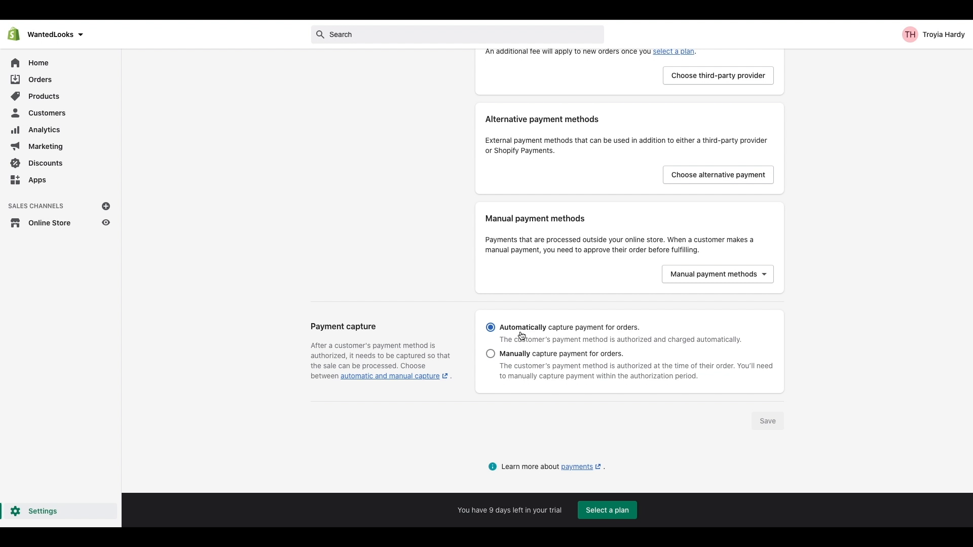
pyautogui.click(493, 356)
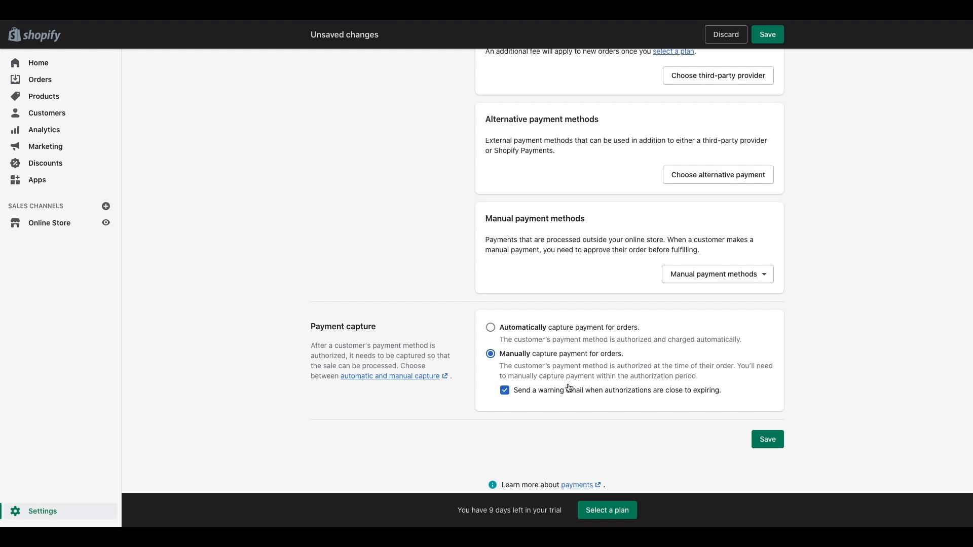
pyautogui.click(491, 327)
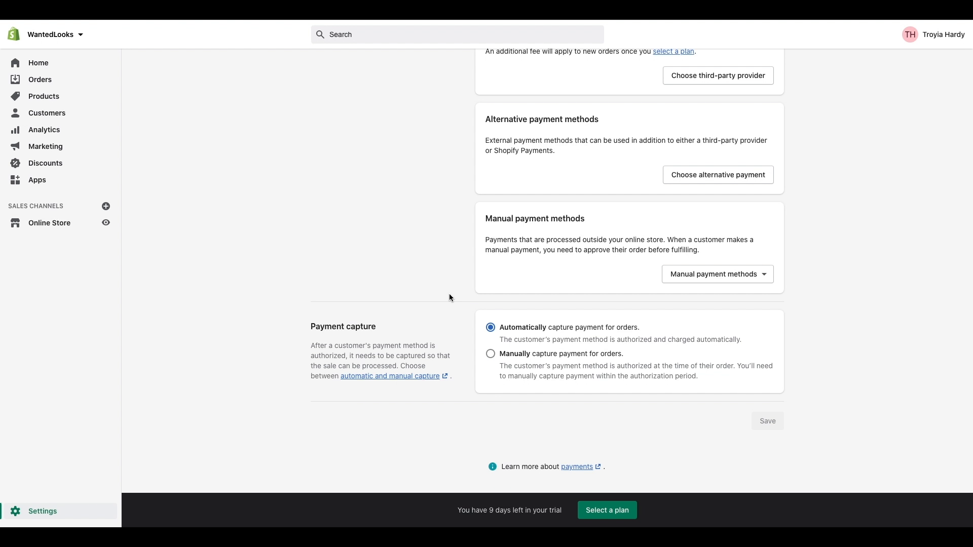
# Open the store's Checkout settings and look through the sections from customer accounts down to checkout language
pyautogui.scroll(15, 449, 294)
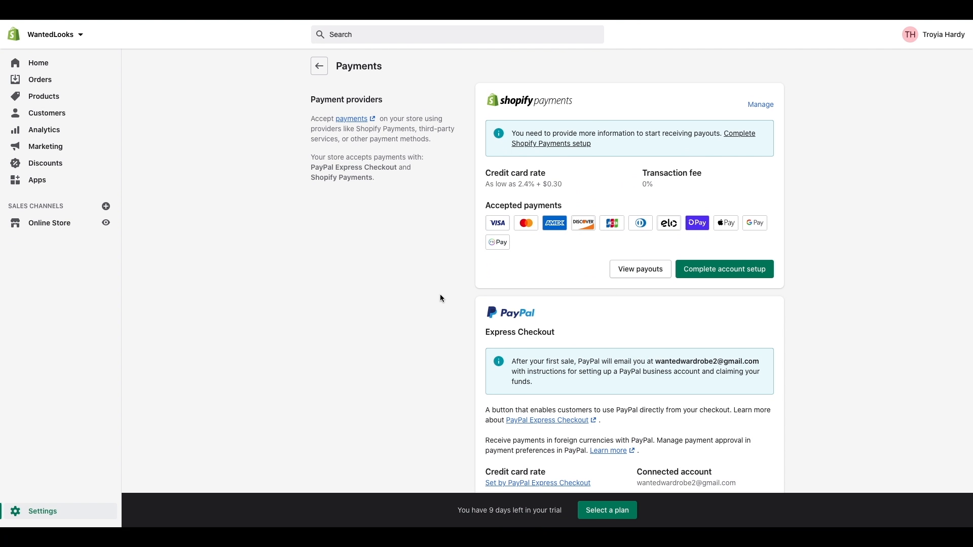
pyautogui.click(320, 67)
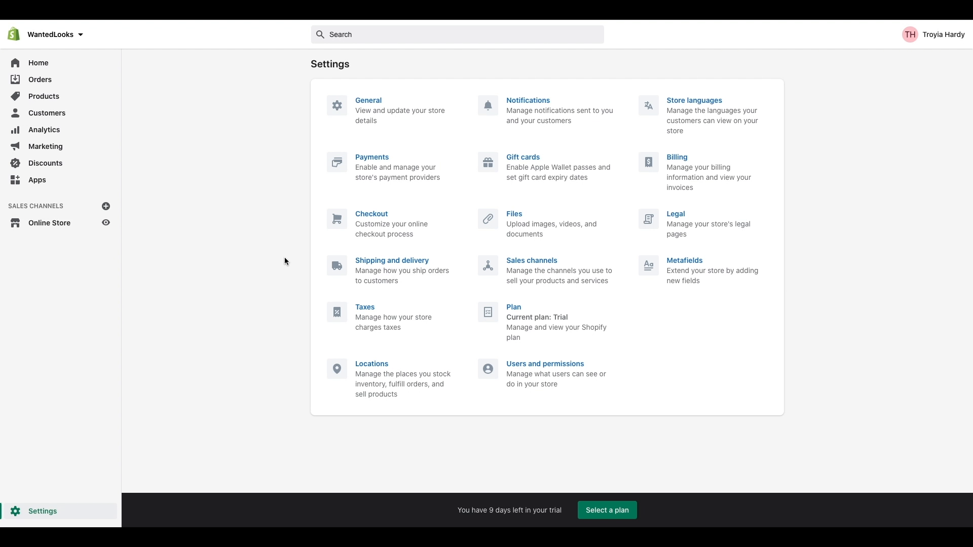
pyautogui.click(371, 216)
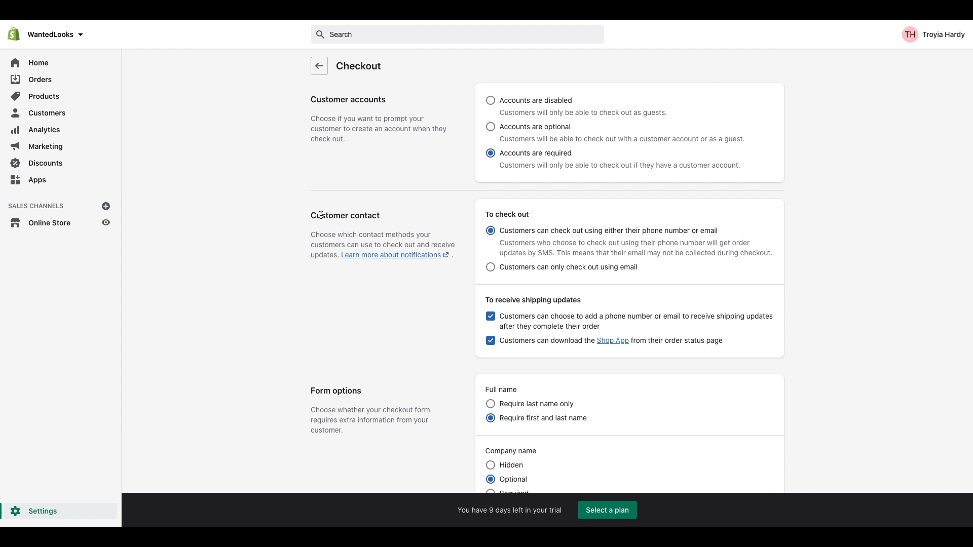
pyautogui.scroll(-2, 320, 214)
pyautogui.scroll(-8, 321, 213)
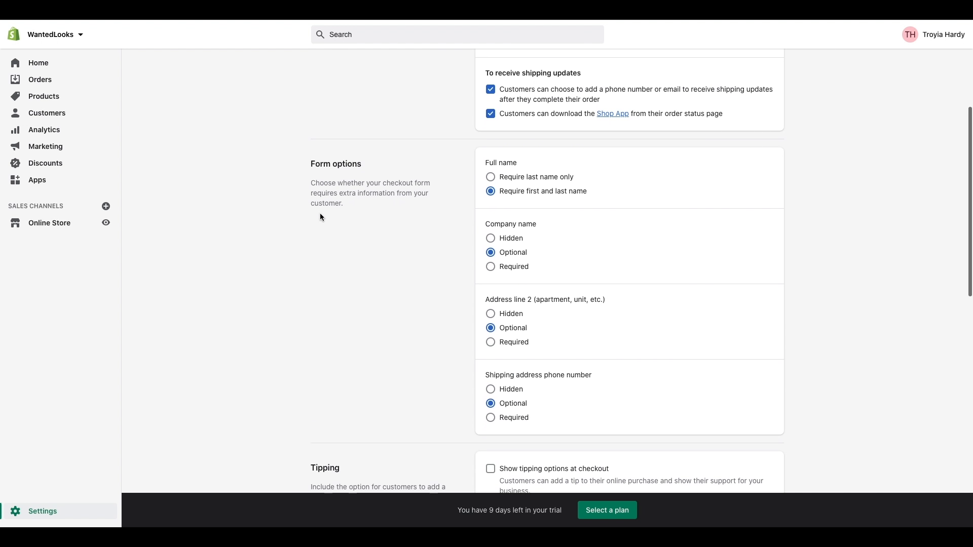
pyautogui.scroll(-2, 322, 217)
pyautogui.scroll(-5, 352, 202)
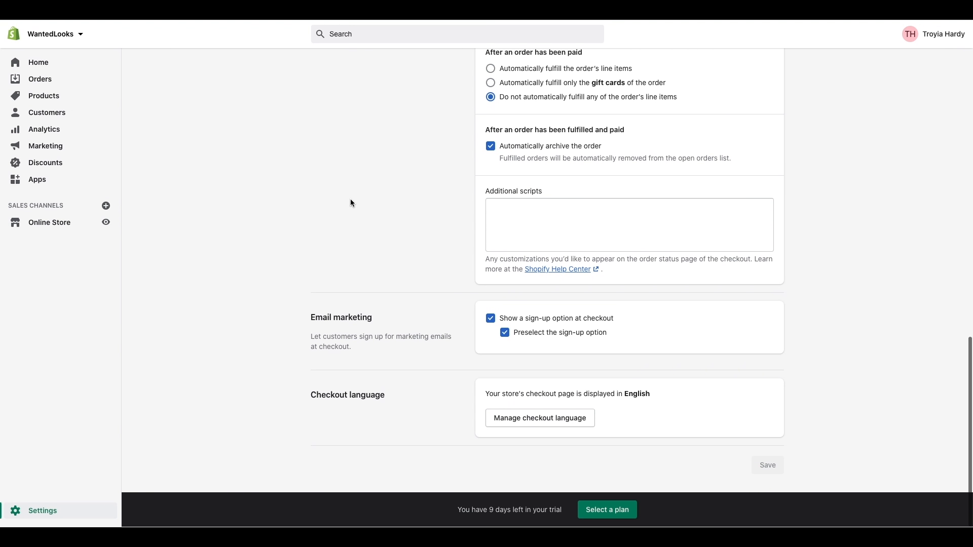
pyautogui.scroll(15, 352, 202)
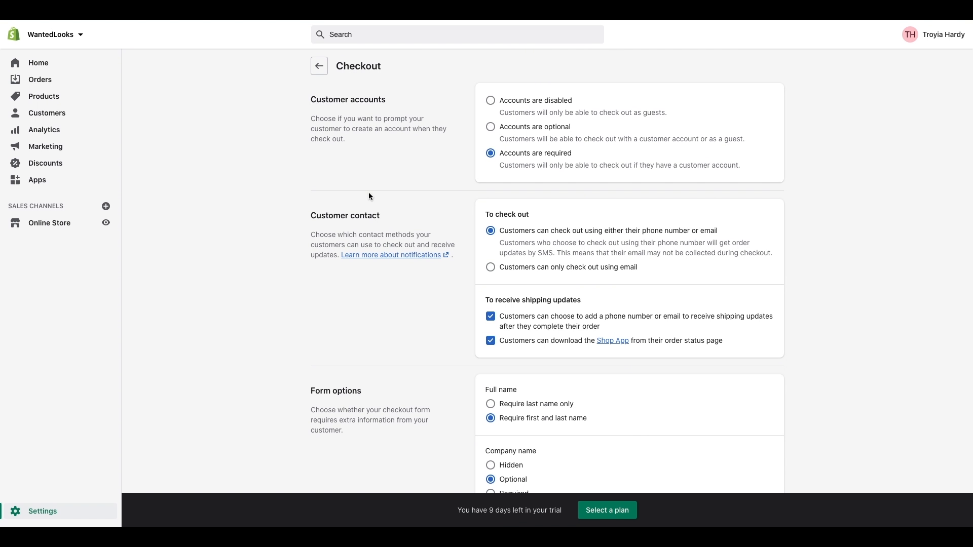
# Compare the customer account choices for checkout and make accounts optional
pyautogui.tripleClick(340, 100)
pyautogui.click(375, 128)
pyautogui.click(509, 131)
pyautogui.doubleClick(502, 140)
pyautogui.tripleClick(501, 139)
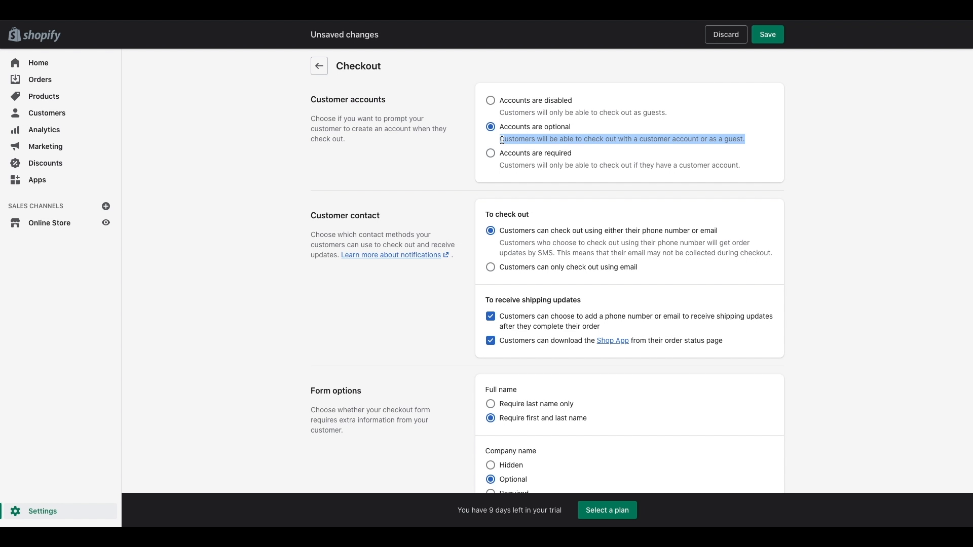
pyautogui.click(542, 157)
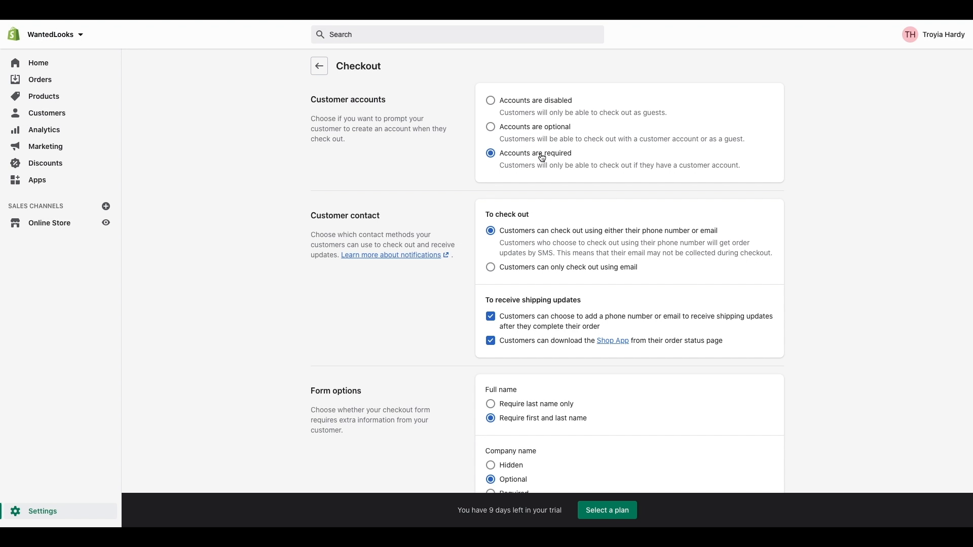
pyautogui.click(535, 104)
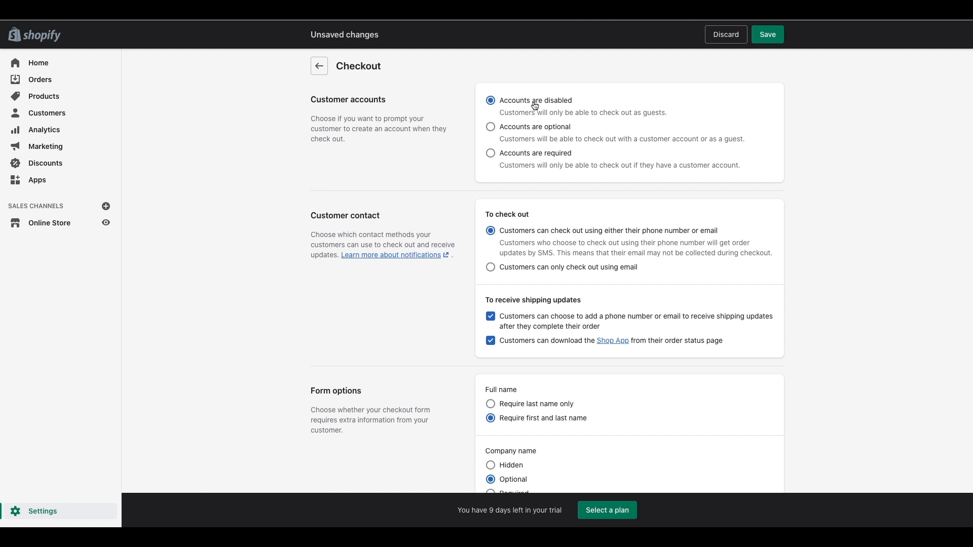
pyautogui.click(535, 132)
pyautogui.tripleClick(644, 139)
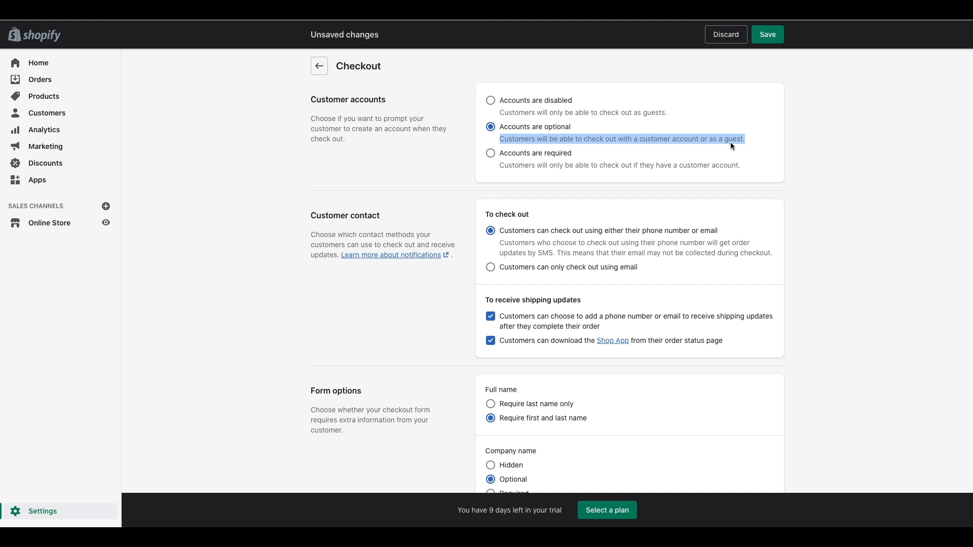
# Try email-only checkout in the customer contact section, restore phone number or email, and check the shipping update options
pyautogui.scroll(-3, 403, 153)
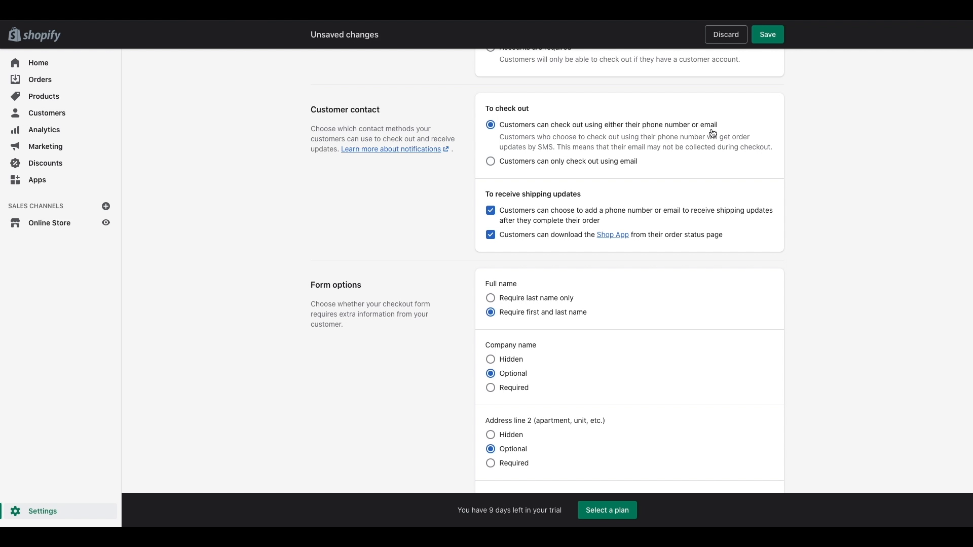
pyautogui.click(593, 166)
pyautogui.click(492, 128)
pyautogui.moveTo(556, 147); pyautogui.dragTo(501, 139)
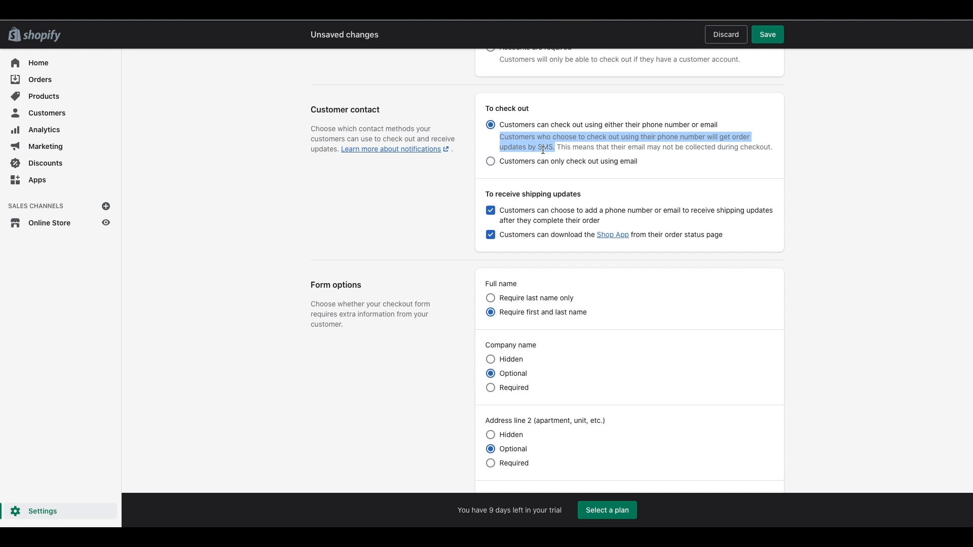
pyautogui.click(558, 149)
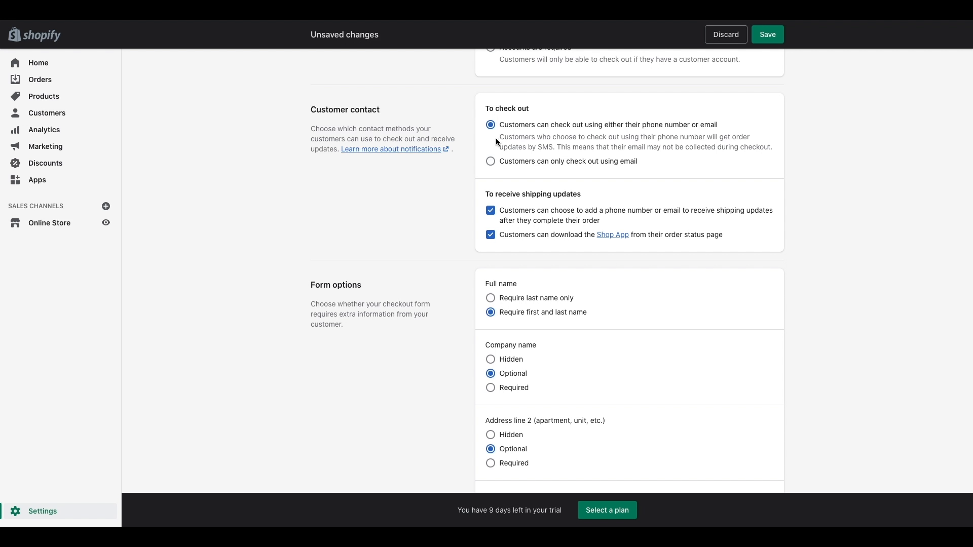
pyautogui.scroll(-2, 499, 152)
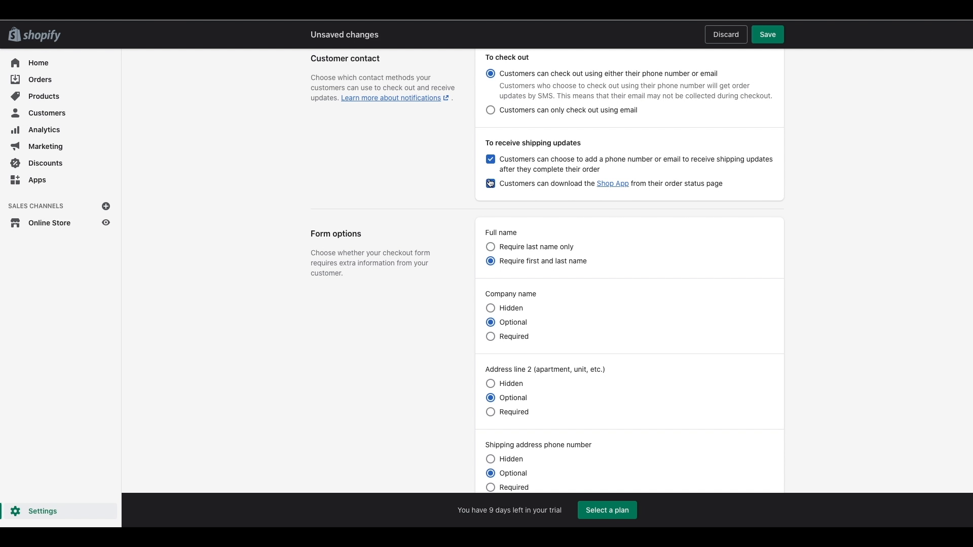
pyautogui.scroll(1, 488, 177)
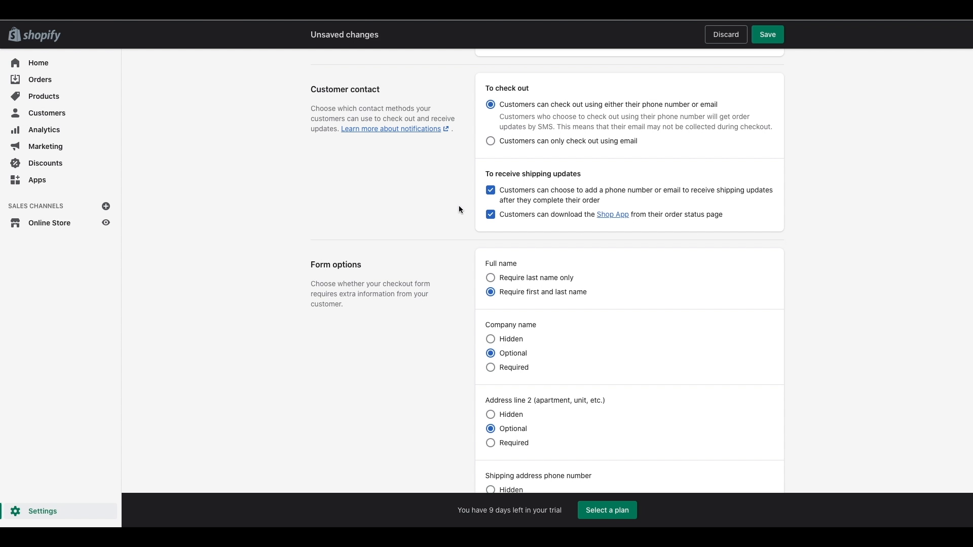
# Try requiring only the last name in the checkout form options and restore requiring first and last name
pyautogui.scroll(-4, 460, 204)
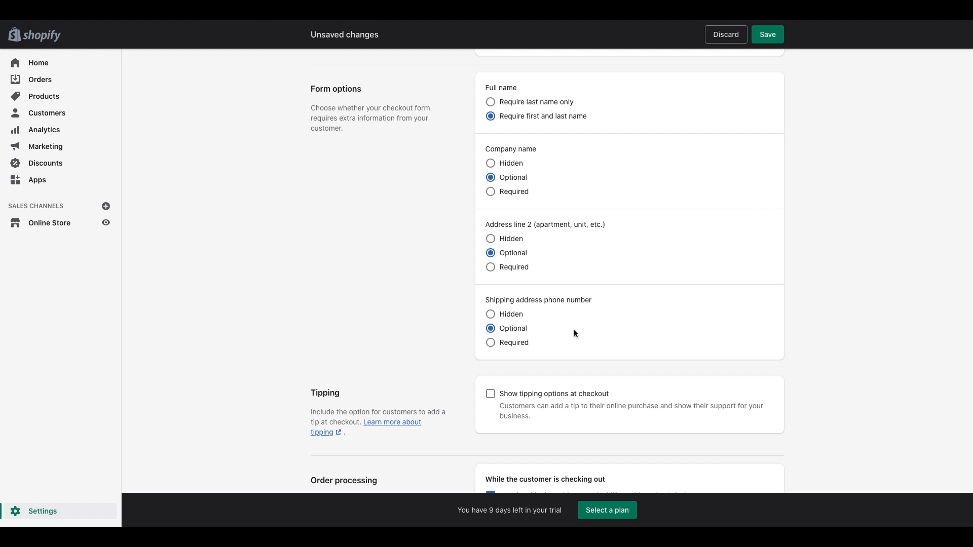
pyautogui.scroll(1, 349, 127)
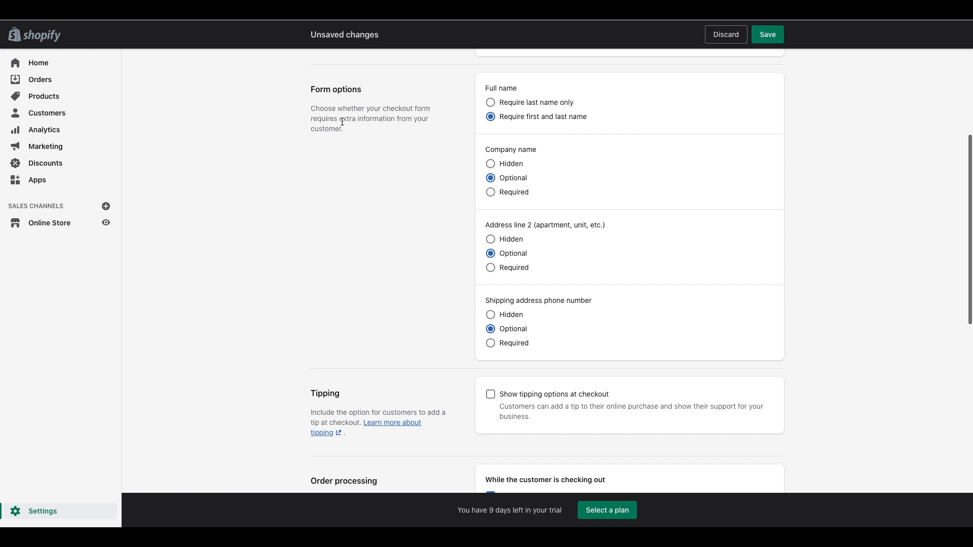
pyautogui.click(496, 105)
pyautogui.click(491, 117)
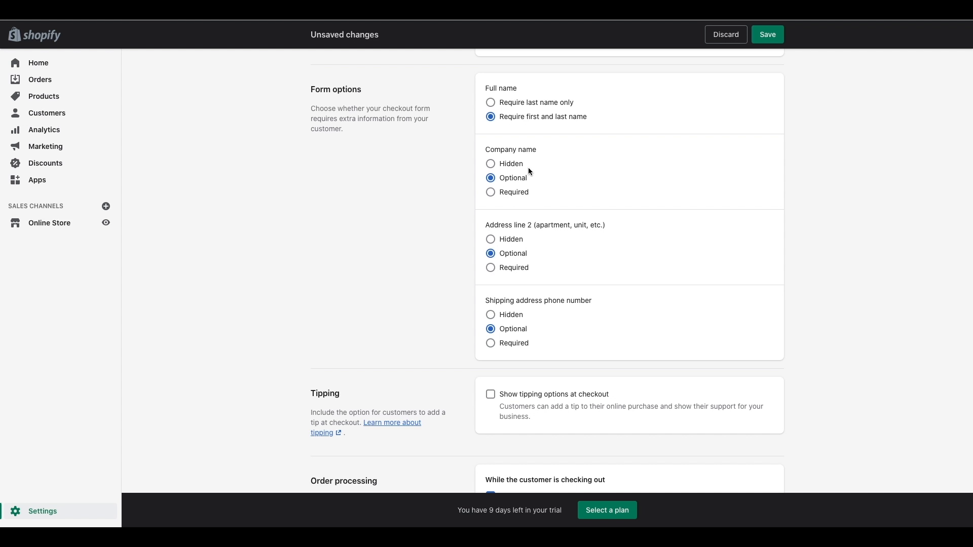
# Try hiding the address line 2 field in the checkout form and set it back to optional
pyautogui.scroll(-1, 512, 202)
pyautogui.tripleClick(504, 173)
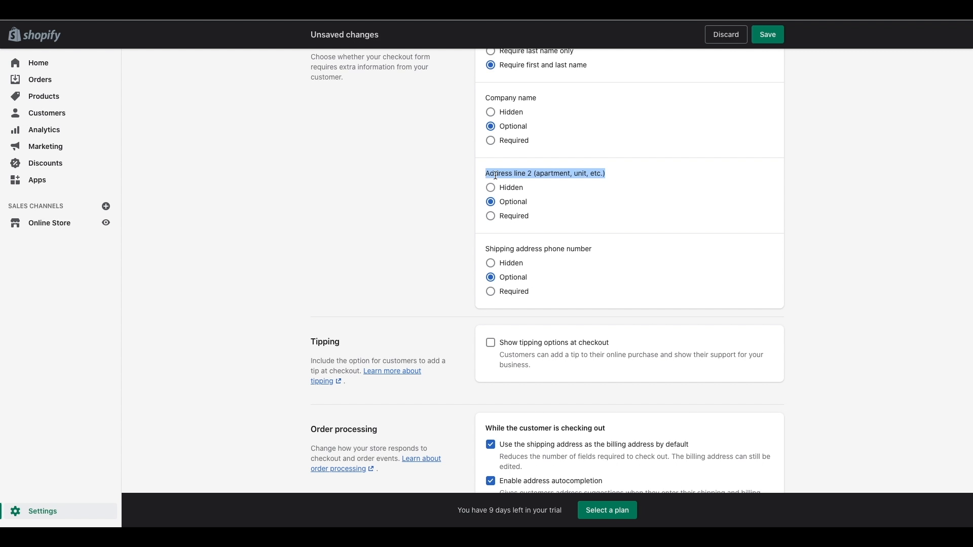
pyautogui.click(496, 174)
pyautogui.click(494, 188)
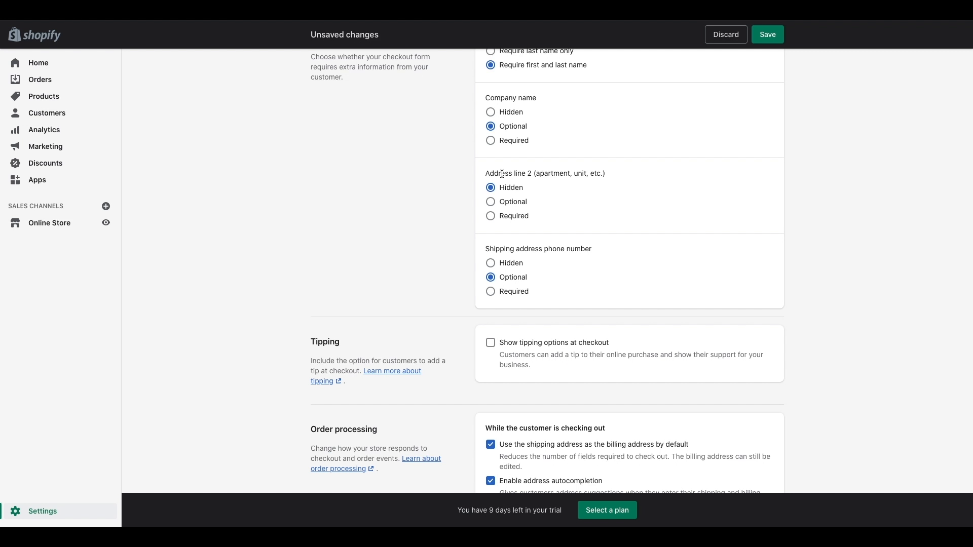
pyautogui.tripleClick(503, 174)
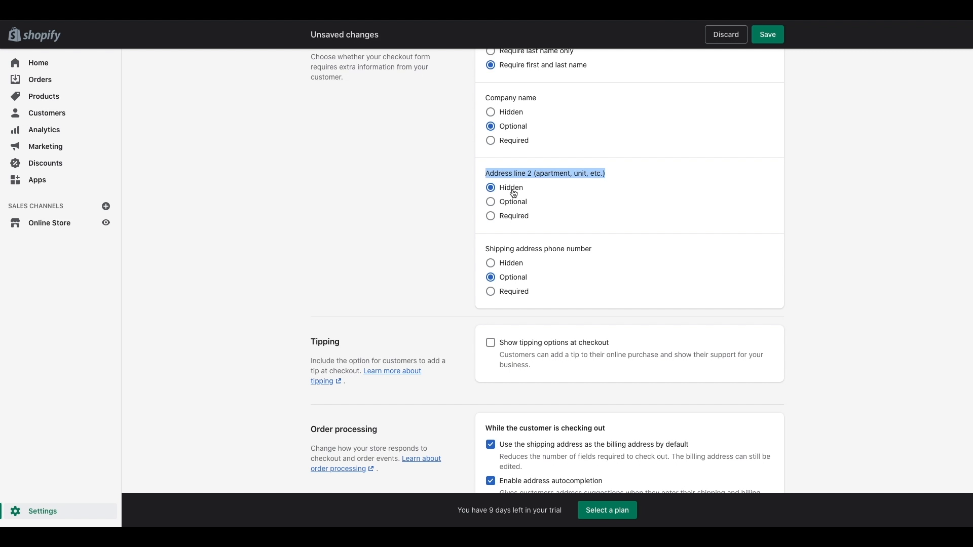
pyautogui.click(507, 192)
pyautogui.click(501, 203)
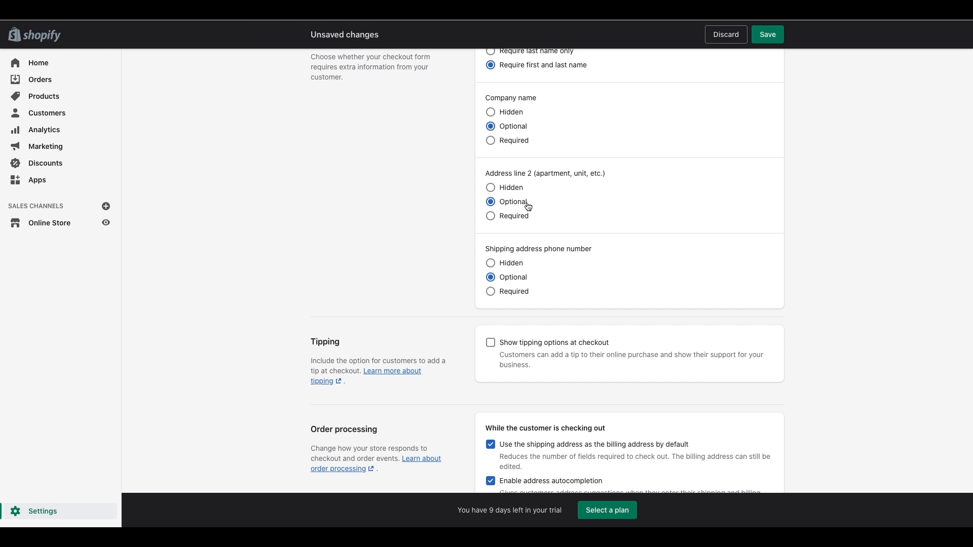
# Make the shipping address phone number required in the checkout form options
pyautogui.scroll(-1, 527, 208)
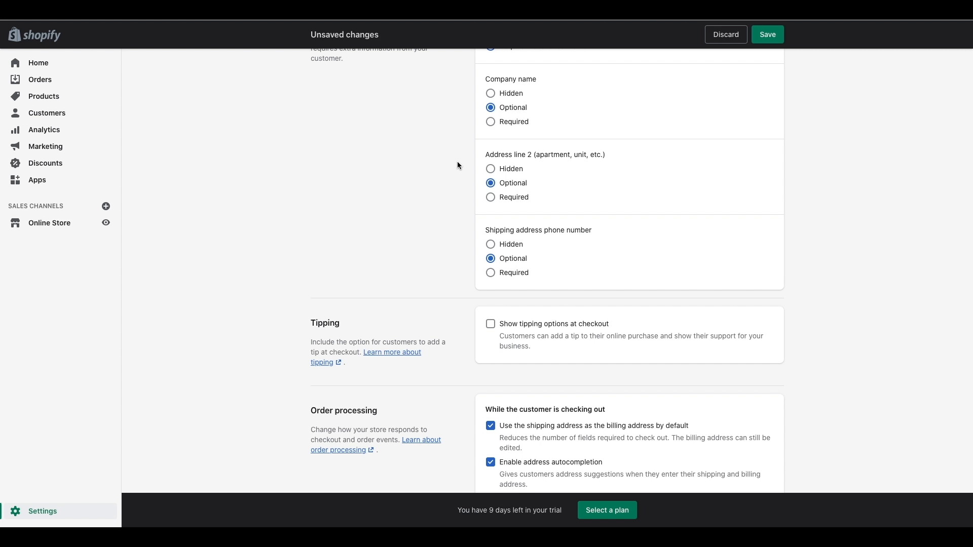
pyautogui.scroll(-3, 457, 165)
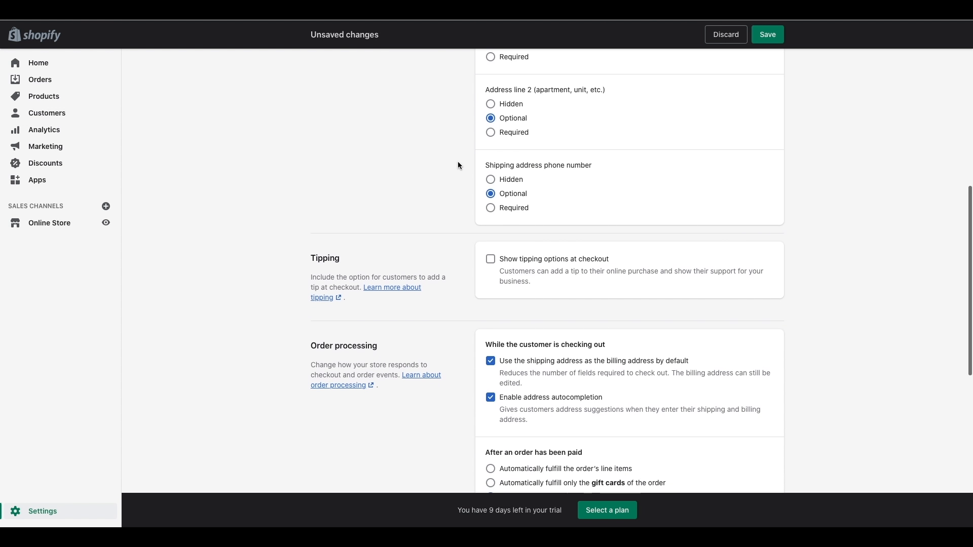
pyautogui.tripleClick(505, 168)
pyautogui.click(469, 197)
pyautogui.scroll(-3, 469, 196)
pyautogui.click(490, 157)
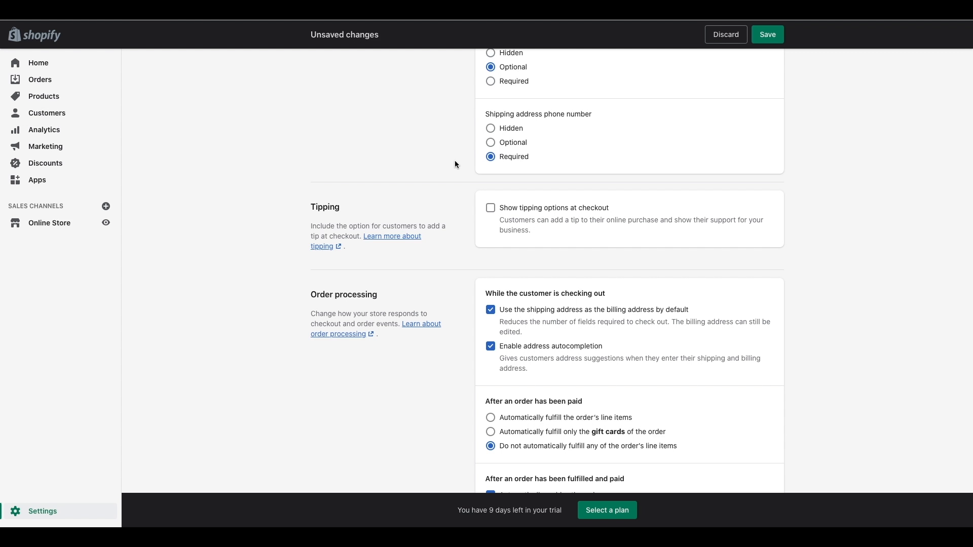
# Try showing tipping options at checkout and turn them off again
pyautogui.scroll(-1, 455, 164)
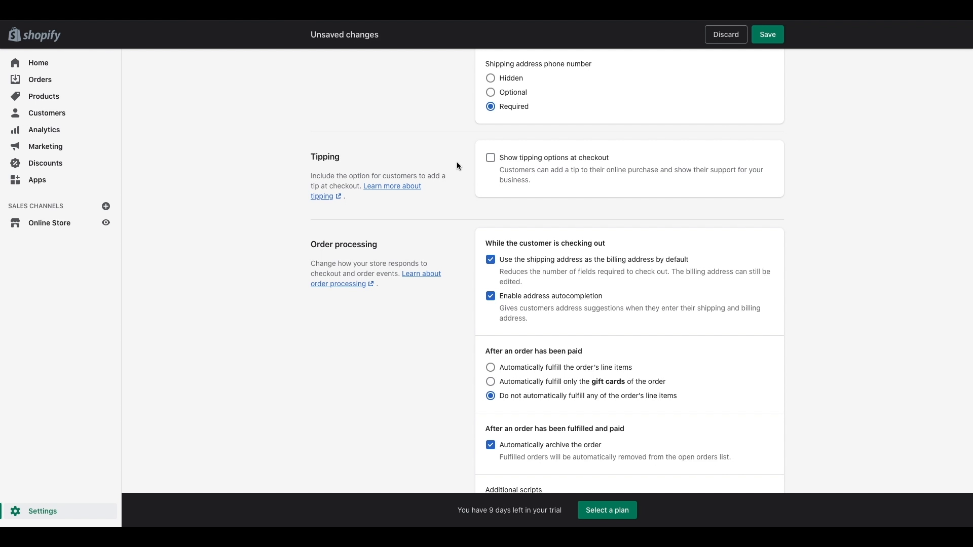
pyautogui.click(491, 159)
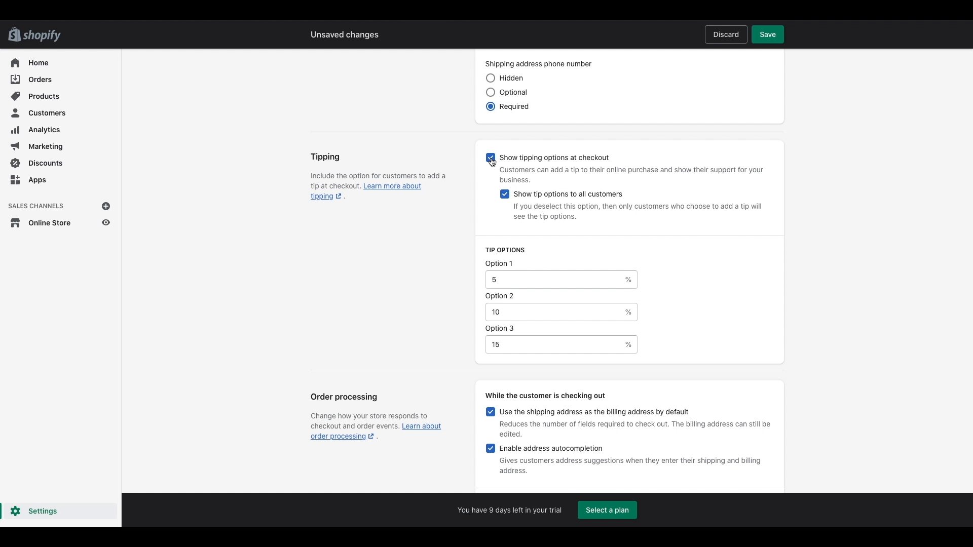
pyautogui.click(491, 158)
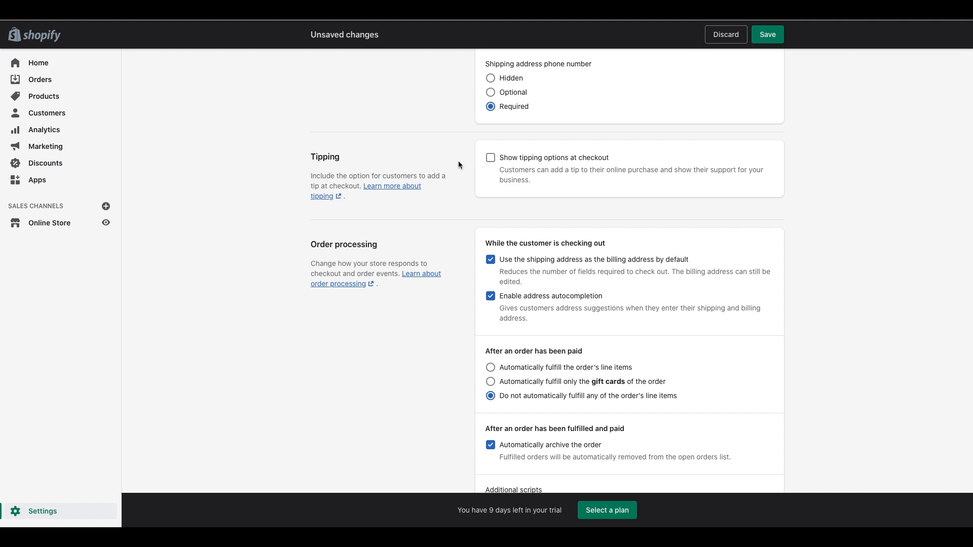
pyautogui.scroll(-3, 458, 162)
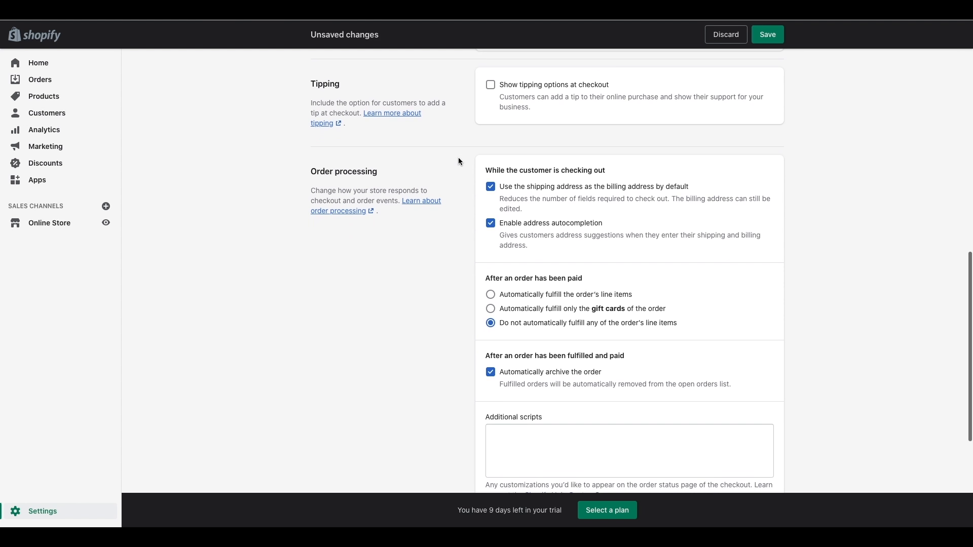
pyautogui.click(490, 72)
pyautogui.scroll(1, 499, 111)
pyautogui.scroll(1, 501, 116)
pyautogui.scroll(-1, 493, 101)
pyautogui.scroll(1, 490, 99)
pyautogui.click(490, 93)
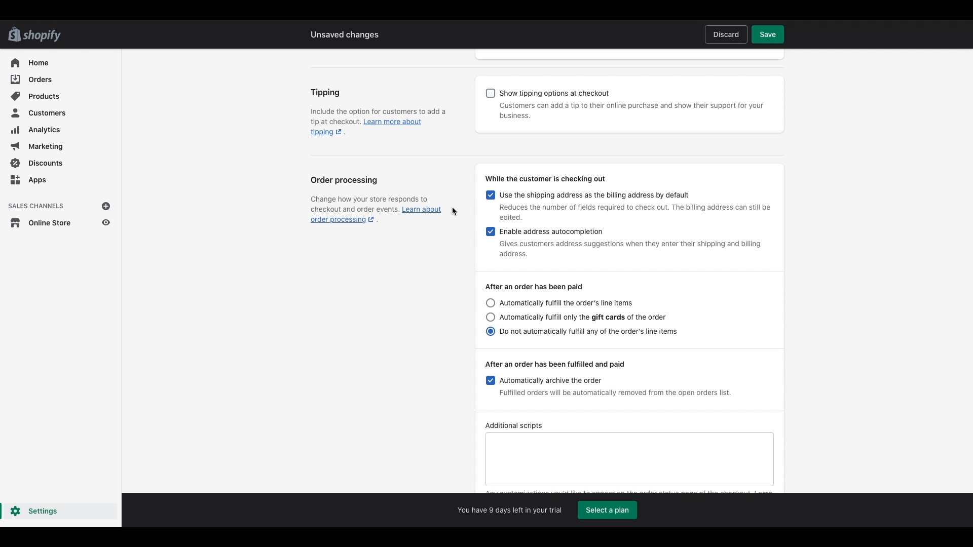
# Try turning off the shipping address as the default billing address and re-enable it
pyautogui.scroll(-1, 452, 207)
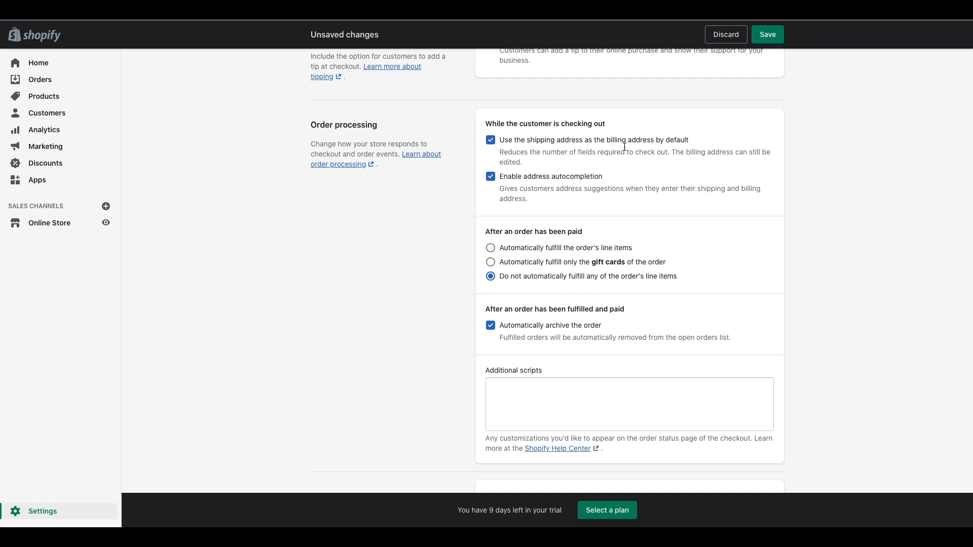
pyautogui.click(491, 144)
pyautogui.click(491, 144)
pyautogui.scroll(-1, 490, 180)
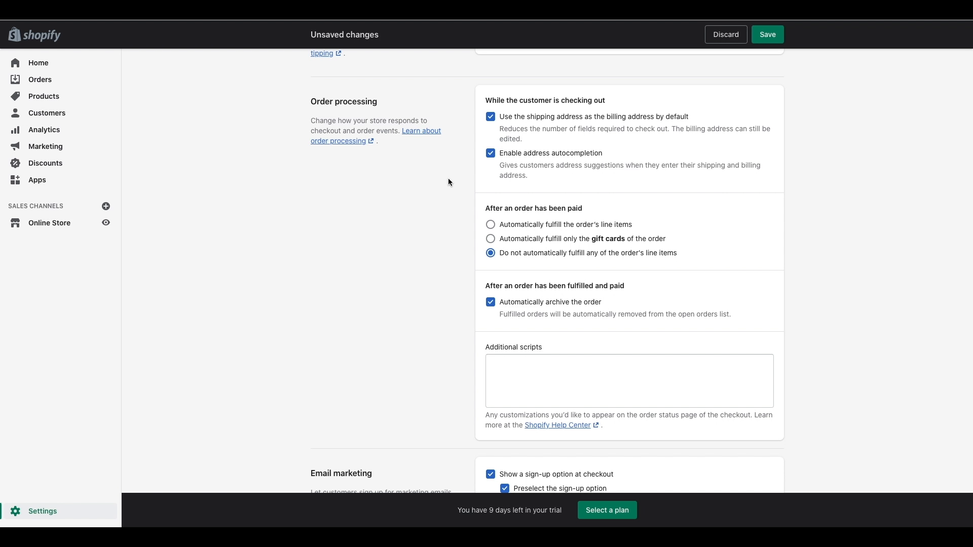
# Compare the fulfillment choices for paid orders and set checkout to automatically fulfill only the gift cards of the order
pyautogui.scroll(-1, 449, 182)
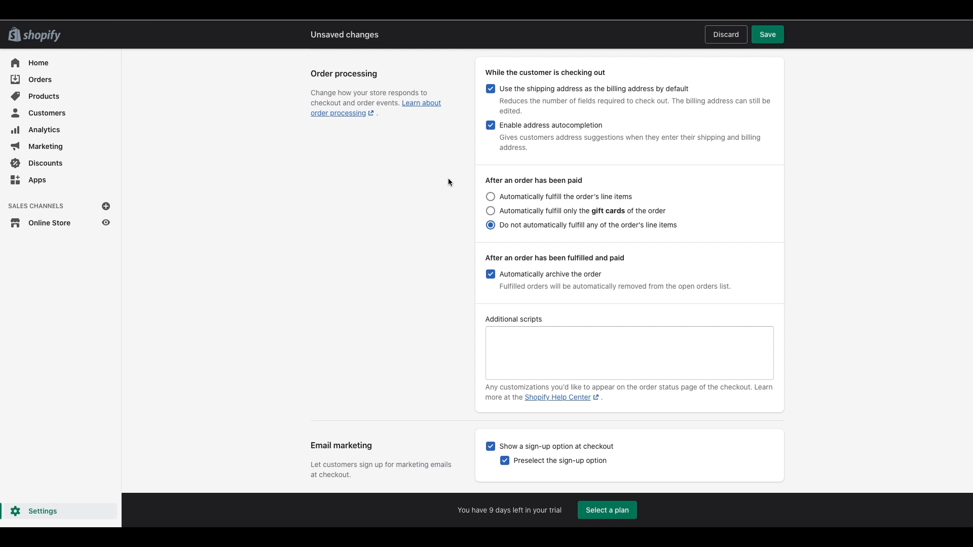
pyautogui.scroll(-1, 448, 181)
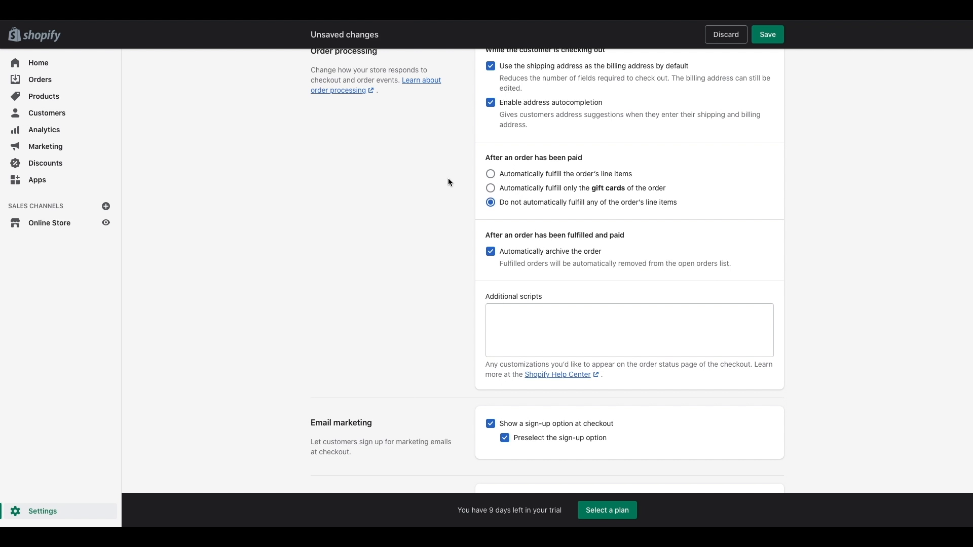
pyautogui.click(535, 180)
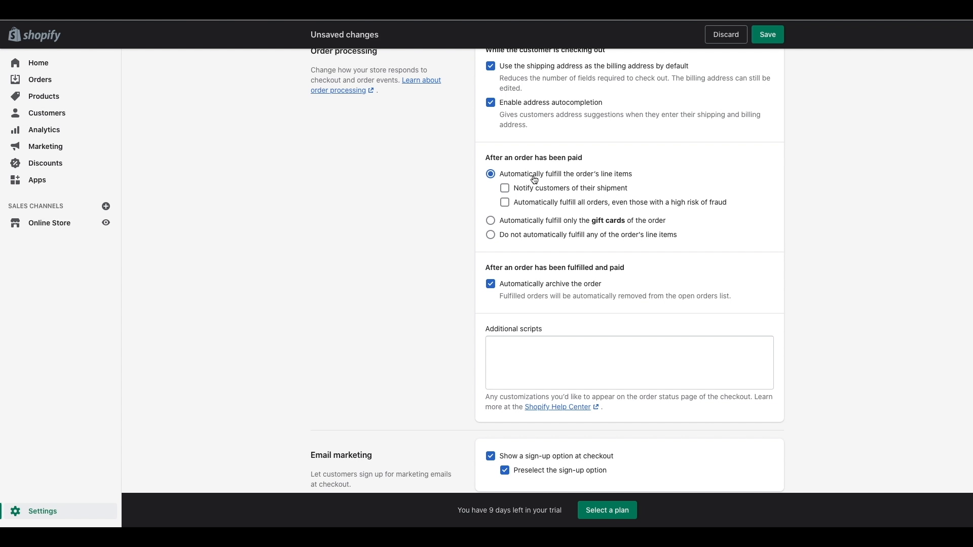
pyautogui.click(520, 221)
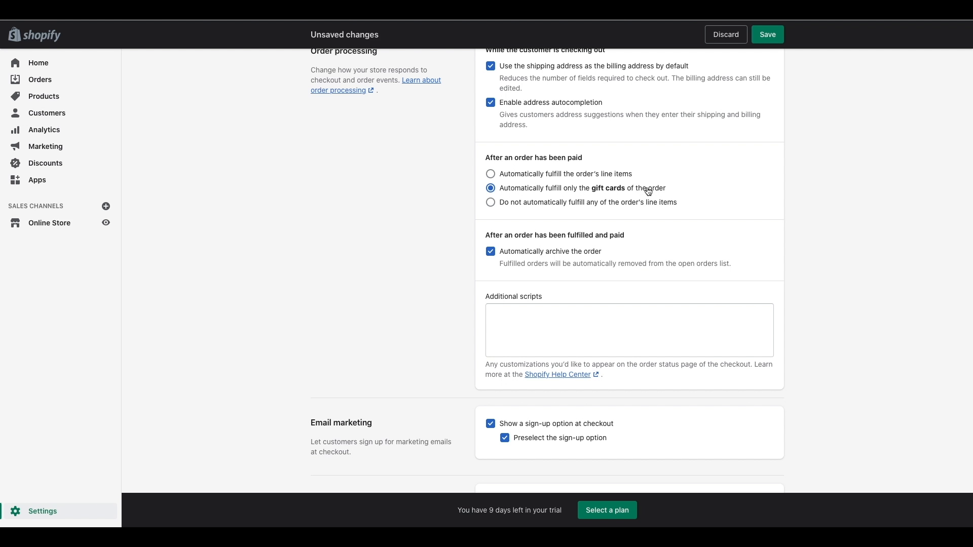
pyautogui.click(490, 205)
pyautogui.click(490, 191)
pyautogui.scroll(-3, 467, 177)
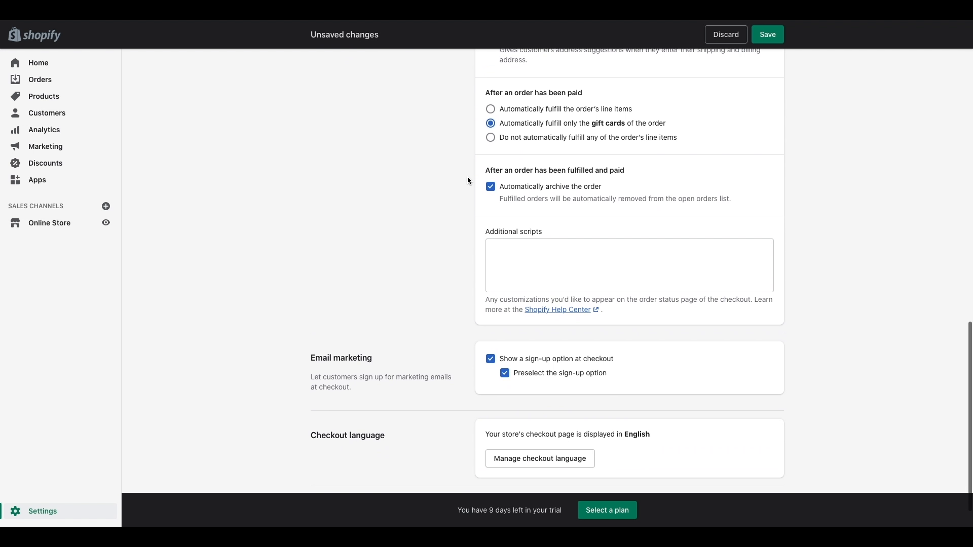
# Review the order archiving, email marketing and checkout language options, and return to the Settings overview
pyautogui.scroll(-1, 467, 181)
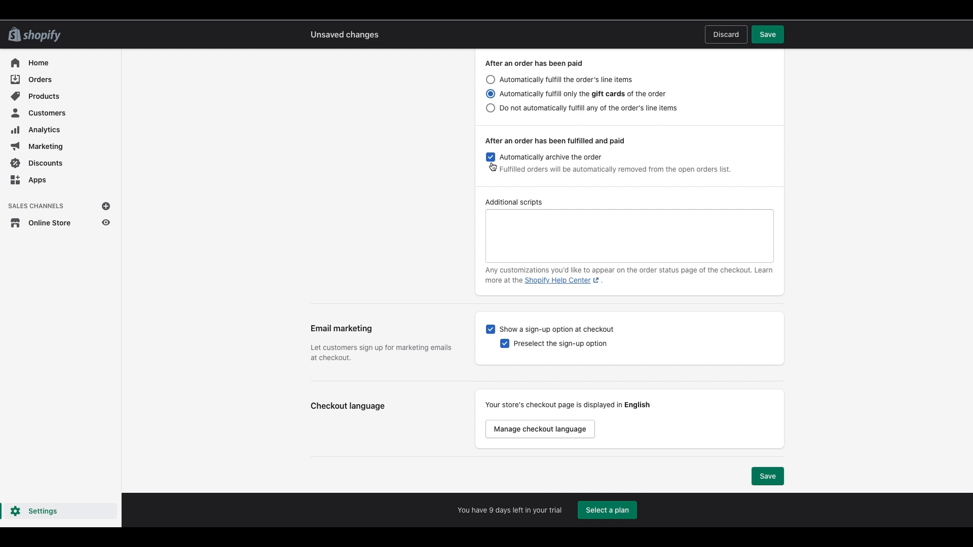
pyautogui.scroll(-2, 438, 255)
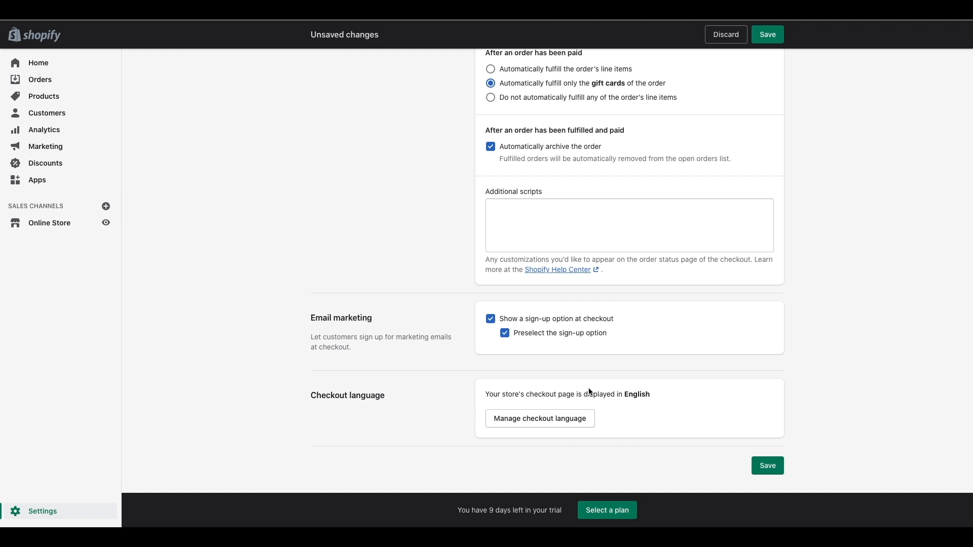
pyautogui.scroll(5, 412, 285)
pyautogui.scroll(6, 412, 285)
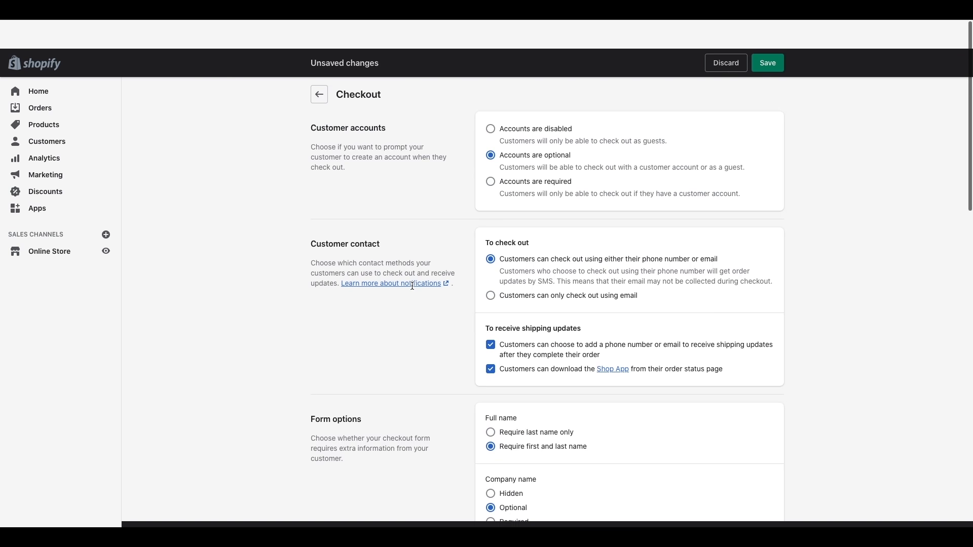
pyautogui.click(320, 66)
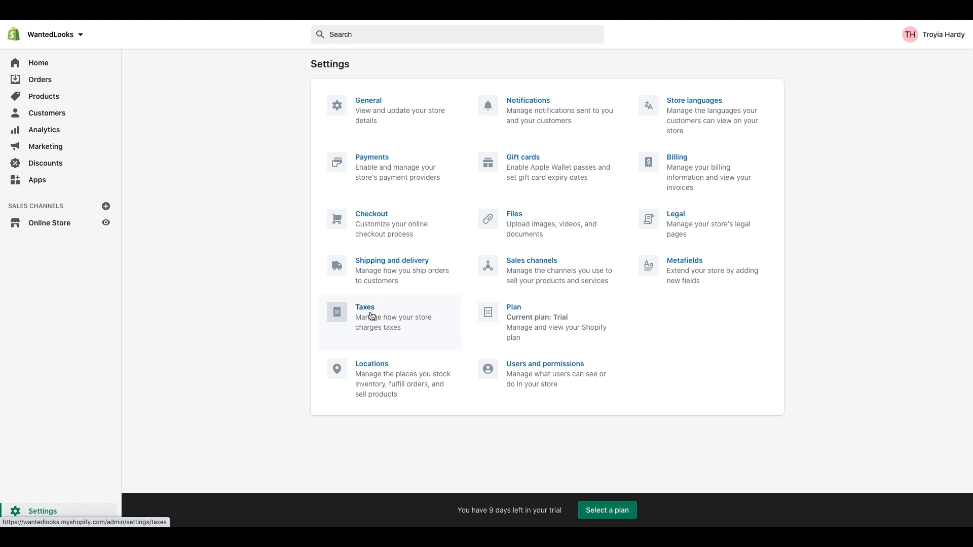
# Open the Taxes settings and check the sales tax collection status in the United States setup
pyautogui.click(363, 310)
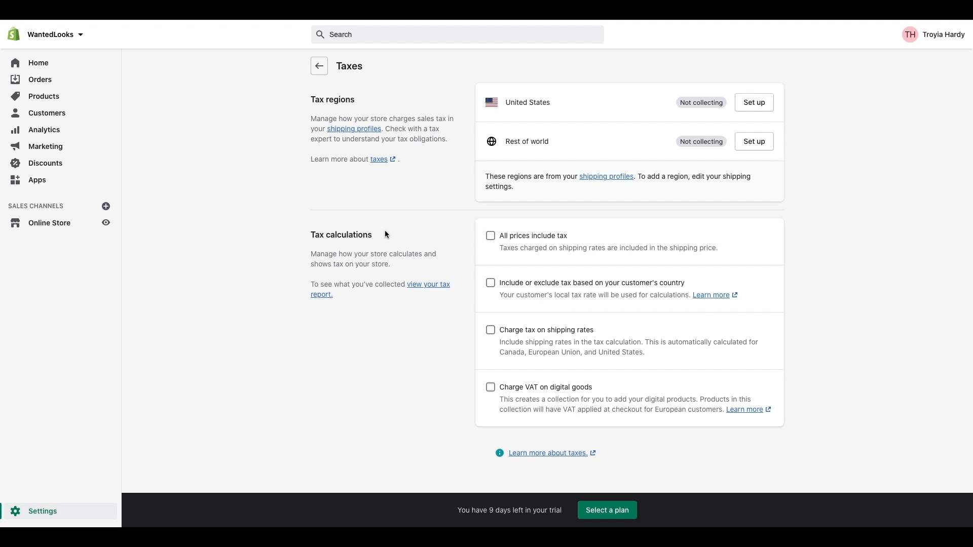
pyautogui.click(751, 104)
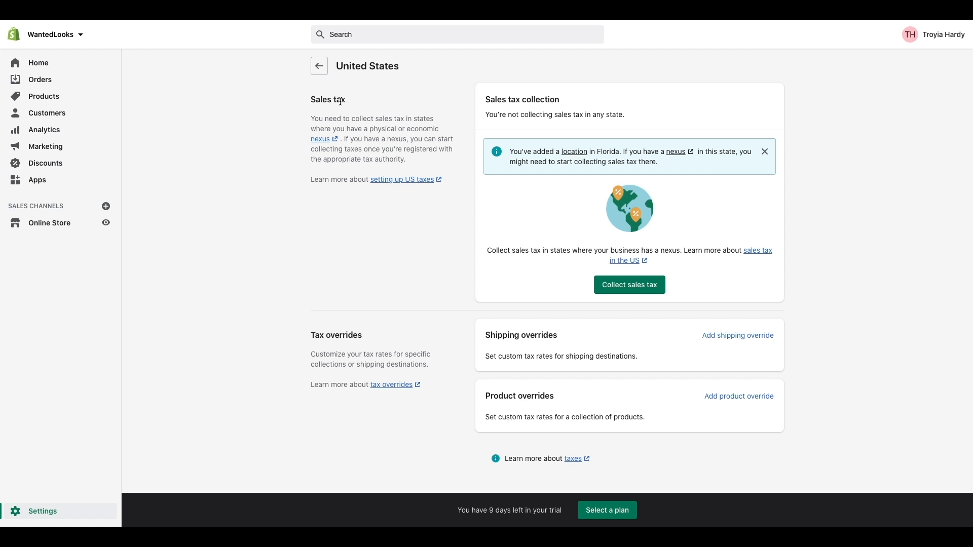
pyautogui.tripleClick(511, 116)
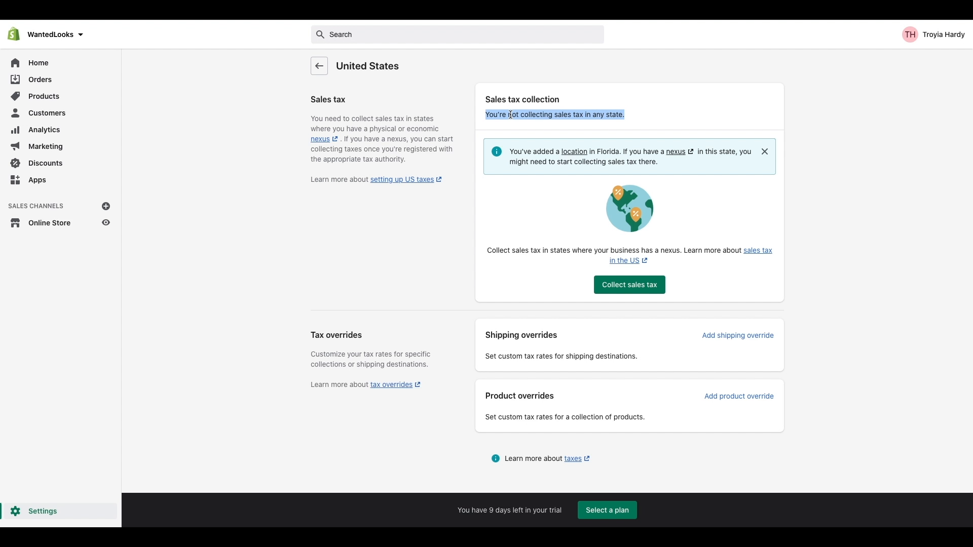
# Examine the sales tax collection form for Florida, including its tax ID field and advanced shipping tax option, and close it without collecting
pyautogui.click(632, 290)
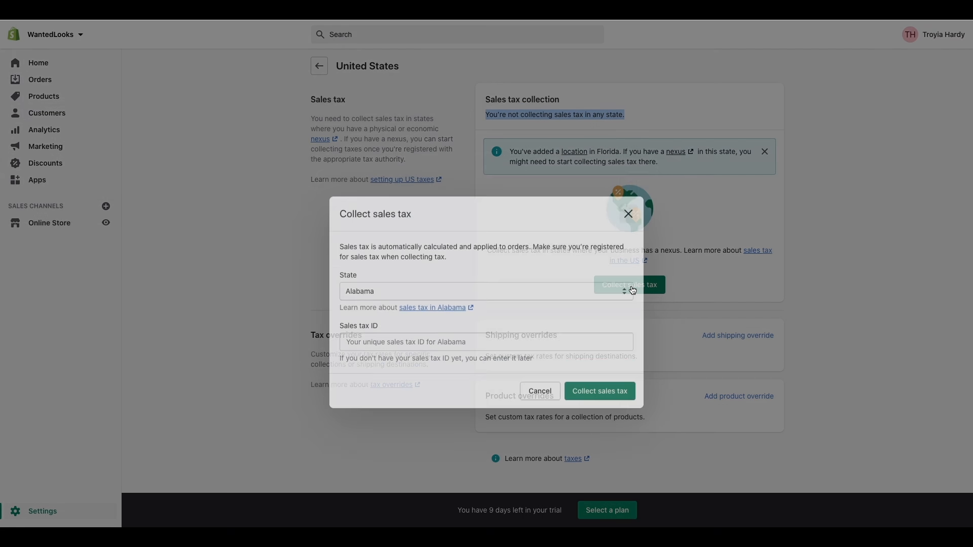
pyautogui.click(555, 266)
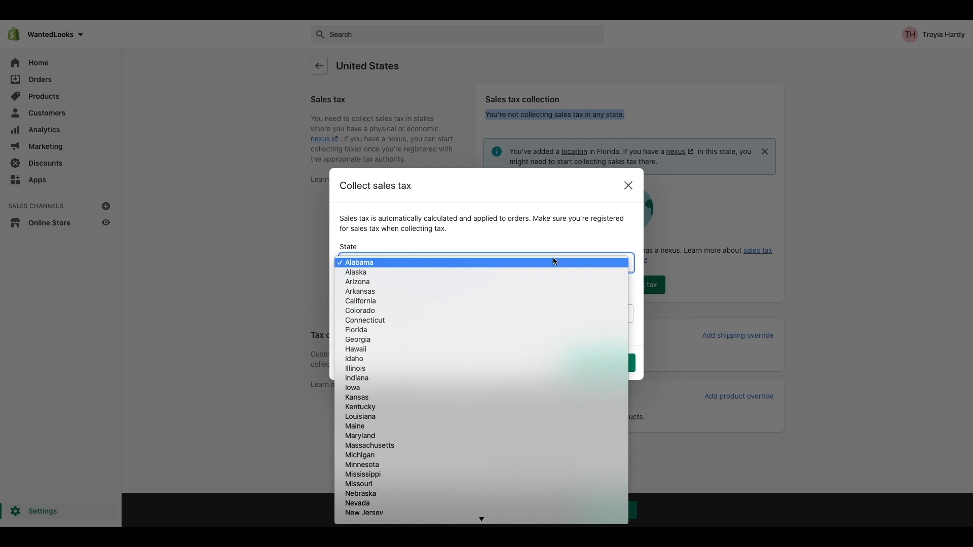
pyautogui.click(373, 330)
pyautogui.click(374, 305)
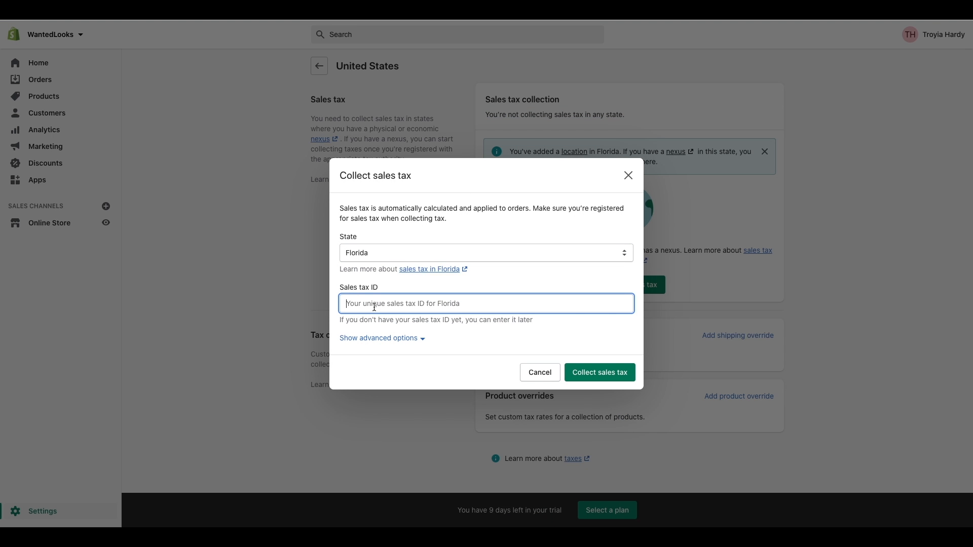
pyautogui.moveTo(338, 290); pyautogui.dragTo(383, 290)
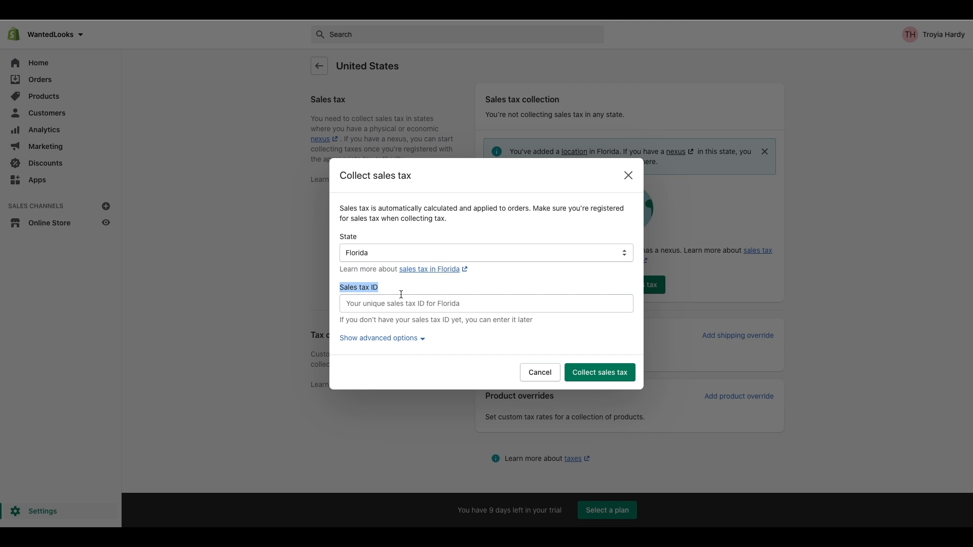
pyautogui.click(390, 304)
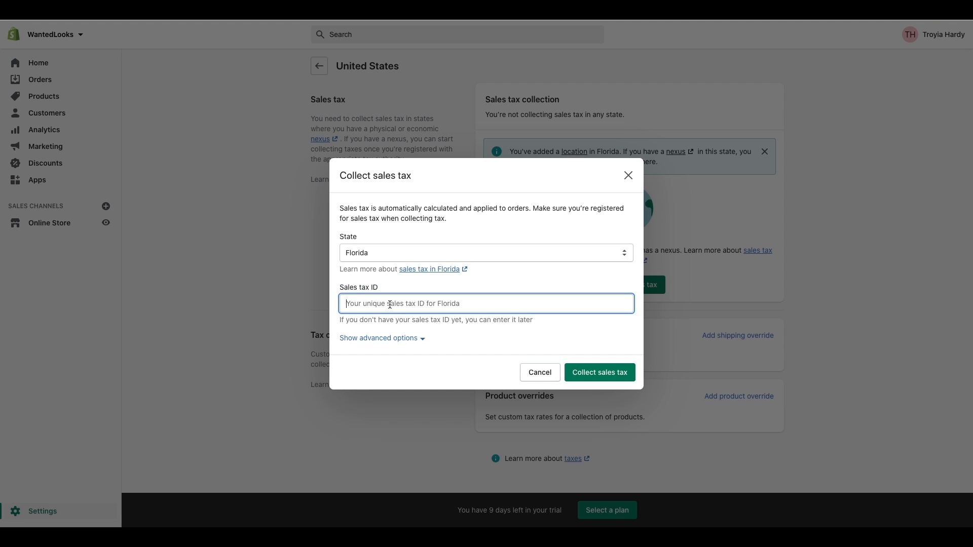
pyautogui.click(419, 338)
pyautogui.click(427, 274)
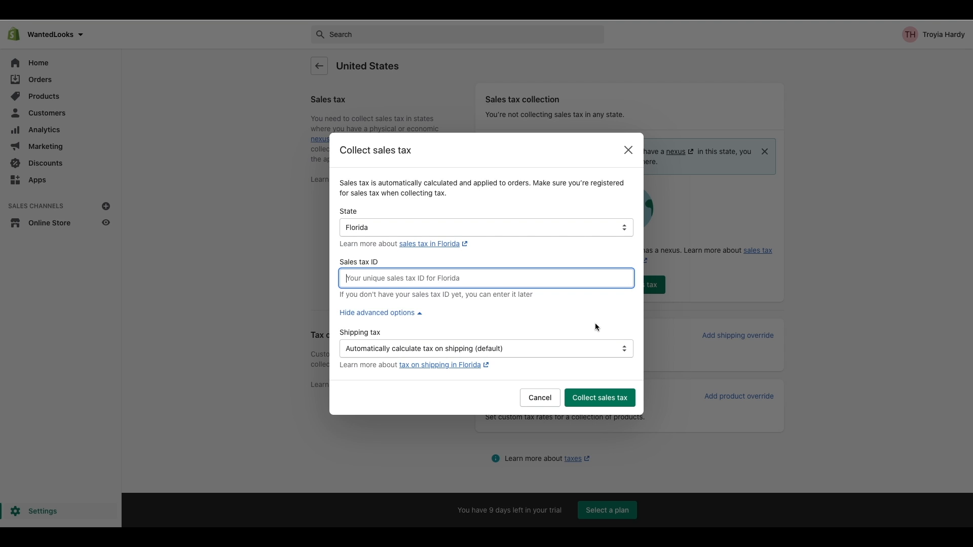
pyautogui.click(628, 151)
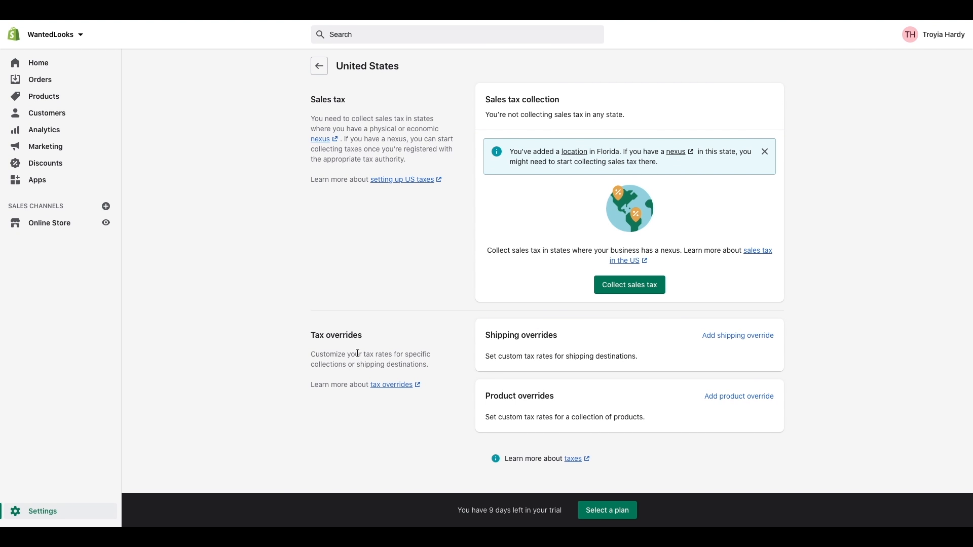
# Check the shipping overrides description and the product override form in the tax overrides section, closing the form without adding one
pyautogui.tripleClick(501, 357)
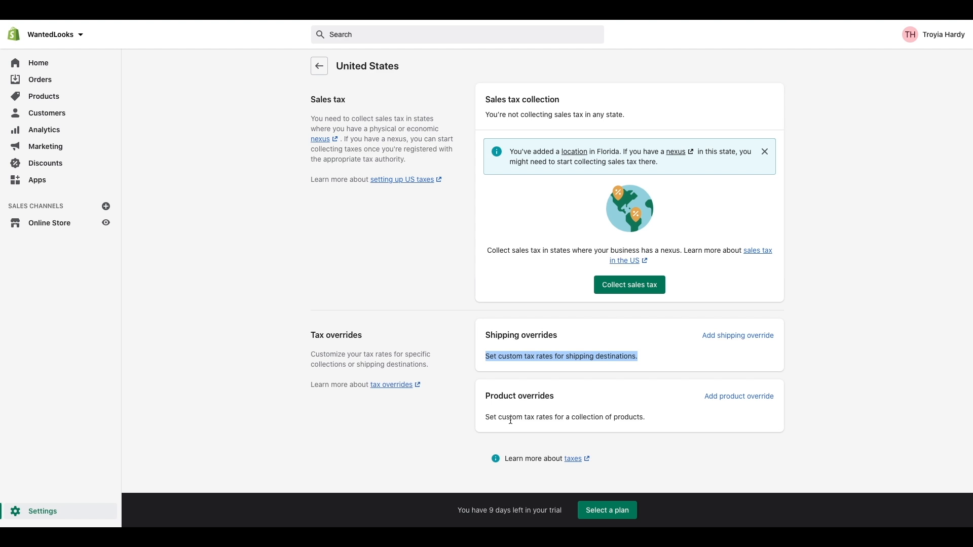
pyautogui.click(725, 398)
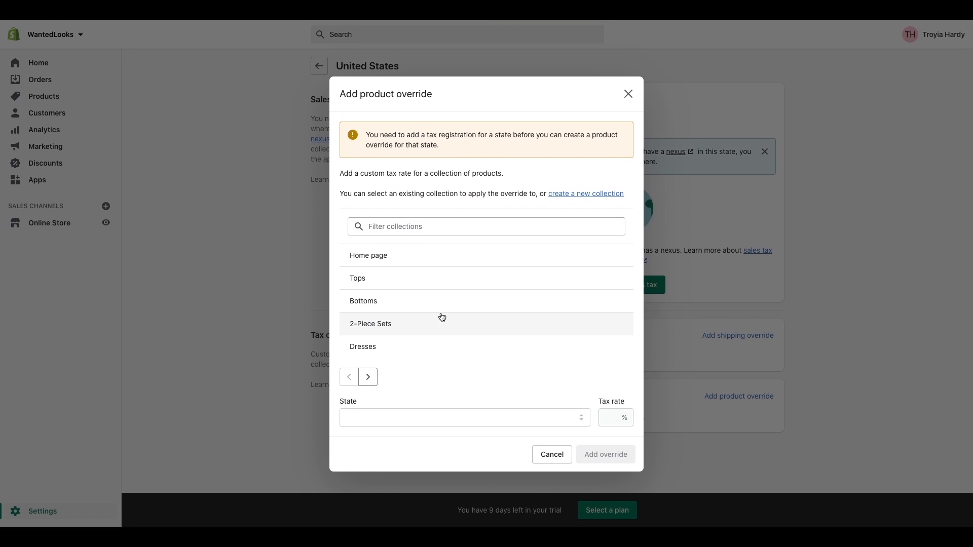
pyautogui.click(628, 95)
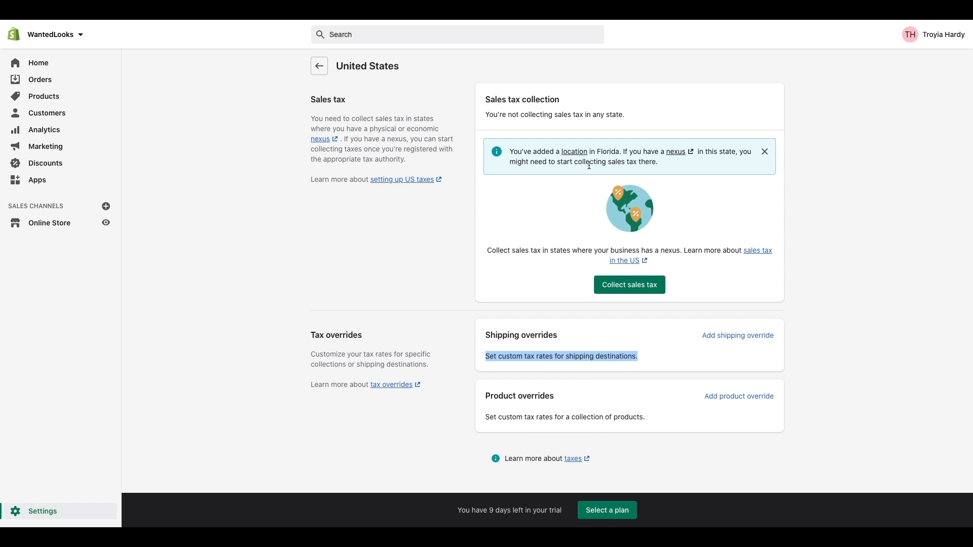
pyautogui.click(453, 273)
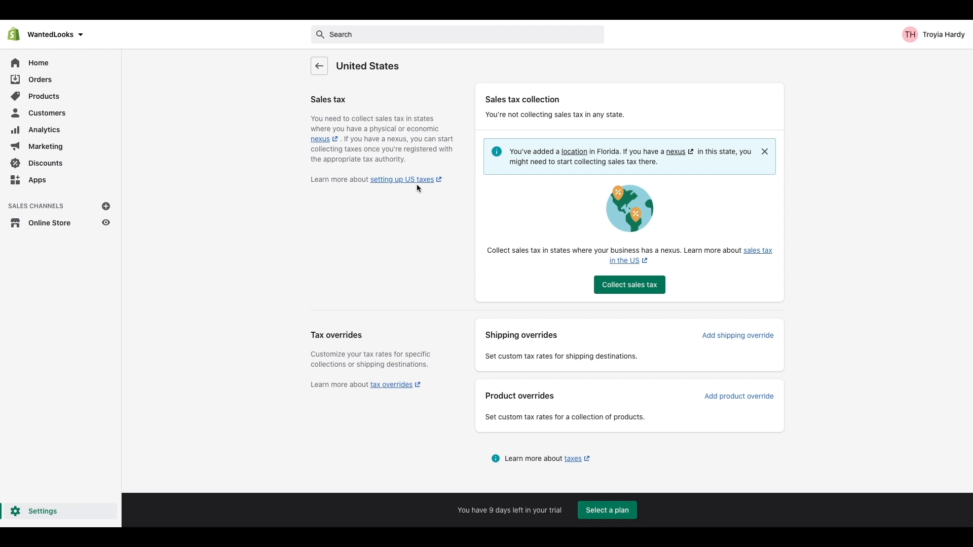
# Return to the Taxes page and enable All prices include tax in the tax calculations
pyautogui.click(320, 67)
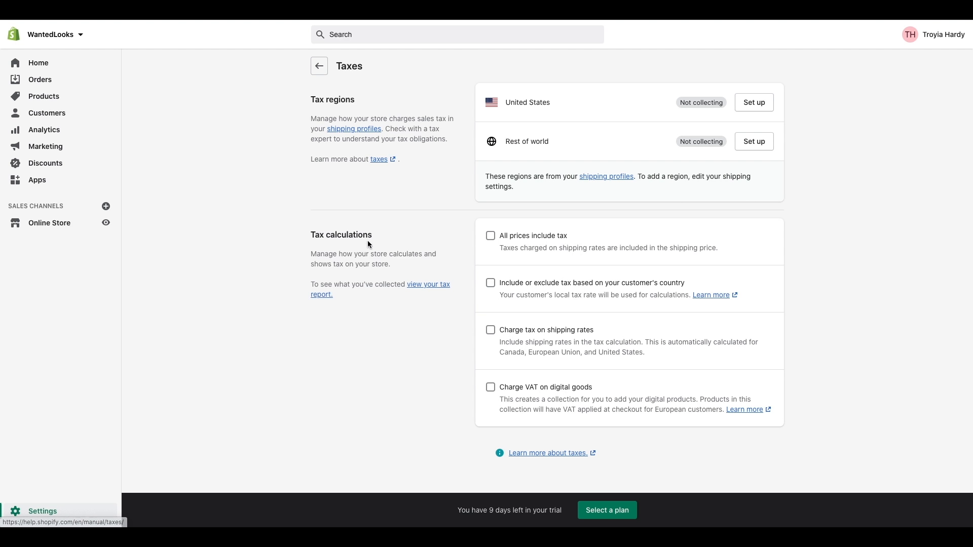
pyautogui.click(491, 237)
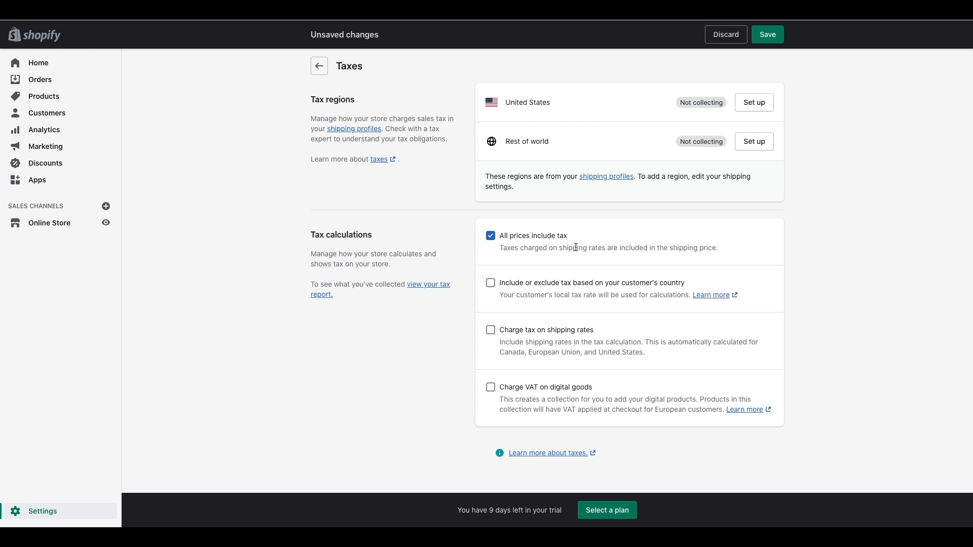
# Disable All prices include tax, read the note on where the tax regions come from, and return to the Settings overview
pyautogui.click(491, 241)
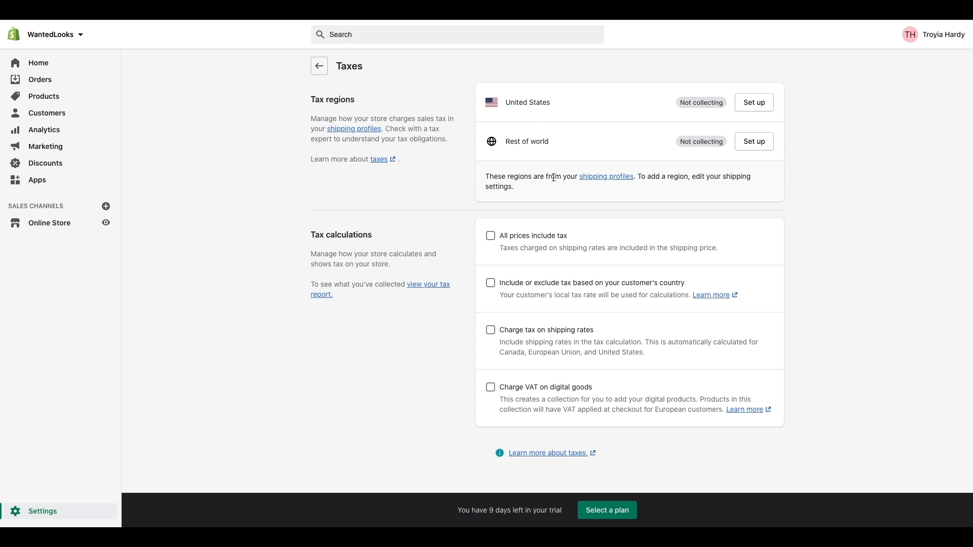
pyautogui.moveTo(485, 179); pyautogui.dragTo(526, 189)
pyautogui.click(512, 186)
pyautogui.click(320, 67)
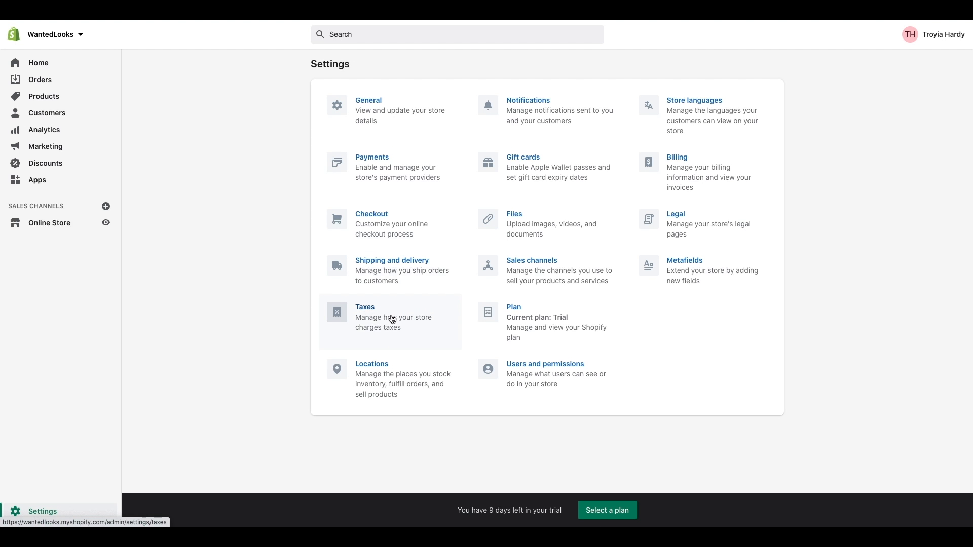
# Open the Notifications settings and look through the email template of the Order confirmation notification
pyautogui.click(514, 116)
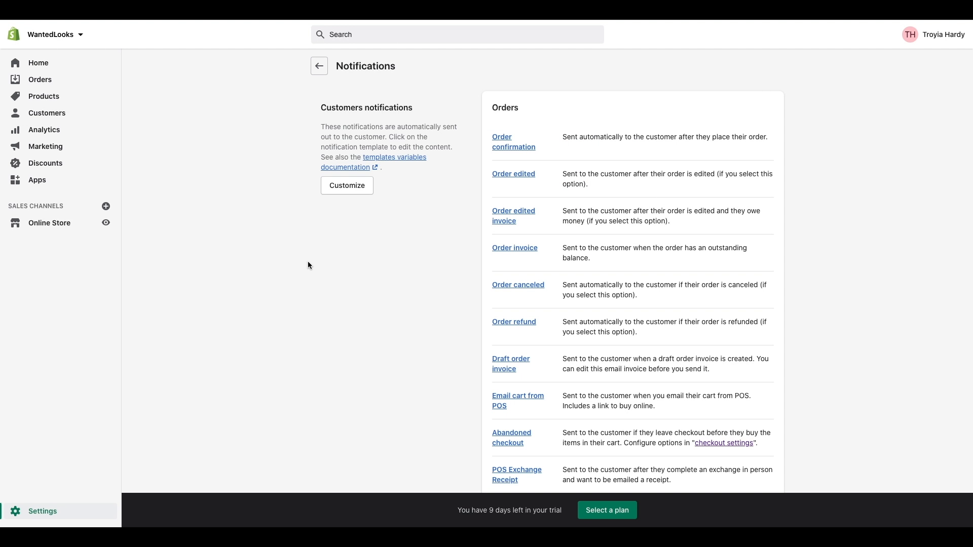
pyautogui.scroll(-3, 346, 264)
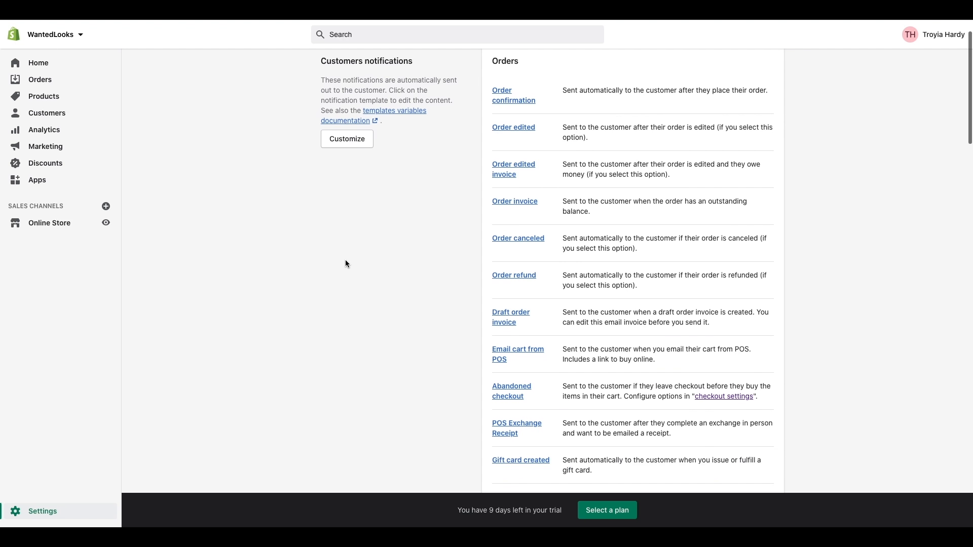
pyautogui.scroll(3, 346, 263)
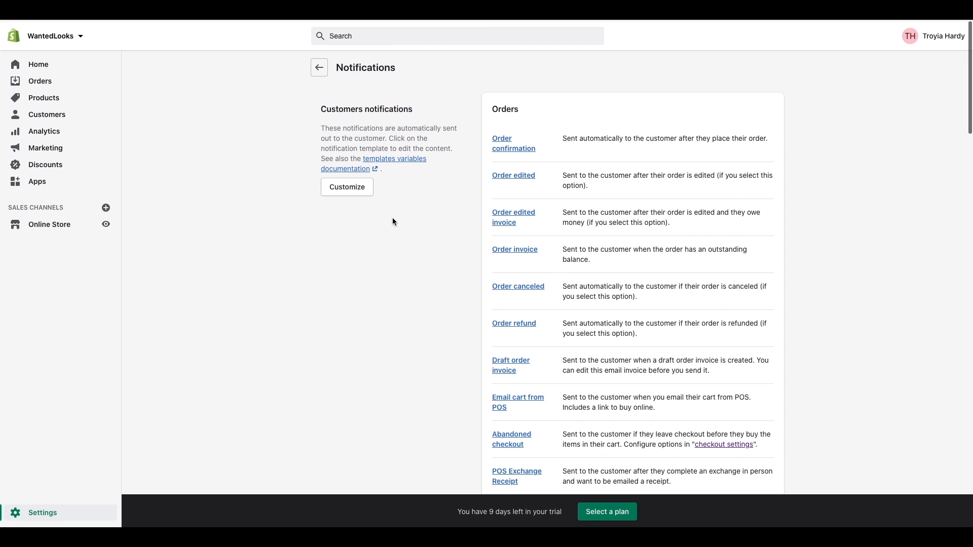
pyautogui.click(506, 148)
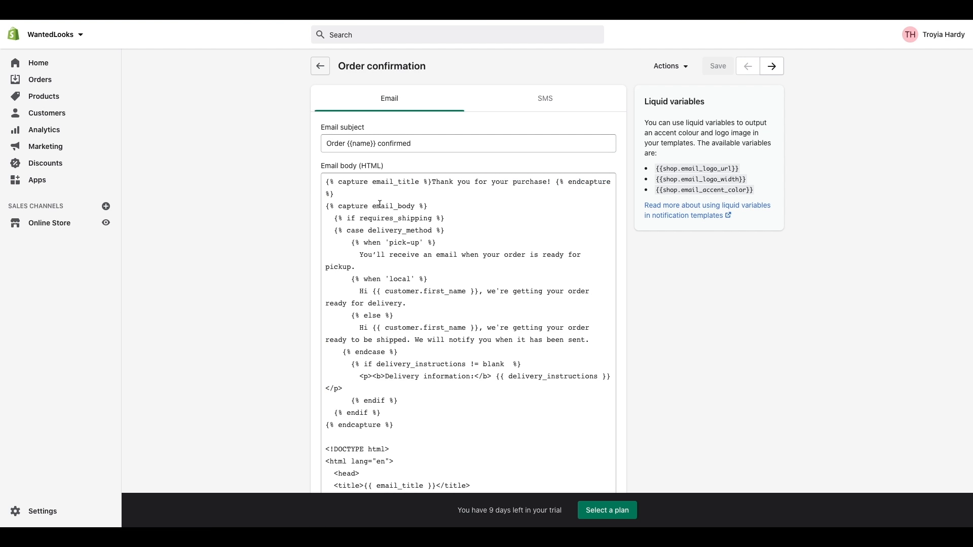
pyautogui.scroll(-12, 381, 233)
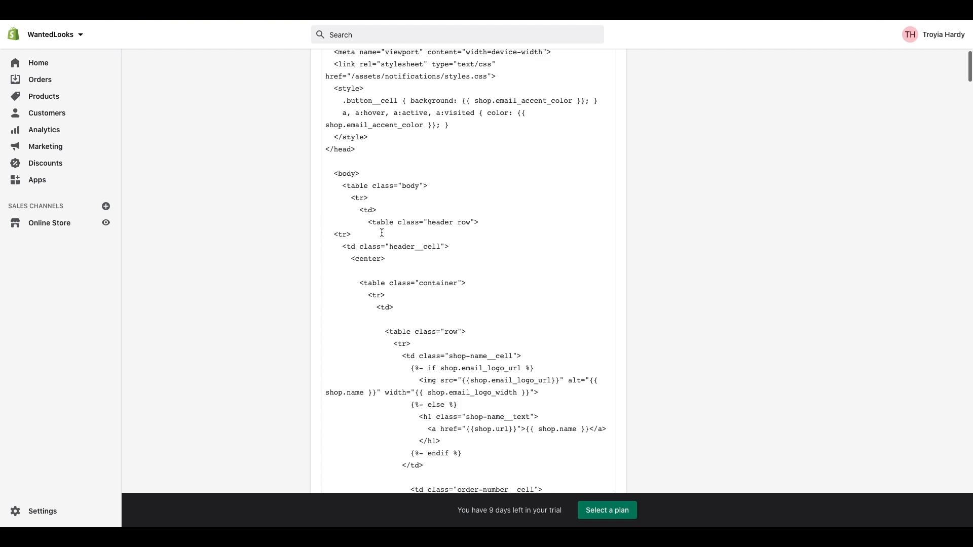
pyautogui.scroll(15, 382, 233)
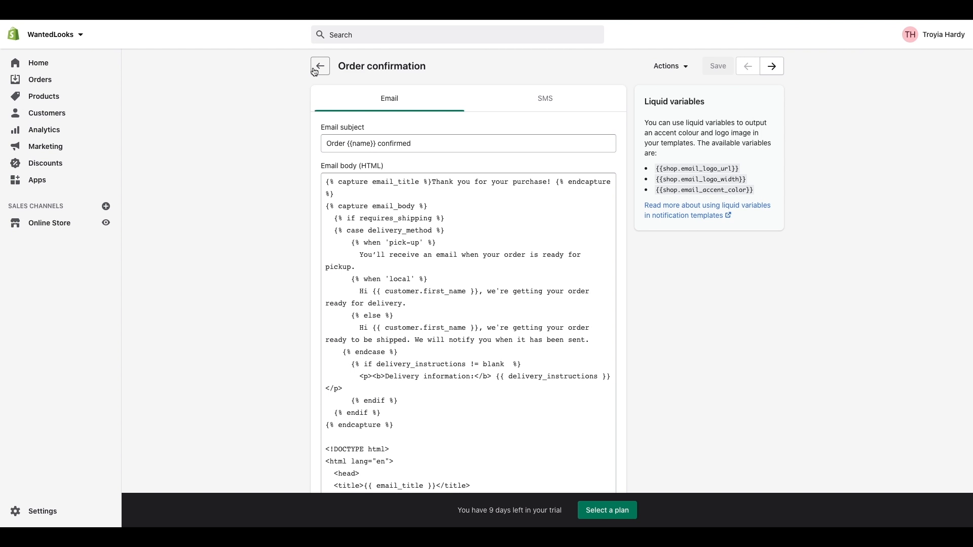
# Preview the SMS version of the Order confirmation notification, read its message text, and close the preview
pyautogui.click(548, 101)
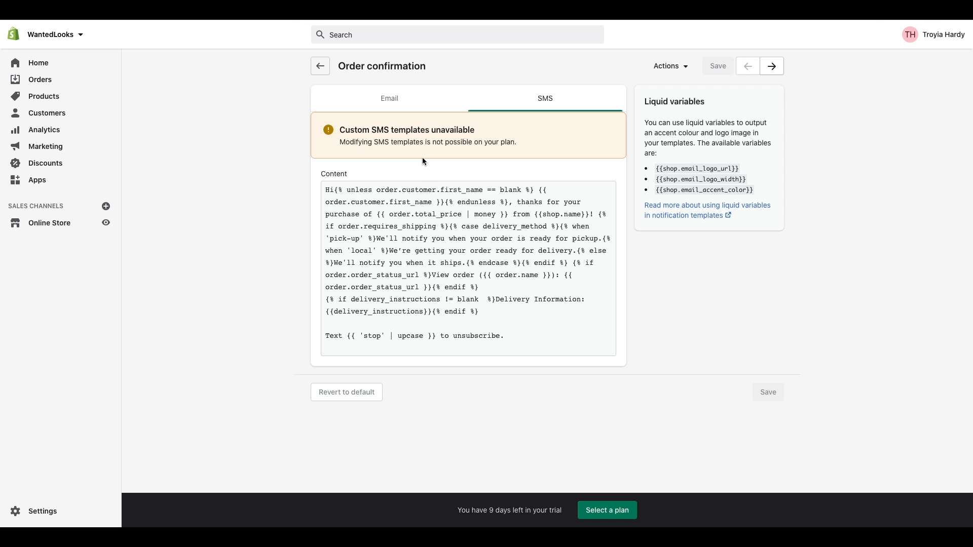
pyautogui.click(667, 67)
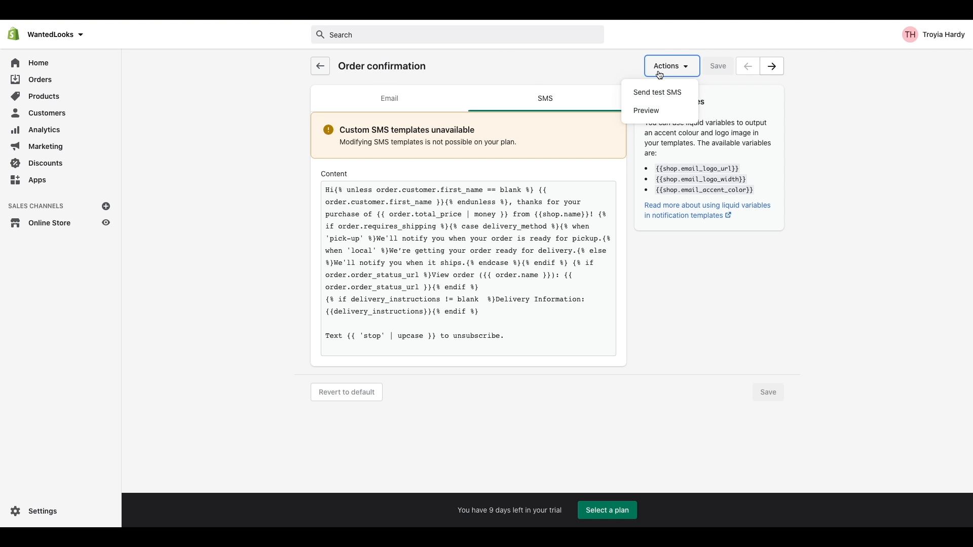
pyautogui.click(646, 109)
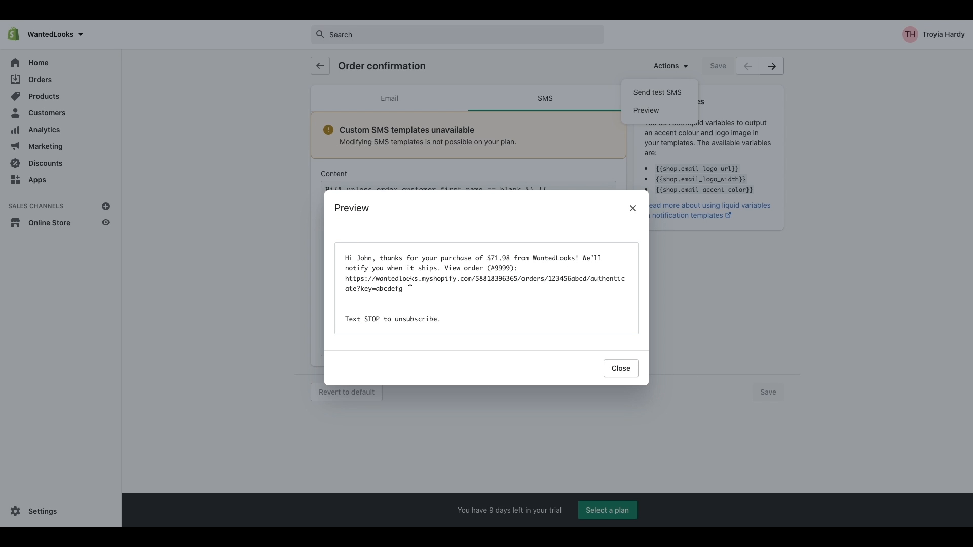
pyautogui.moveTo(349, 259); pyautogui.dragTo(446, 320)
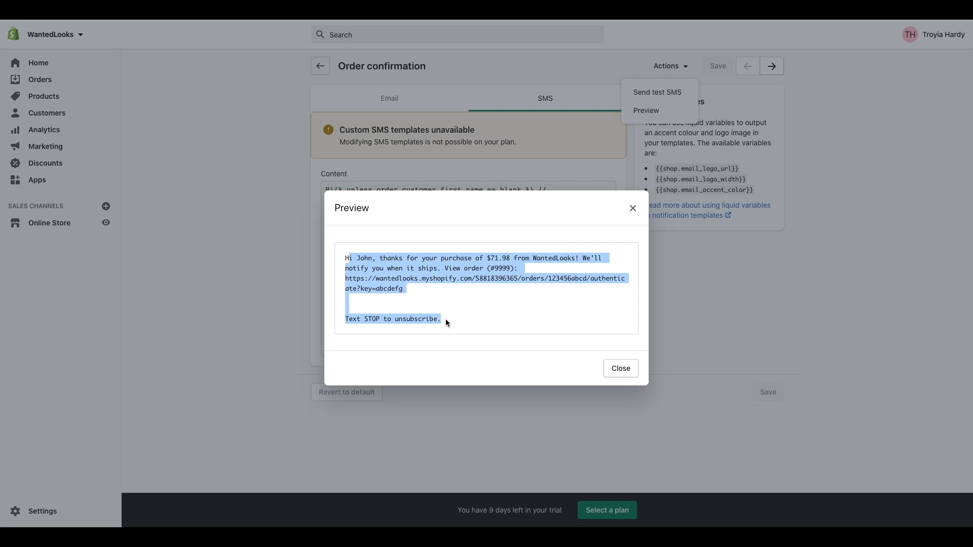
pyautogui.click(421, 278)
pyautogui.click(632, 207)
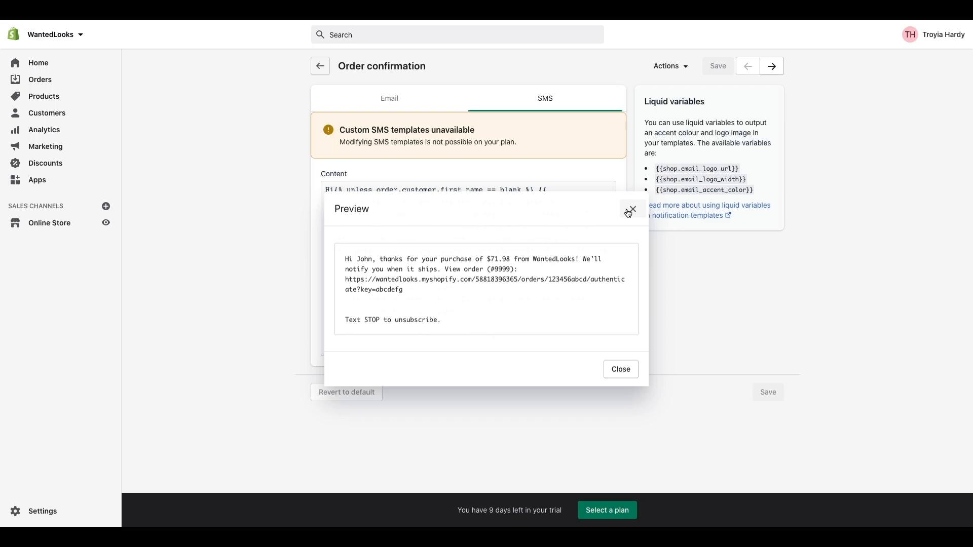
# Preview the email version of the Order confirmation notification through to its customer information, close it and return to Notifications
pyautogui.click(389, 98)
pyautogui.click(679, 67)
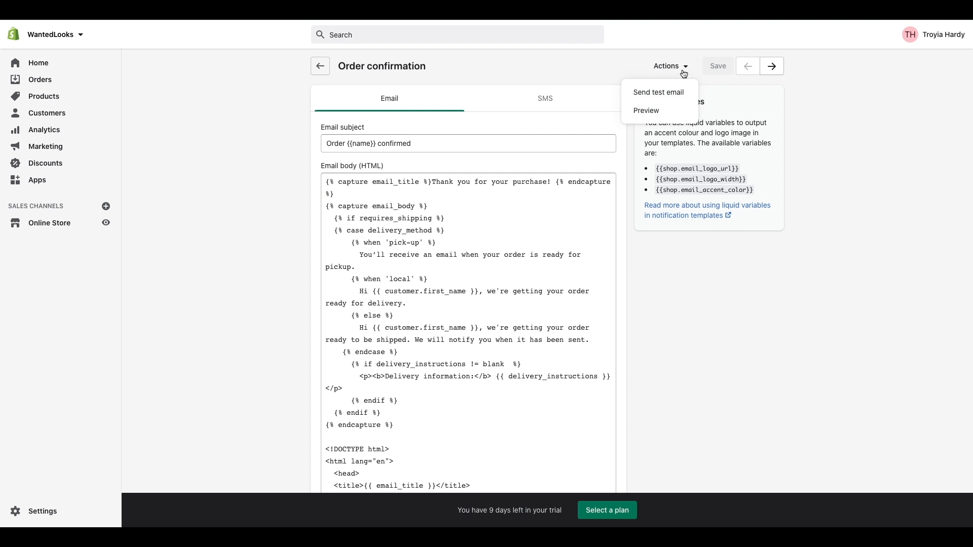
pyautogui.click(647, 112)
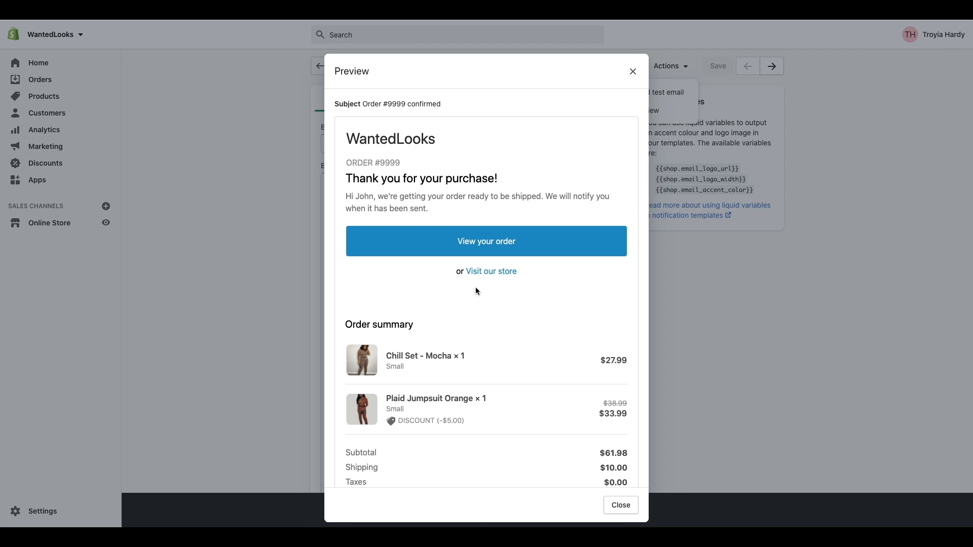
pyautogui.scroll(-10, 477, 291)
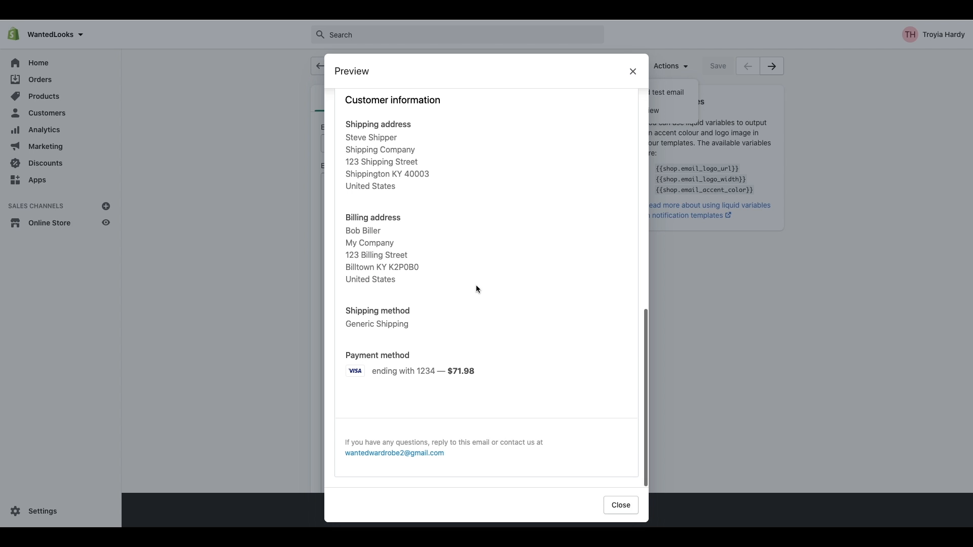
pyautogui.scroll(10, 476, 286)
pyautogui.click(631, 72)
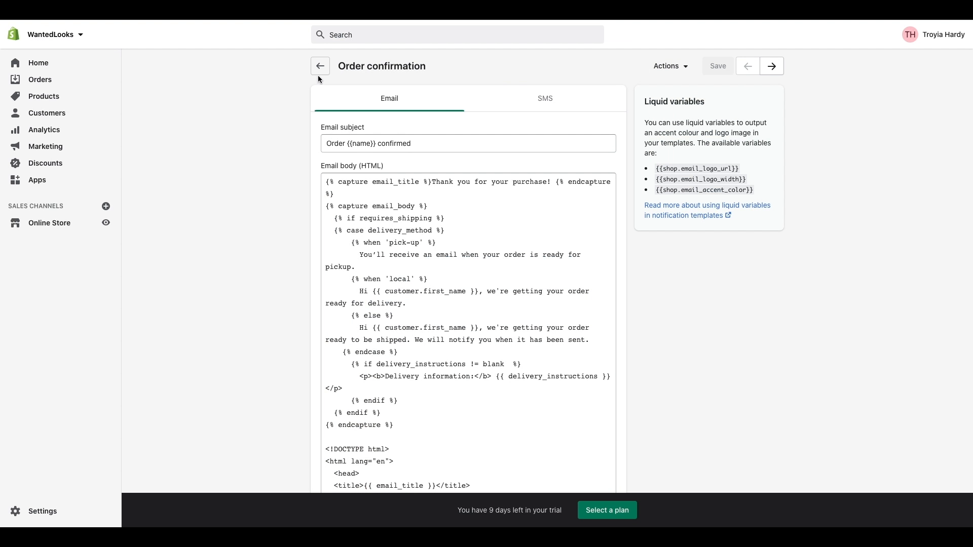
pyautogui.click(319, 70)
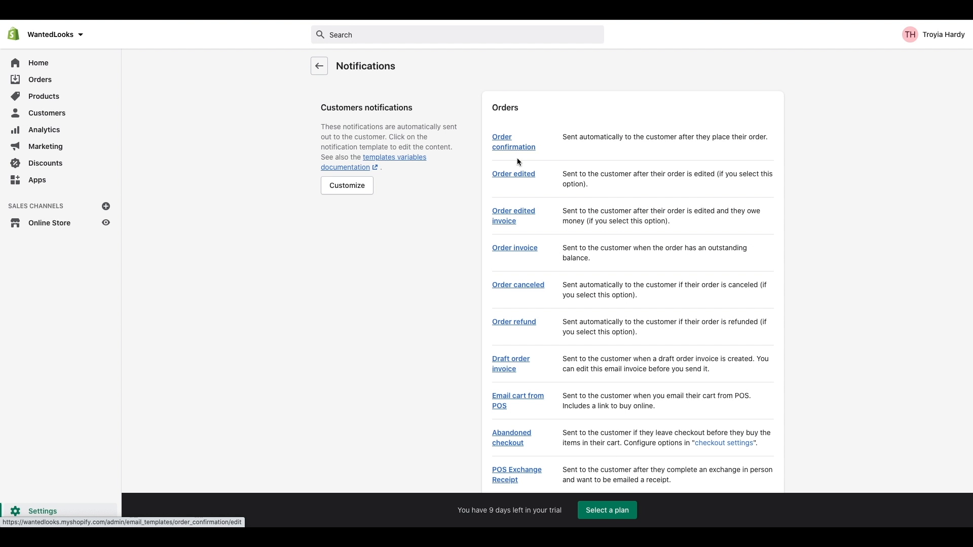
# Review the customer notification list, including the order, abandoned checkout, shipping, local delivery and customer account notifications
pyautogui.scroll(-3, 458, 231)
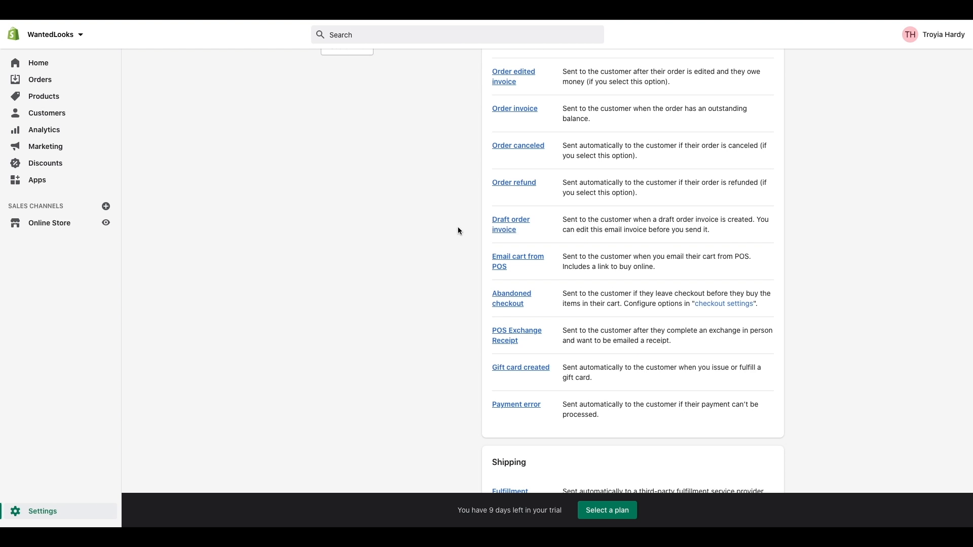
pyautogui.scroll(-2, 457, 231)
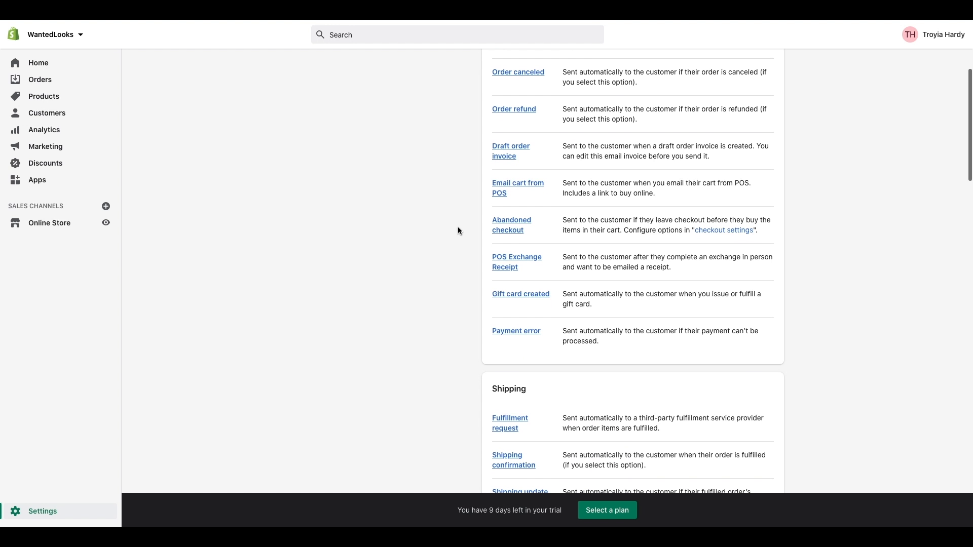
pyautogui.scroll(-1, 458, 230)
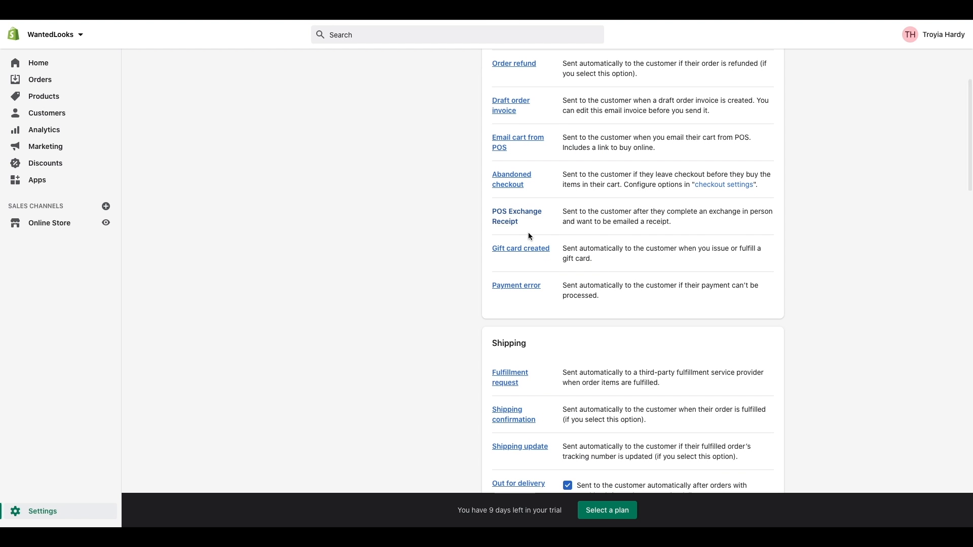
pyautogui.scroll(-1, 506, 183)
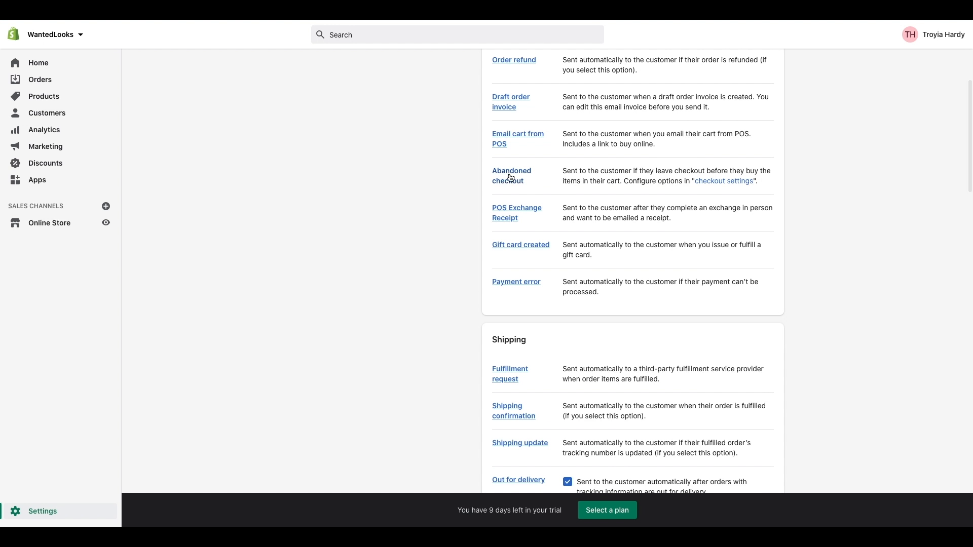
pyautogui.scroll(1, 515, 181)
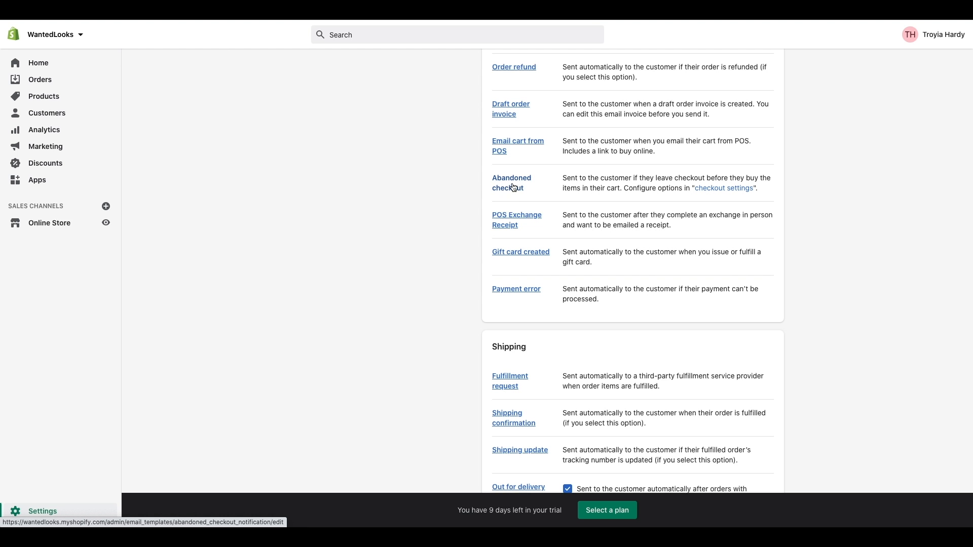
pyautogui.scroll(-5, 465, 210)
pyautogui.scroll(-10, 465, 210)
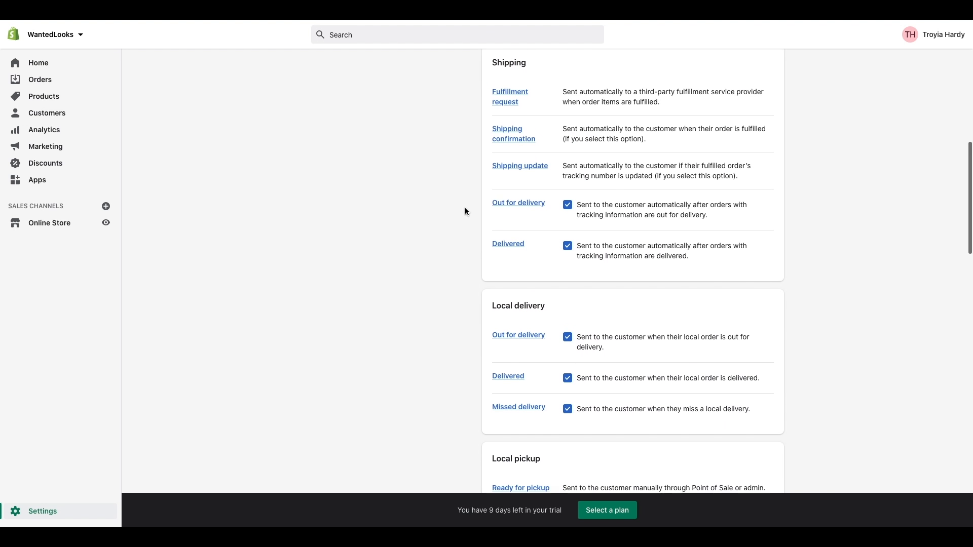
pyautogui.scroll(-10, 465, 210)
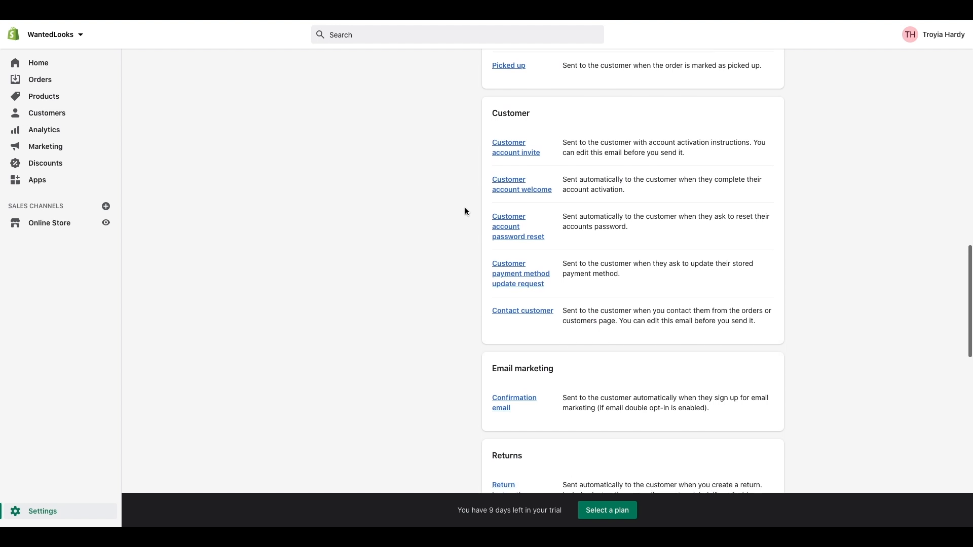
# Require customers to confirm their subscription in the Double opt-in settings for email marketing
pyautogui.scroll(-3, 465, 210)
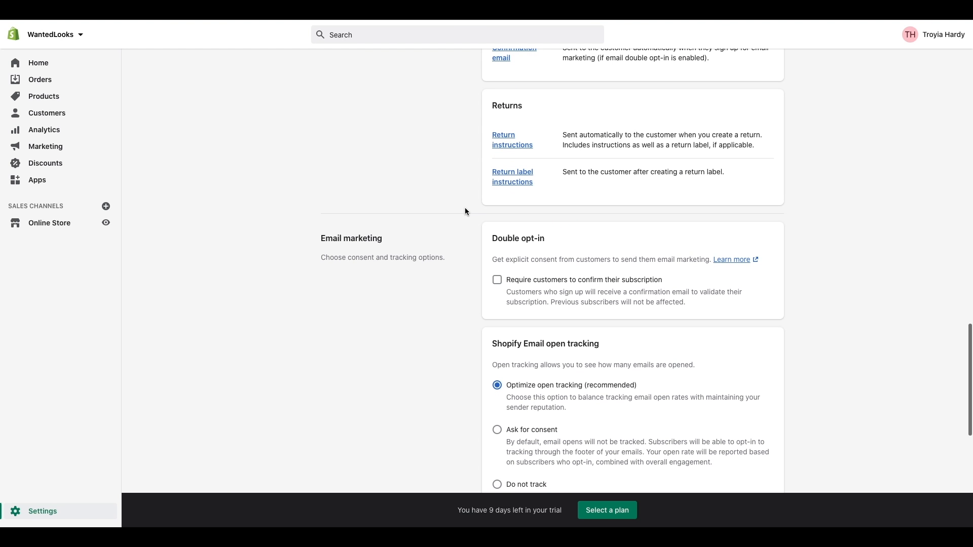
pyautogui.scroll(-1, 465, 211)
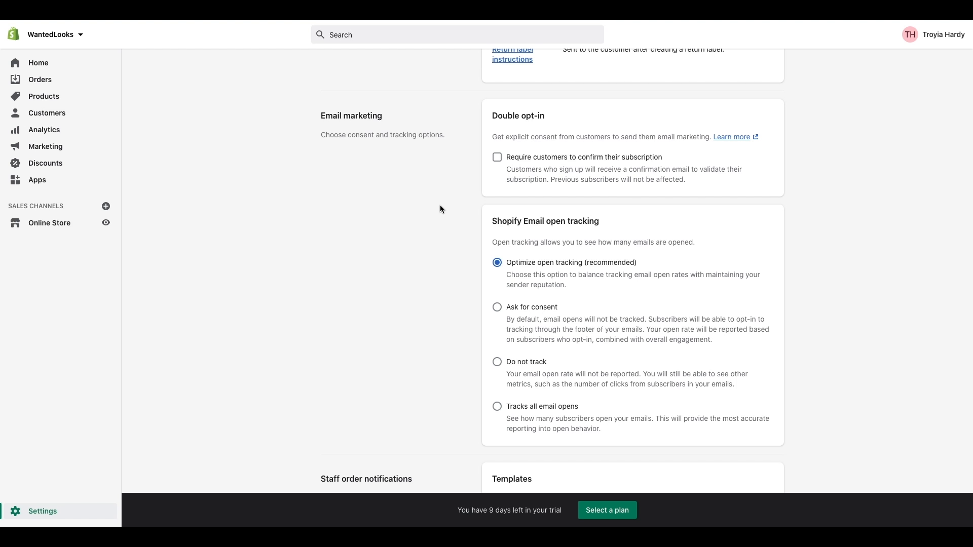
pyautogui.click(497, 158)
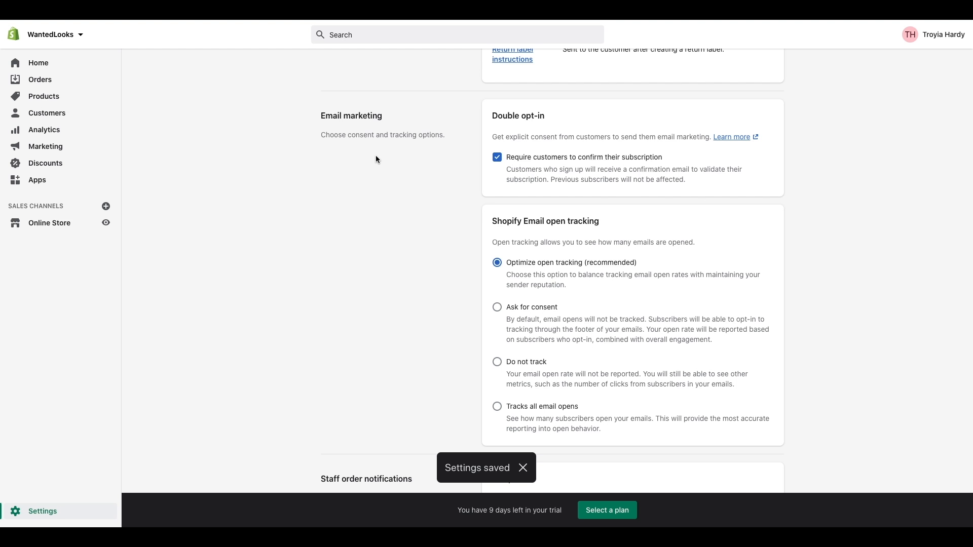
# Check the staff order notification recipients and the webhooks section at the end of the Notifications page
pyautogui.scroll(-3, 378, 152)
pyautogui.scroll(-5, 378, 154)
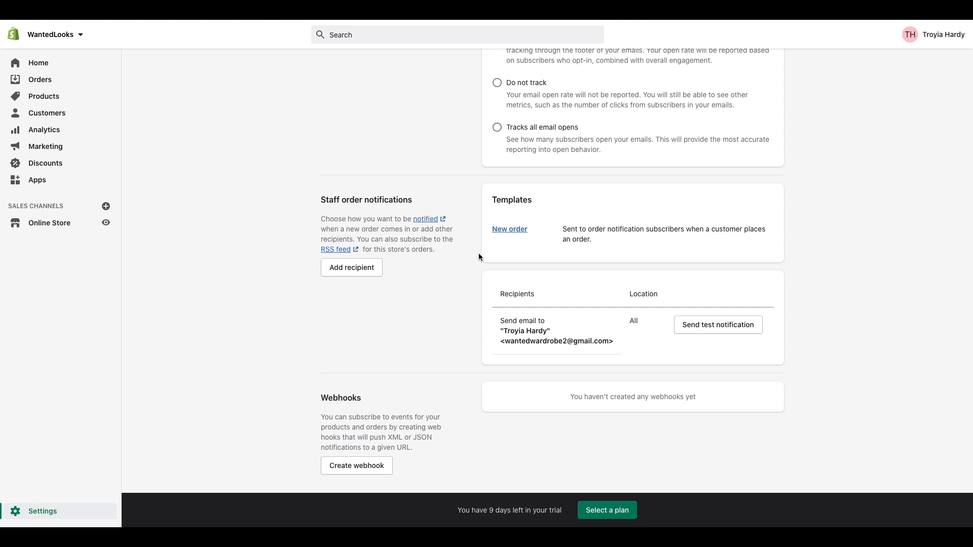
pyautogui.scroll(20, 399, 250)
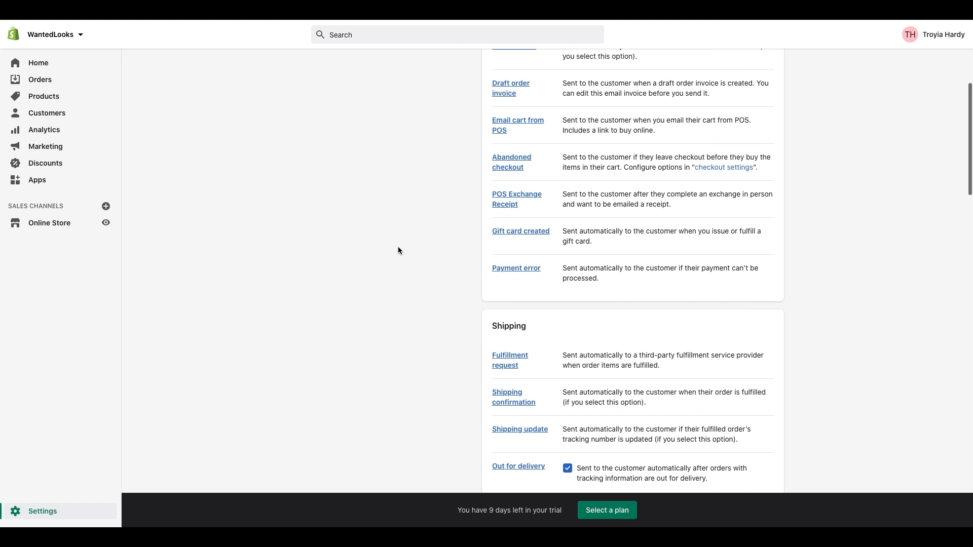
# View the Order canceled email template without editing it, and go back to the Settings overview
pyautogui.click(510, 282)
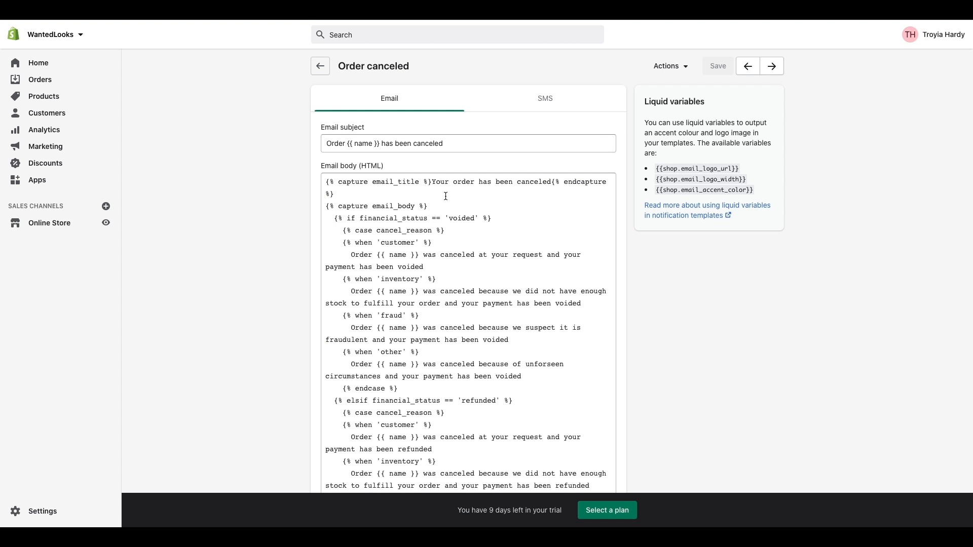
pyautogui.click(320, 67)
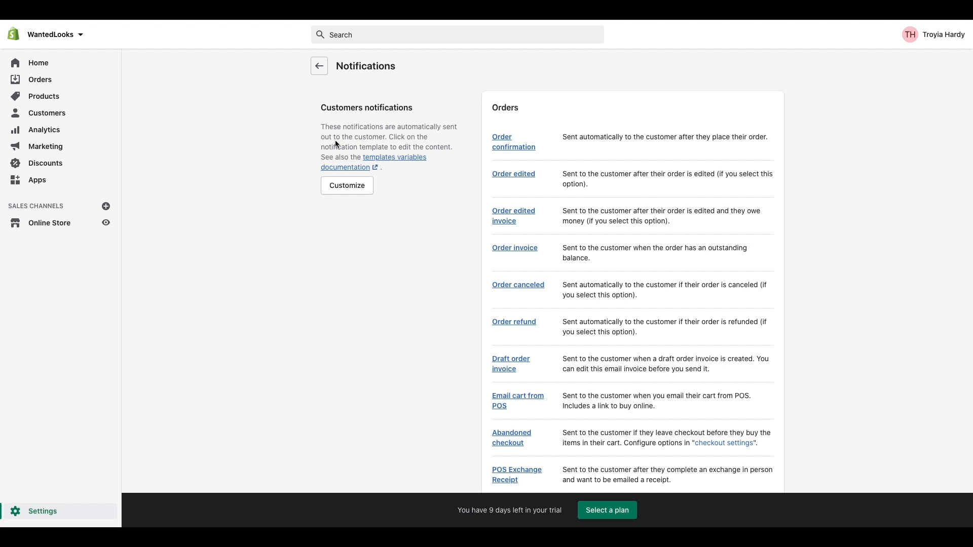
pyautogui.click(319, 66)
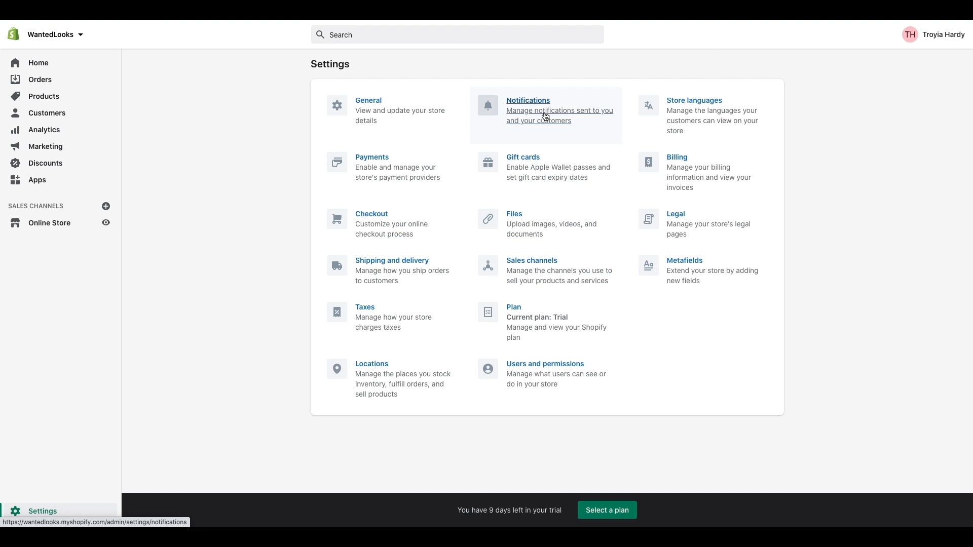
# Review the sales channels available to add to the store, from Point of Sale through to Wholesale, without adding any
pyautogui.click(520, 267)
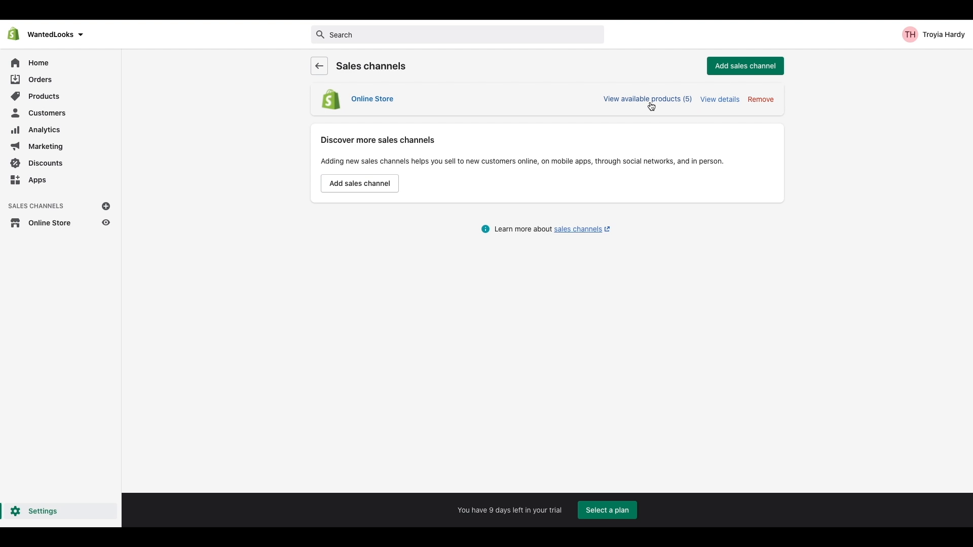
pyautogui.click(737, 72)
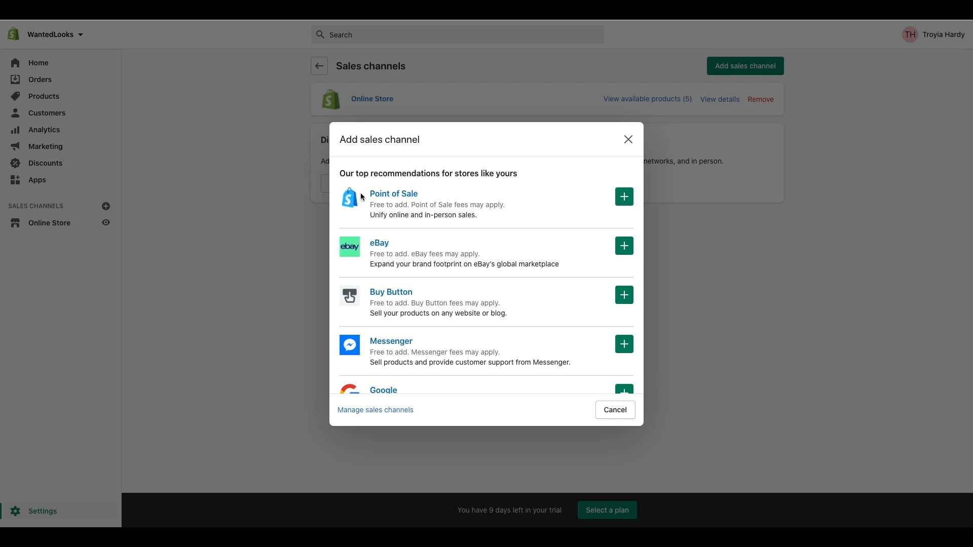
pyautogui.scroll(-2, 394, 247)
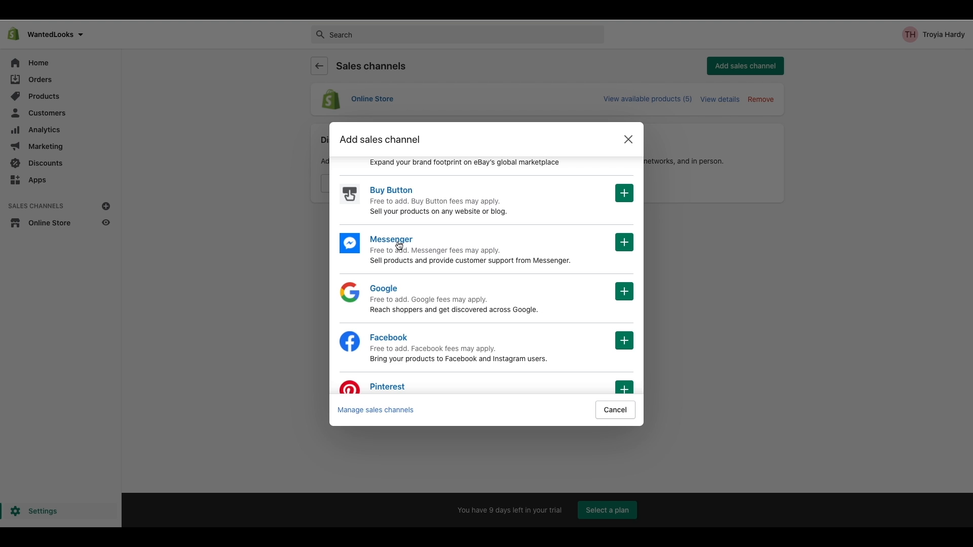
pyautogui.scroll(-3, 400, 246)
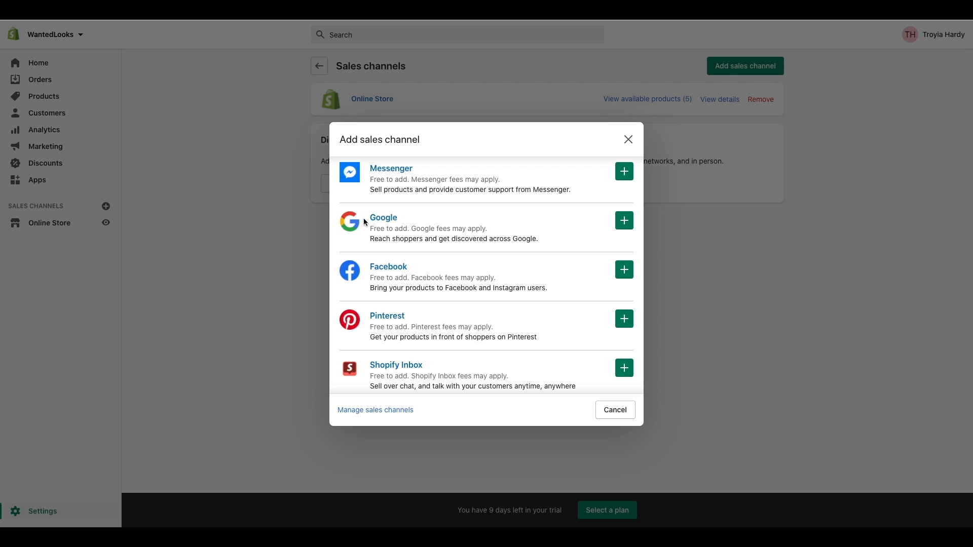
pyautogui.scroll(-3, 403, 226)
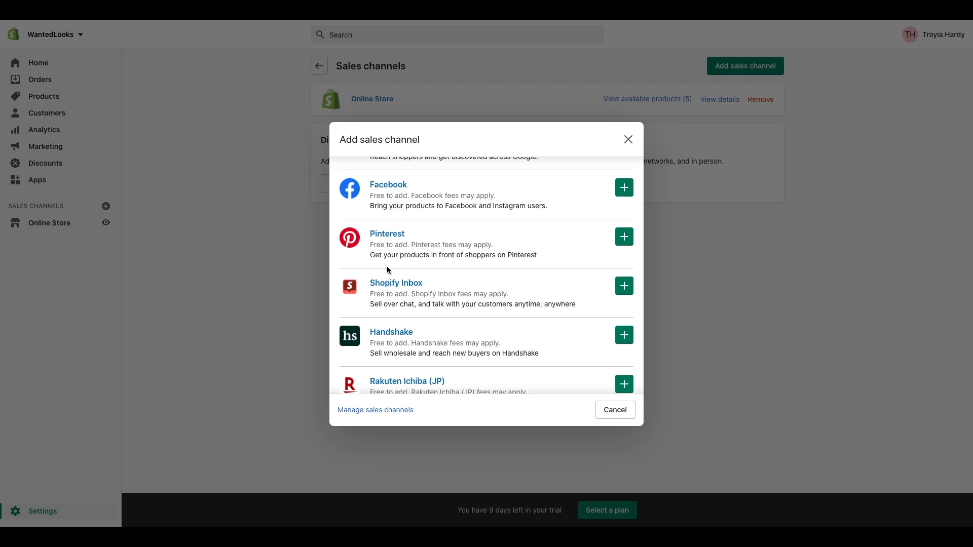
pyautogui.scroll(-3, 400, 287)
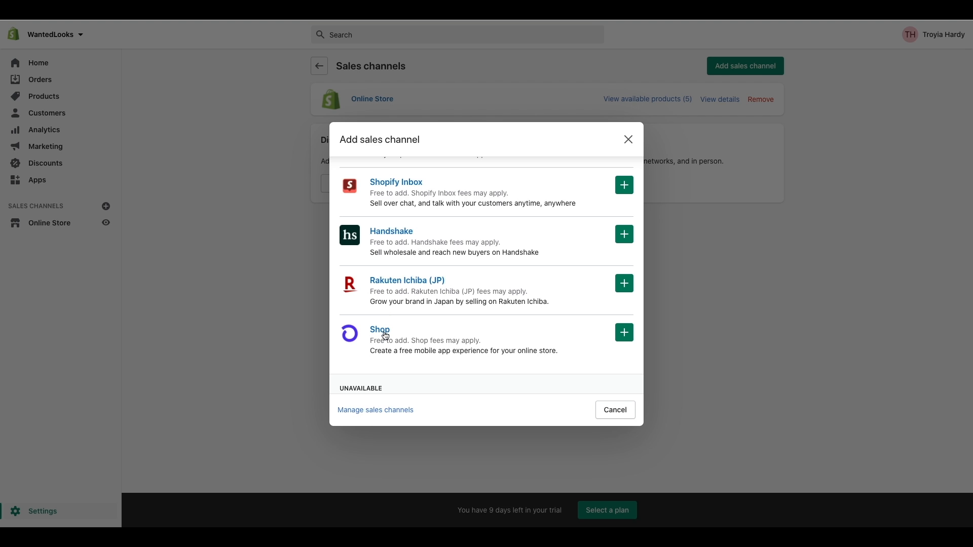
pyautogui.scroll(-3, 387, 334)
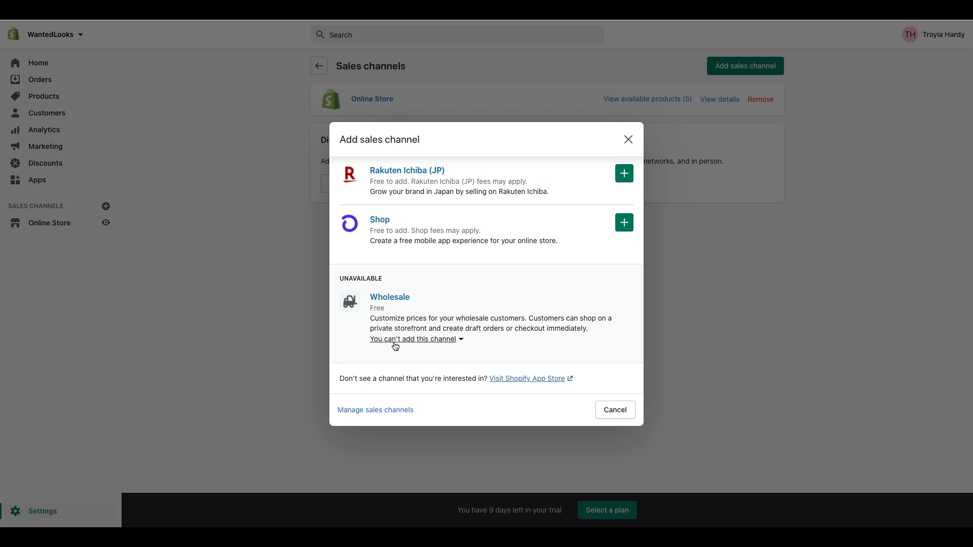
pyautogui.scroll(6, 415, 340)
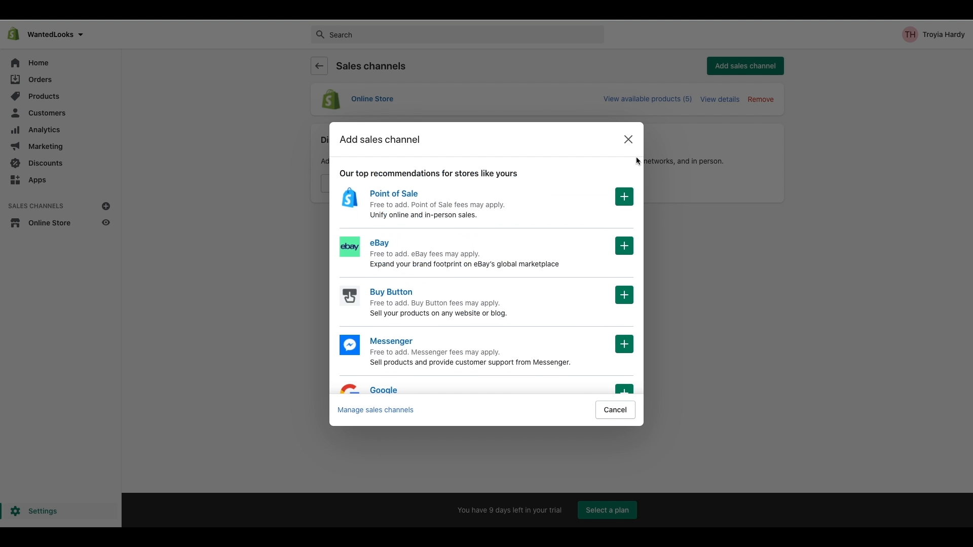
pyautogui.click(628, 144)
# Check the list of addable sales channels once more, close it and return to the Settings overview
pyautogui.click(345, 187)
pyautogui.scroll(-8, 481, 244)
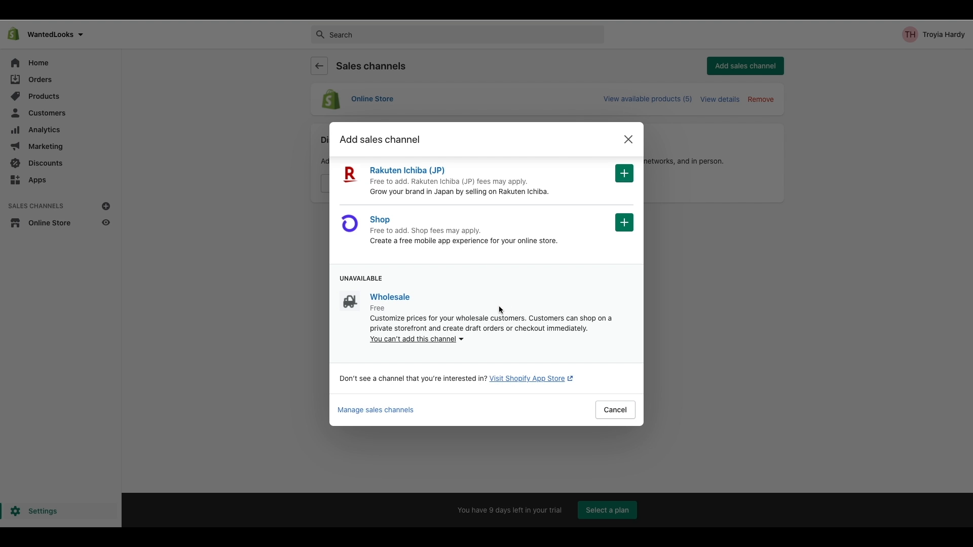
pyautogui.scroll(8, 497, 308)
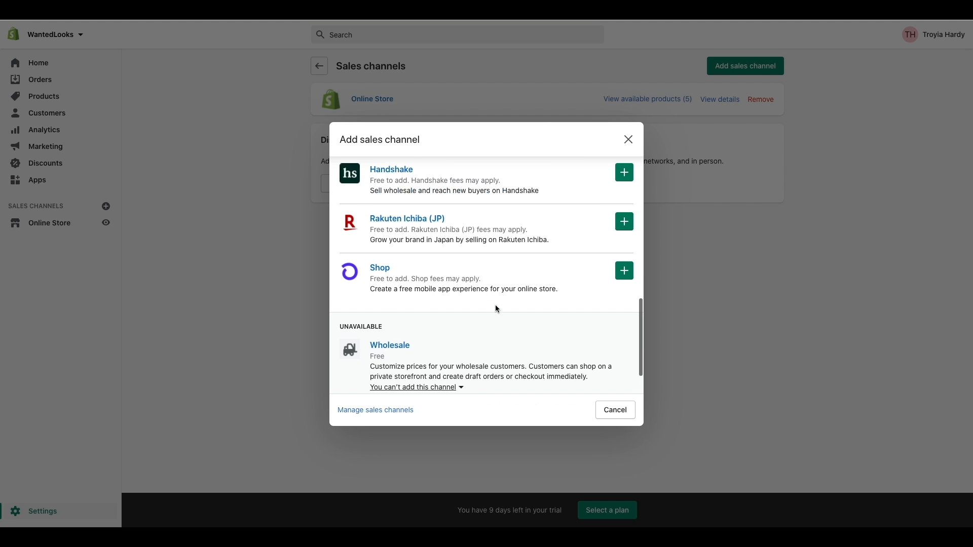
pyautogui.click(628, 140)
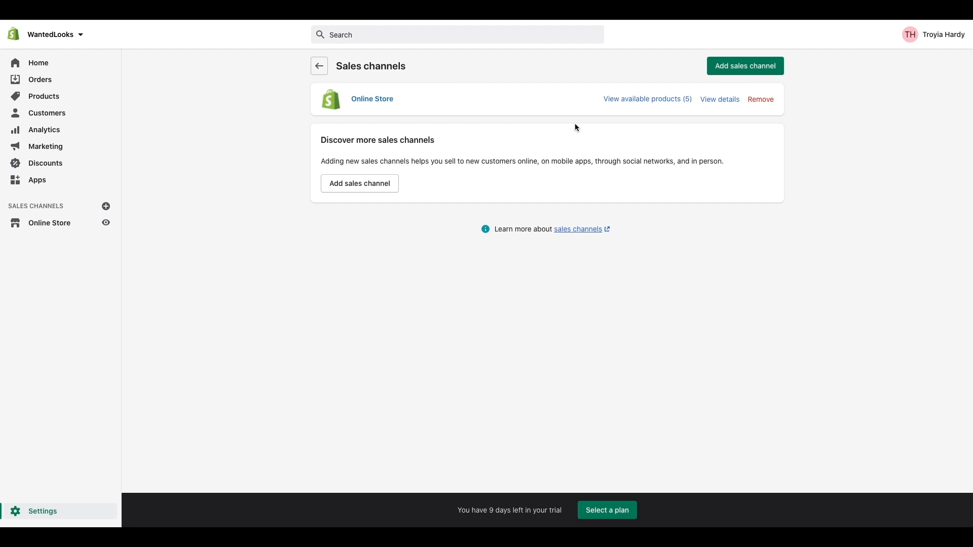
pyautogui.click(317, 67)
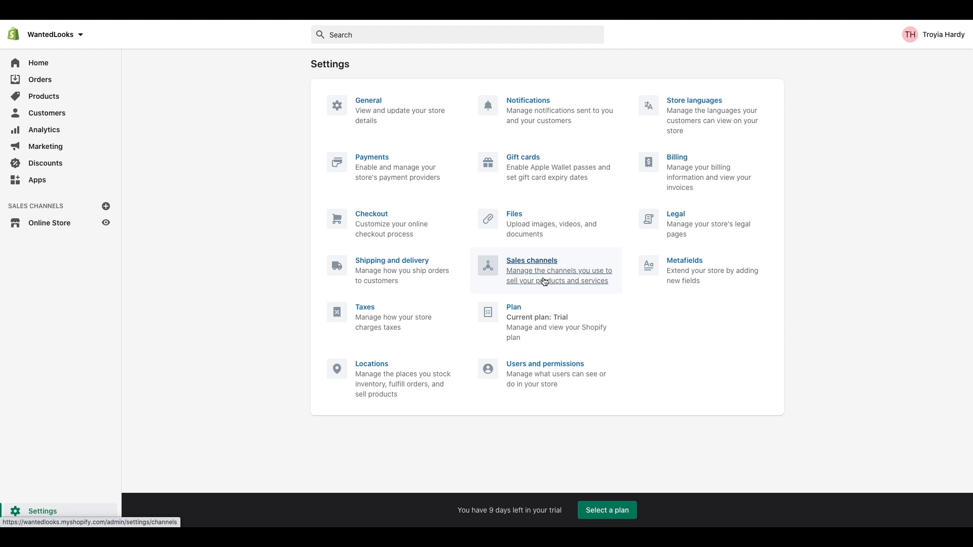
# View the Billing settings and the credit card form for adding a payment method, leaving the form empty
pyautogui.click(679, 168)
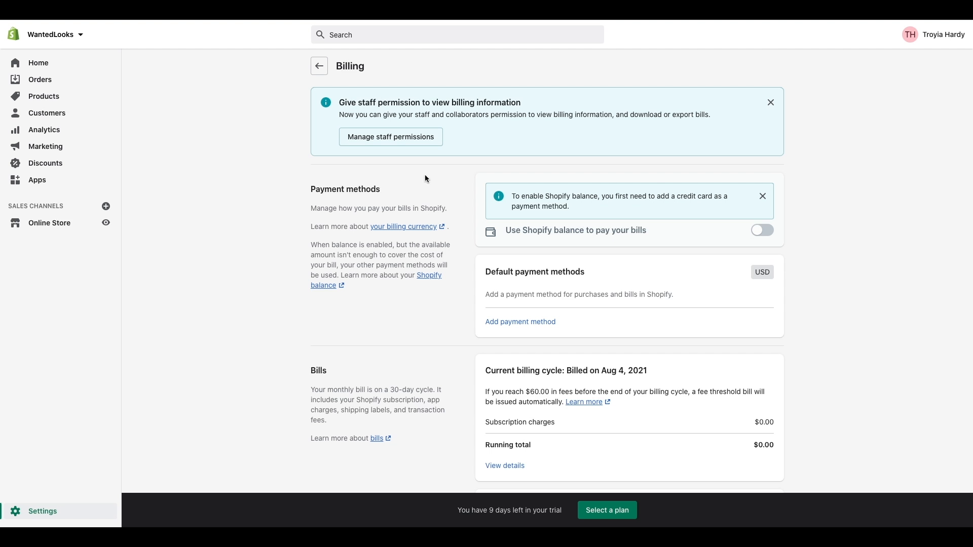
pyautogui.scroll(-2, 376, 193)
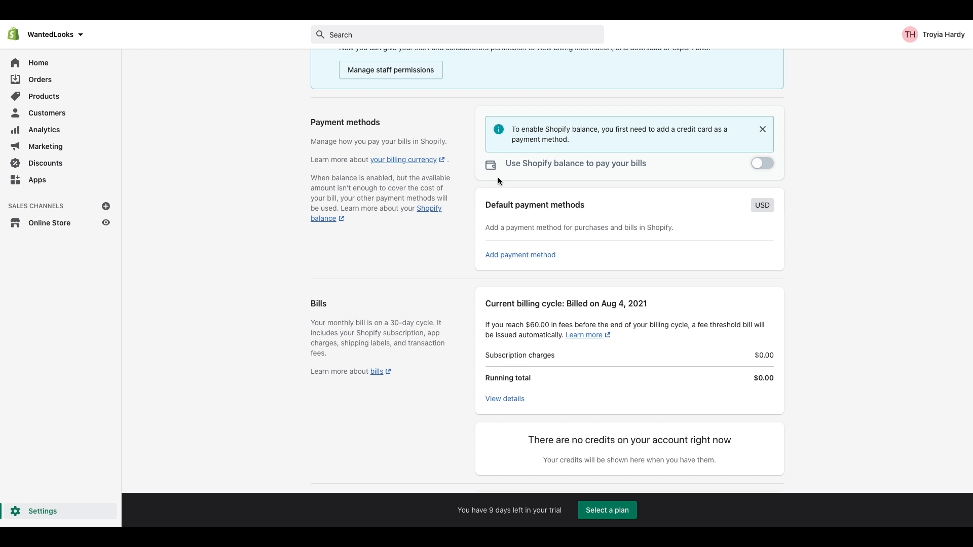
pyautogui.scroll(-1, 501, 226)
pyautogui.click(503, 235)
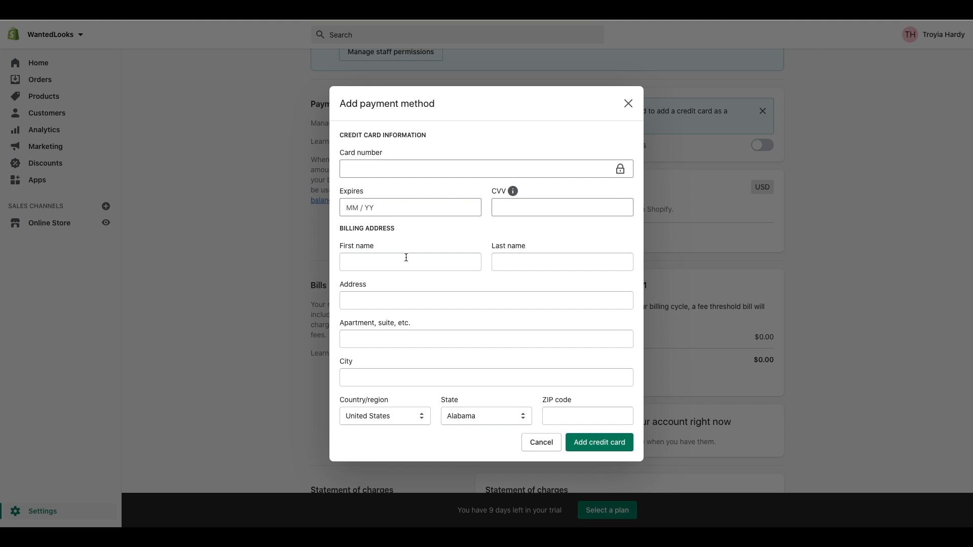
pyautogui.click(628, 104)
# Read the Bills description of the billing cycle and included charges, and go back to the Settings overview
pyautogui.scroll(-2, 456, 197)
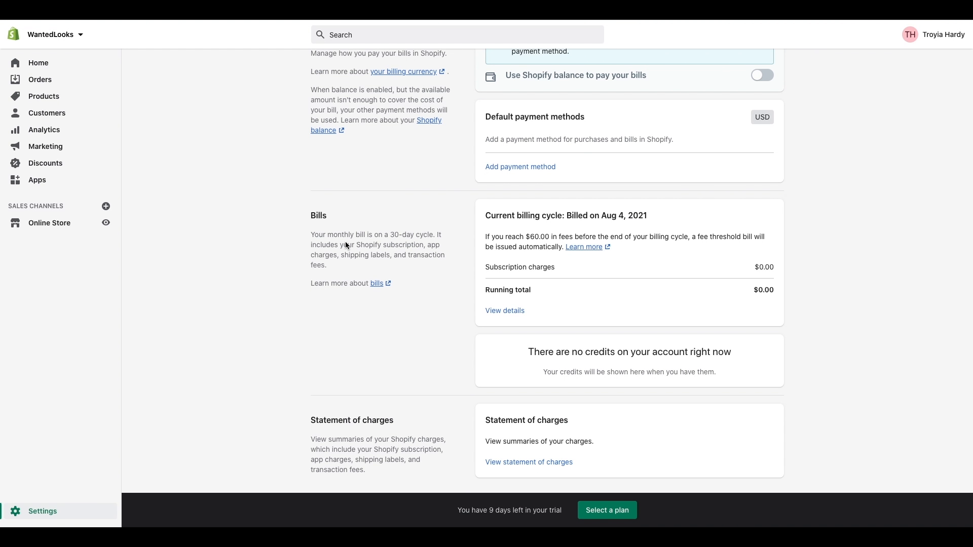
pyautogui.moveTo(311, 235); pyautogui.dragTo(416, 237)
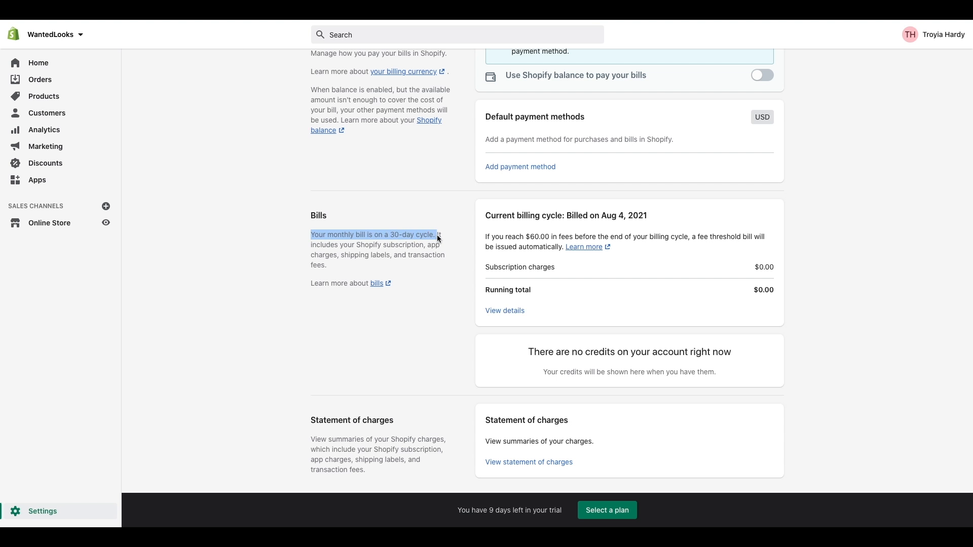
pyautogui.click(425, 241)
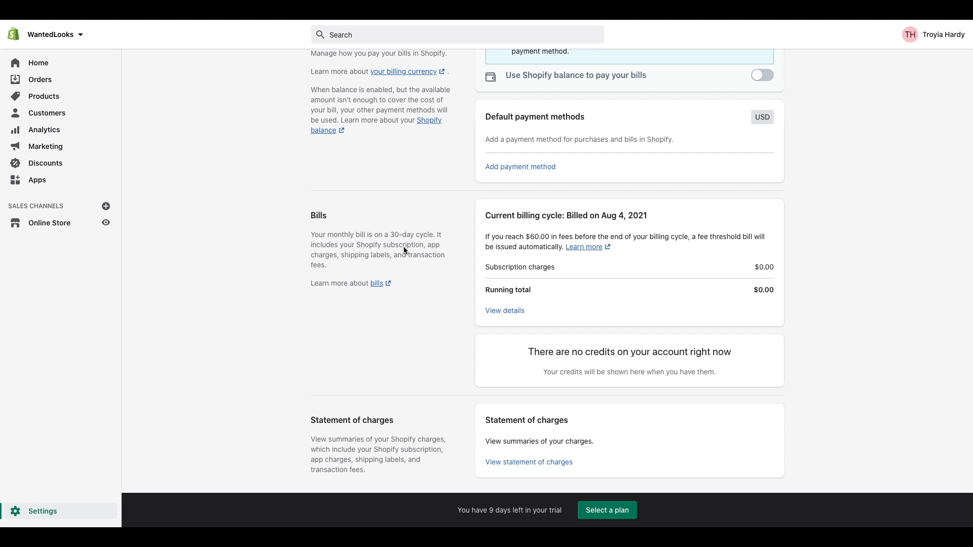
pyautogui.moveTo(357, 244); pyautogui.dragTo(418, 245)
pyautogui.click(358, 251)
pyautogui.moveTo(345, 256); pyautogui.dragTo(389, 255)
pyautogui.click(418, 253)
pyautogui.scroll(3, 707, 376)
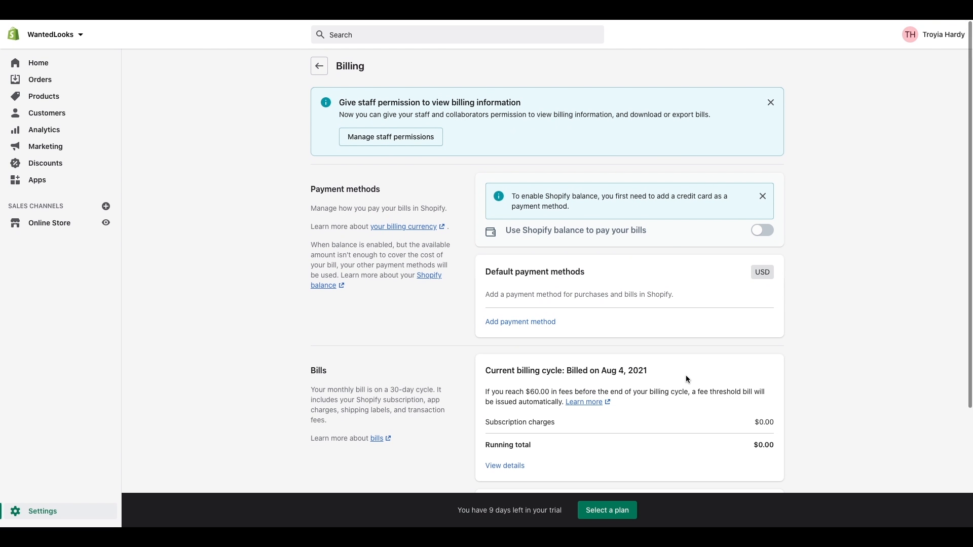
pyautogui.scroll(-1, 268, 160)
pyautogui.scroll(1, 265, 160)
pyautogui.click(319, 68)
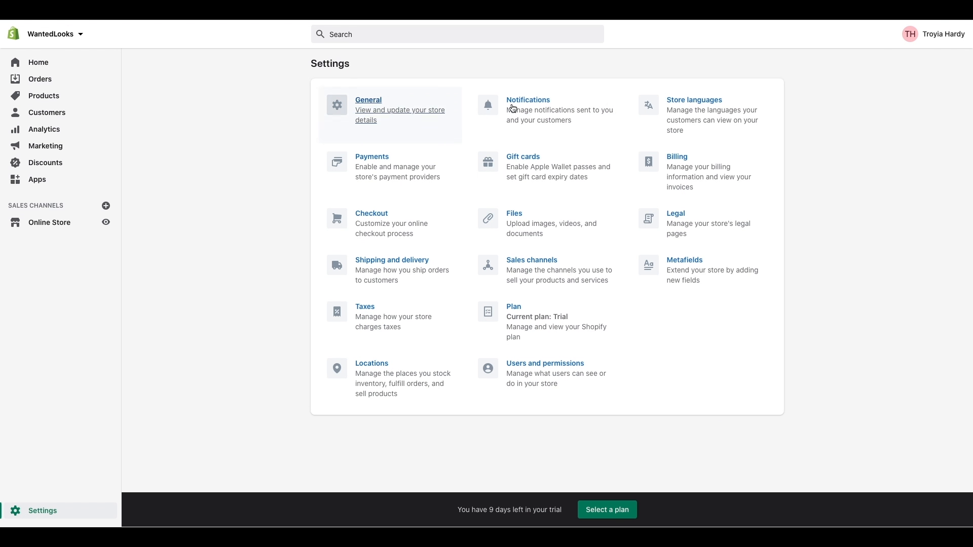
# Look over the refund, privacy, terms of service and shipping policy editors in the Legal settings
pyautogui.click(681, 217)
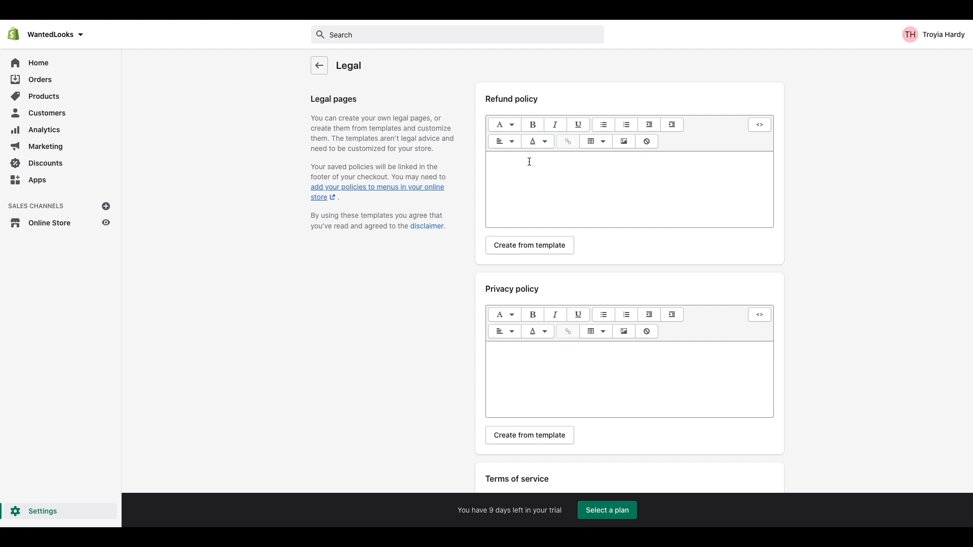
pyautogui.click(492, 160)
pyautogui.click(451, 162)
pyautogui.scroll(-6, 637, 181)
pyautogui.scroll(7, 637, 181)
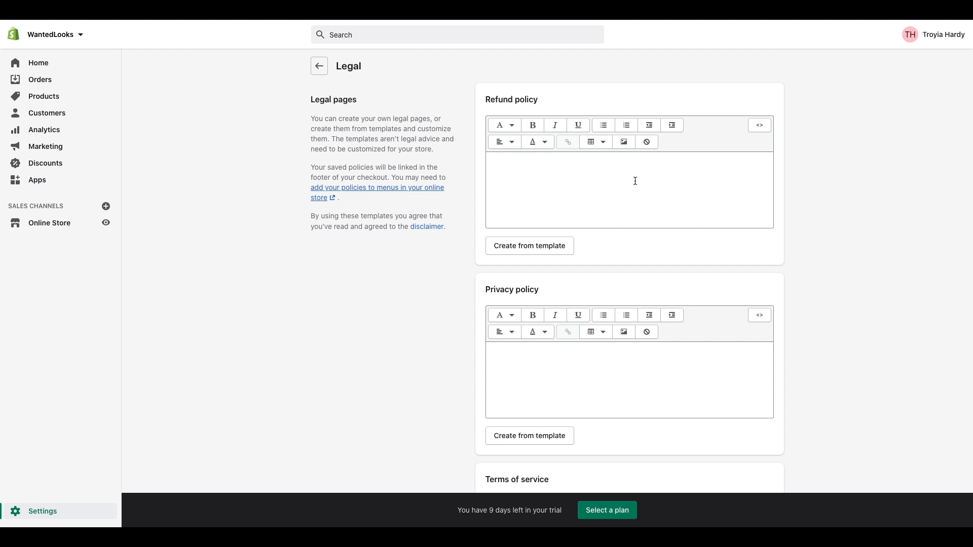
pyautogui.click(635, 181)
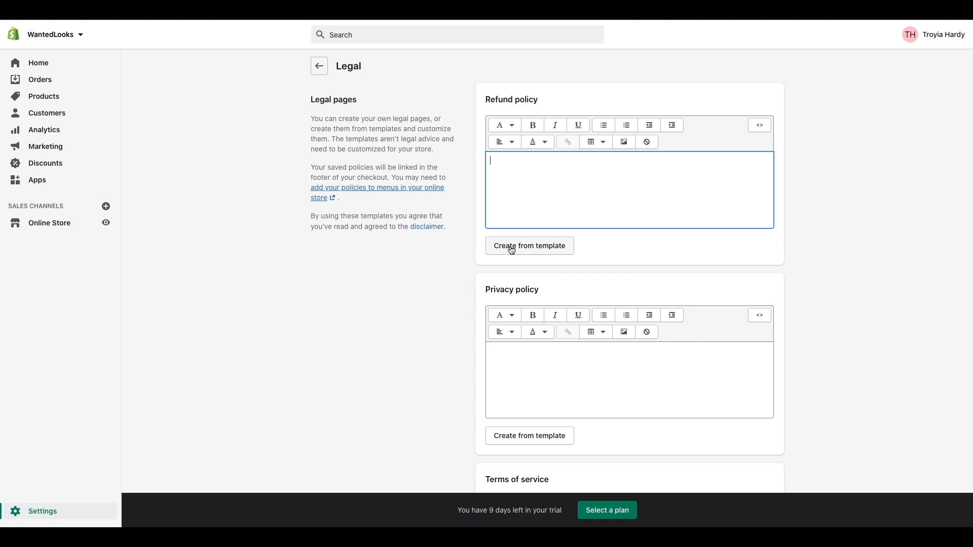
pyautogui.scroll(-8, 518, 255)
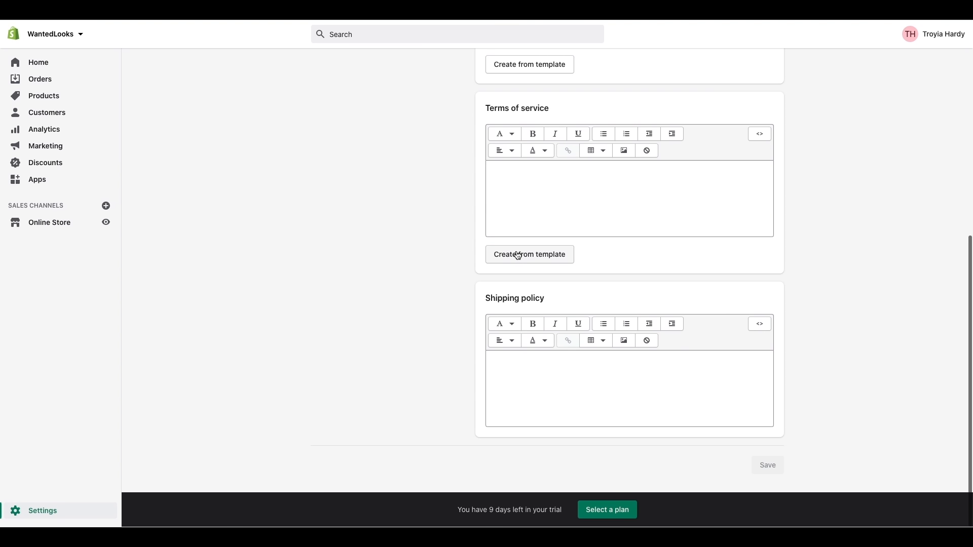
pyautogui.scroll(4, 518, 256)
pyautogui.scroll(5, 518, 255)
# Create the refund policy from the template and read through the generated text
pyautogui.click(519, 246)
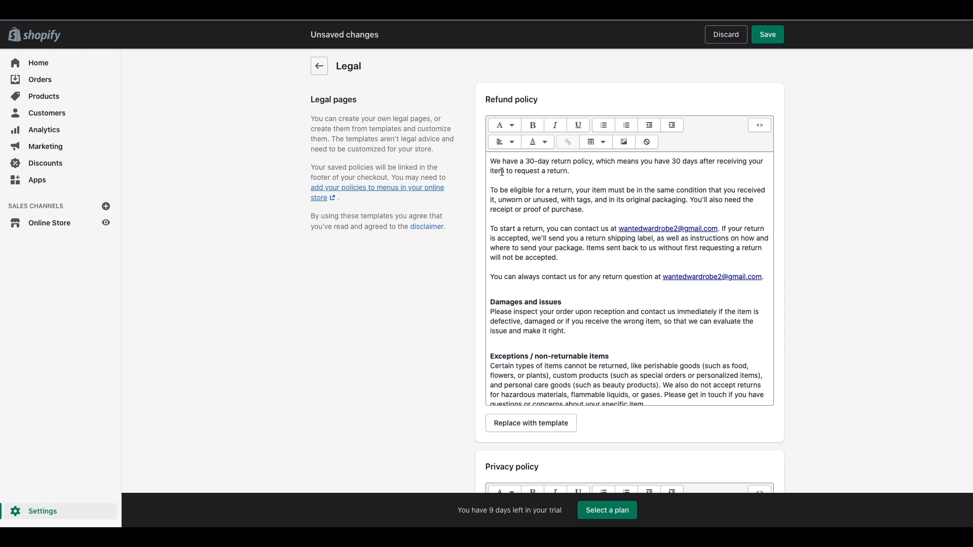
pyautogui.click(575, 171)
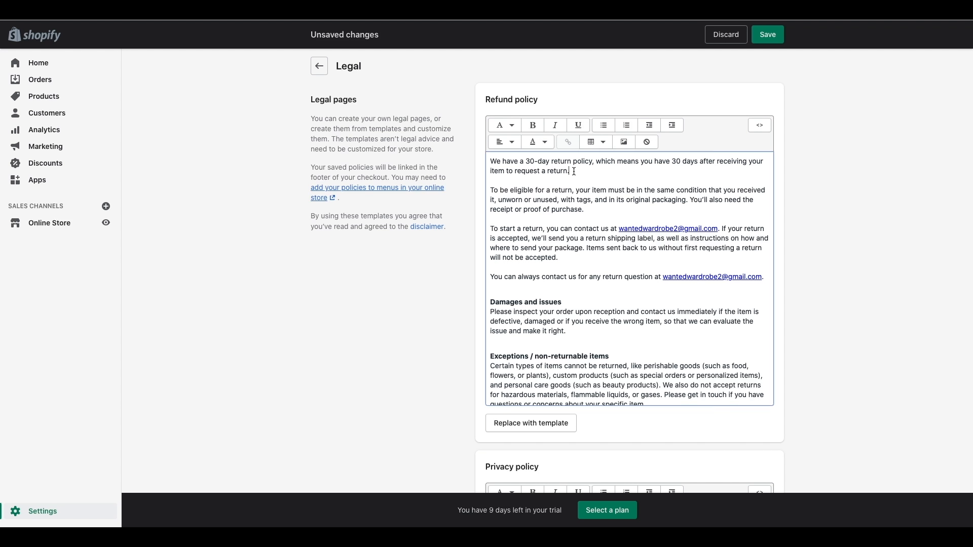
pyautogui.scroll(-2, 671, 255)
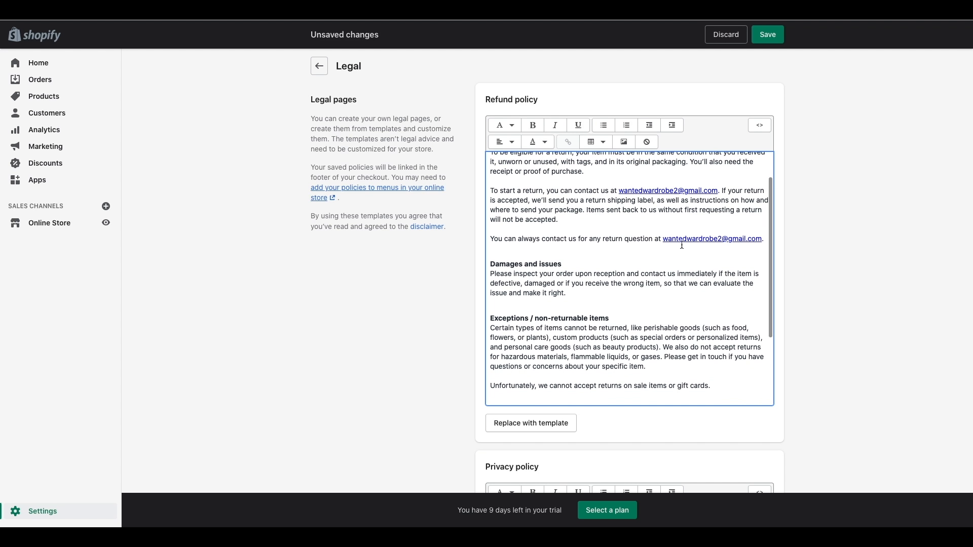
pyautogui.scroll(-10, 645, 196)
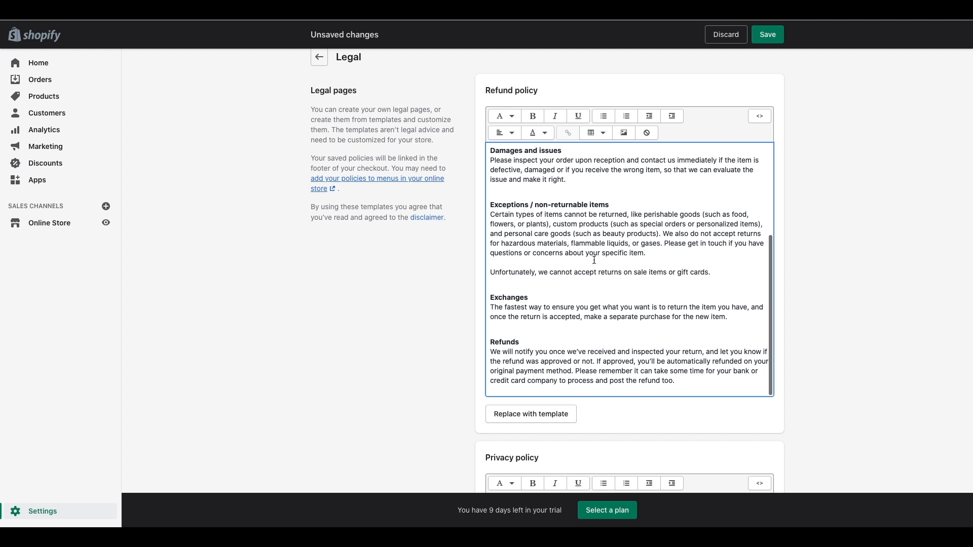
pyautogui.scroll(6, 593, 261)
pyautogui.scroll(4, 568, 212)
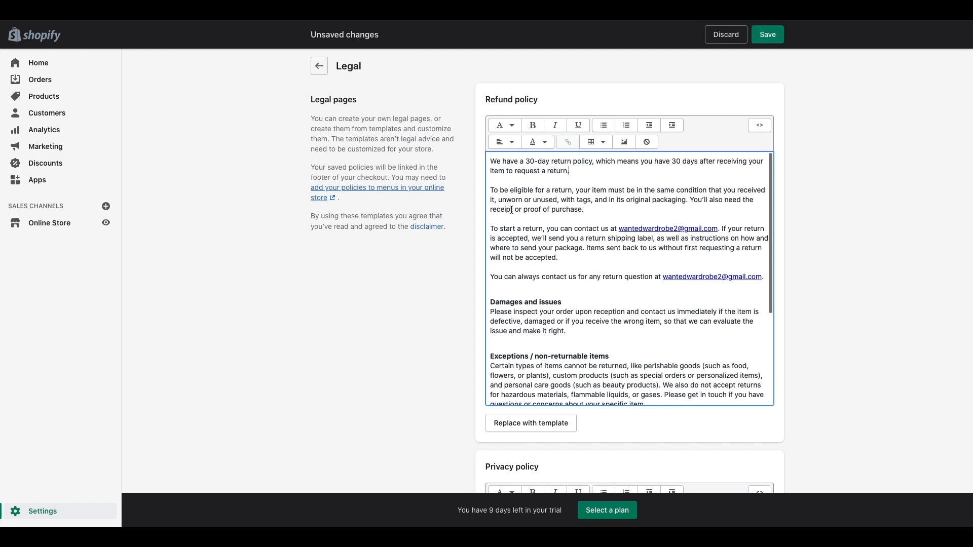
# Change the refund policy's opening sentence to a 10-day return policy with 10 days to request a return
pyautogui.moveTo(534, 159); pyautogui.dragTo(529, 160)
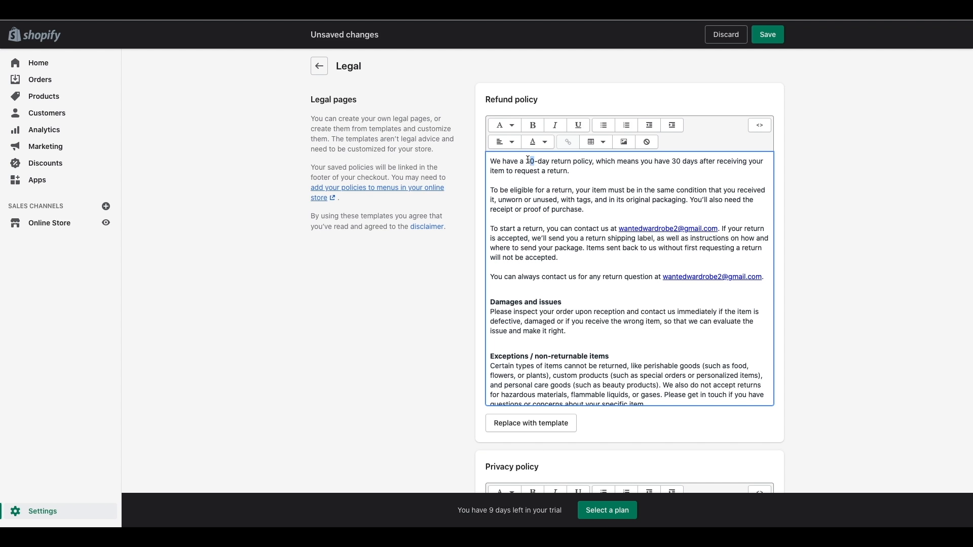
pyautogui.press('BackSpace')
pyautogui.press('BackSpace')
pyautogui.write('10')
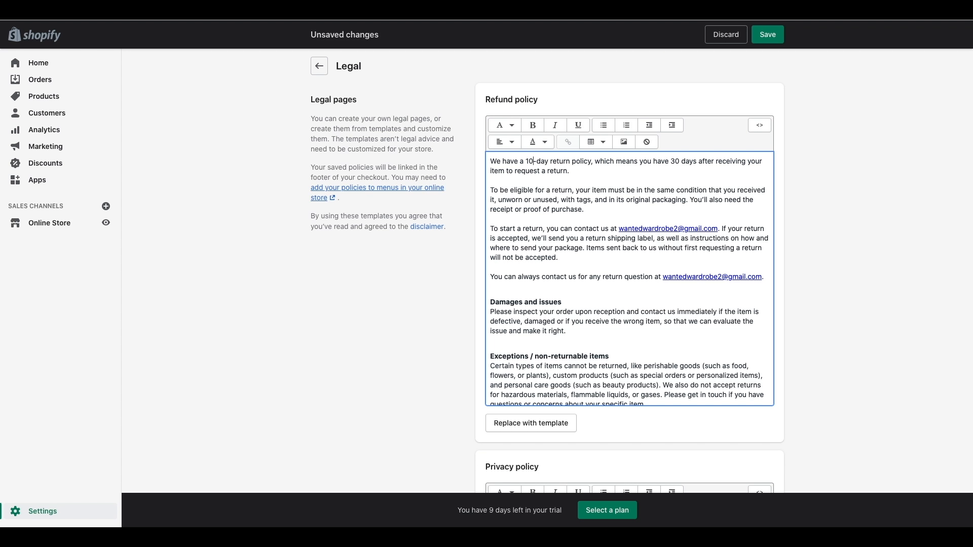
pyautogui.click(580, 170)
pyautogui.click(674, 162)
pyautogui.press('BackSpace')
pyautogui.write('1')
# Review the refund policy's sections on damages and issues, non-returnable items, exchanges and refunds
pyautogui.scroll(-5, 591, 212)
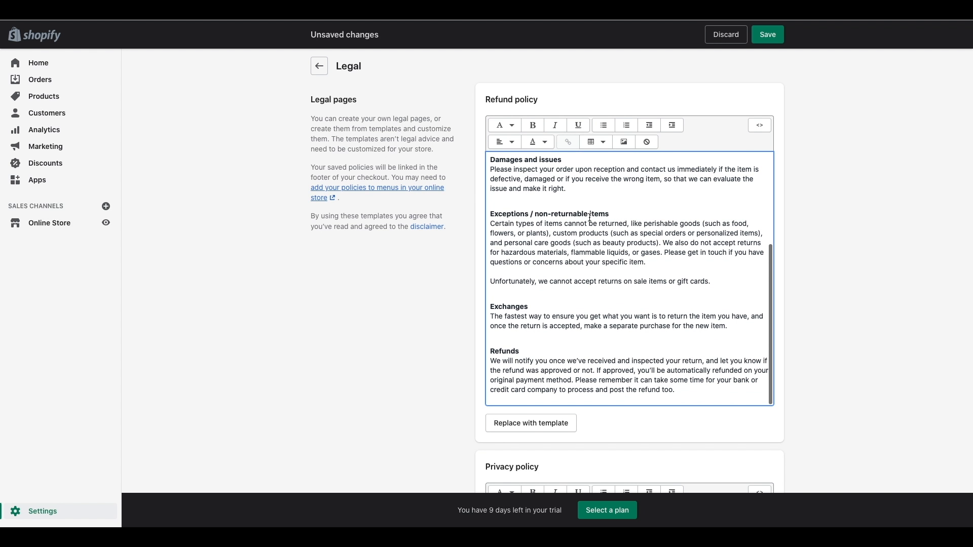
pyautogui.moveTo(575, 195); pyautogui.dragTo(495, 161)
pyautogui.scroll(1, 533, 183)
pyautogui.click(533, 183)
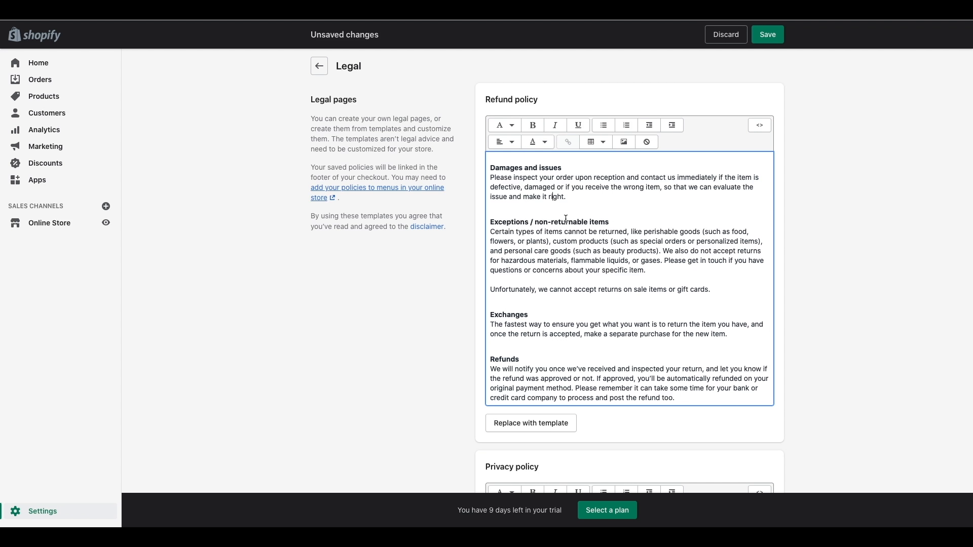
pyautogui.click(552, 222)
pyautogui.scroll(-1, 551, 222)
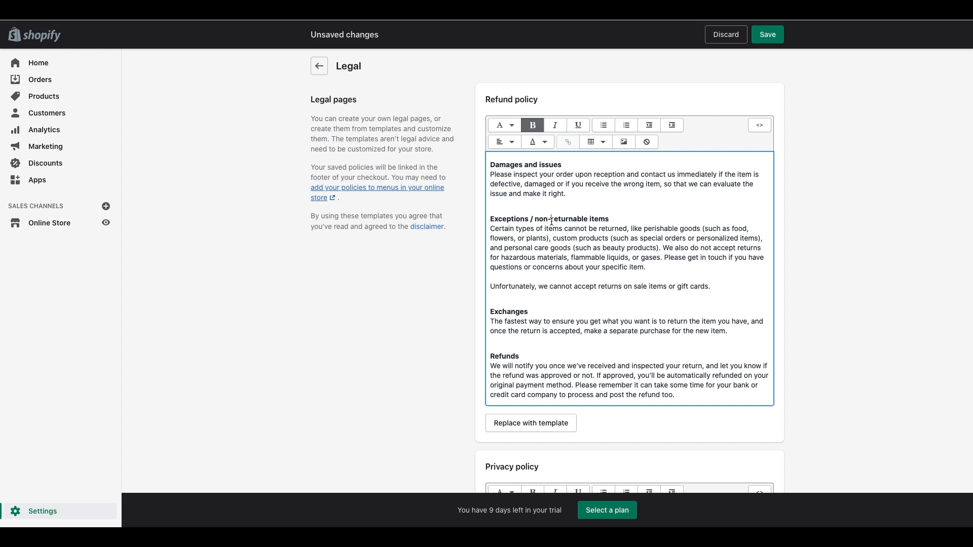
pyautogui.scroll(-1, 551, 221)
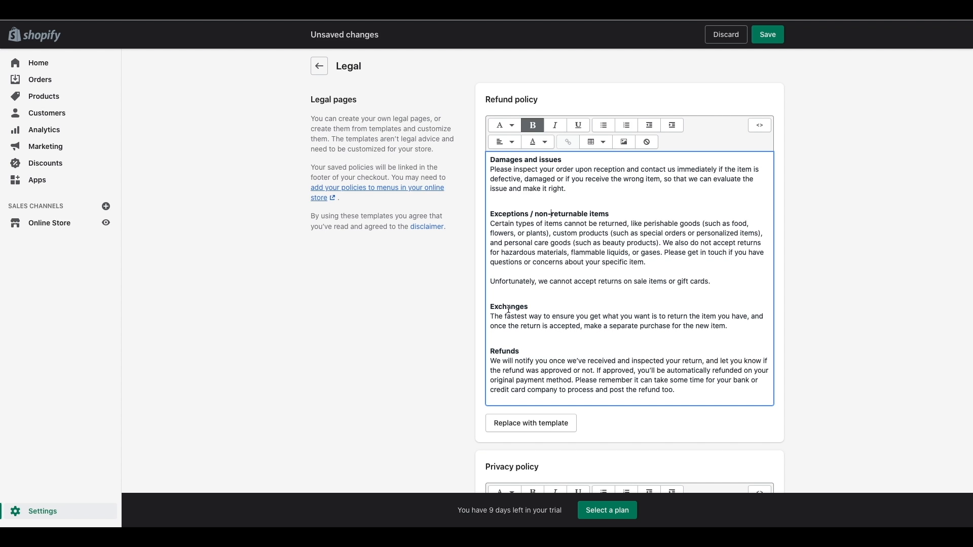
# Create the store's privacy policy from the template
pyautogui.scroll(-1, 509, 309)
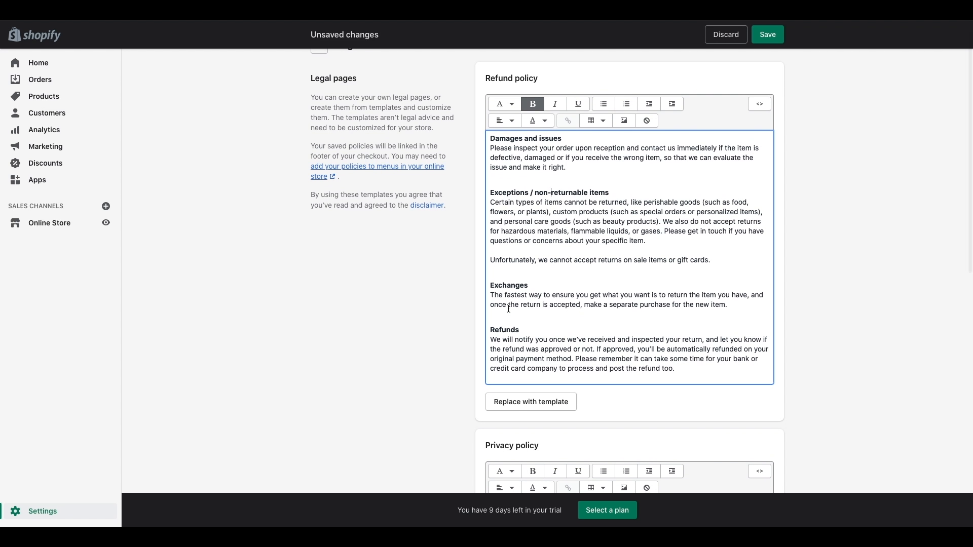
pyautogui.scroll(-1, 508, 309)
pyautogui.scroll(4, 508, 308)
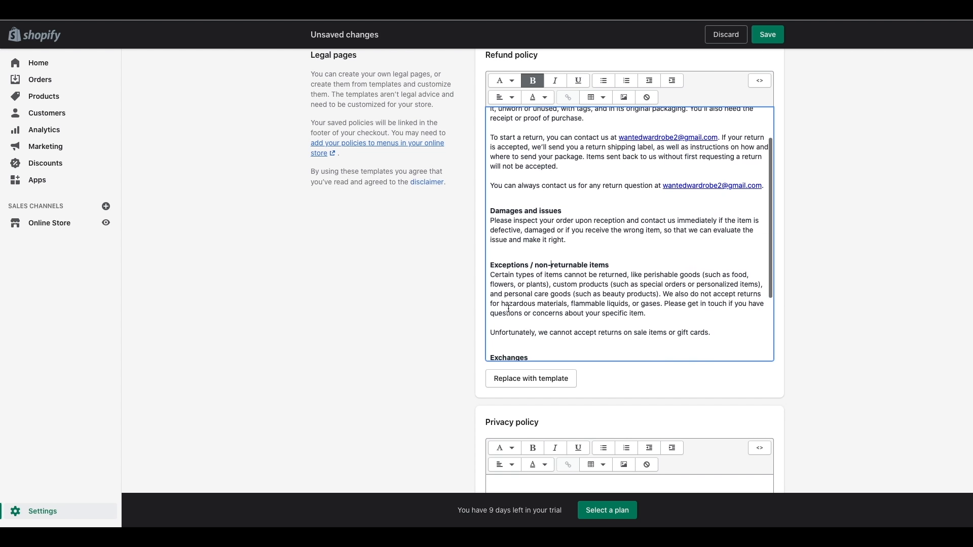
pyautogui.scroll(-5, 509, 308)
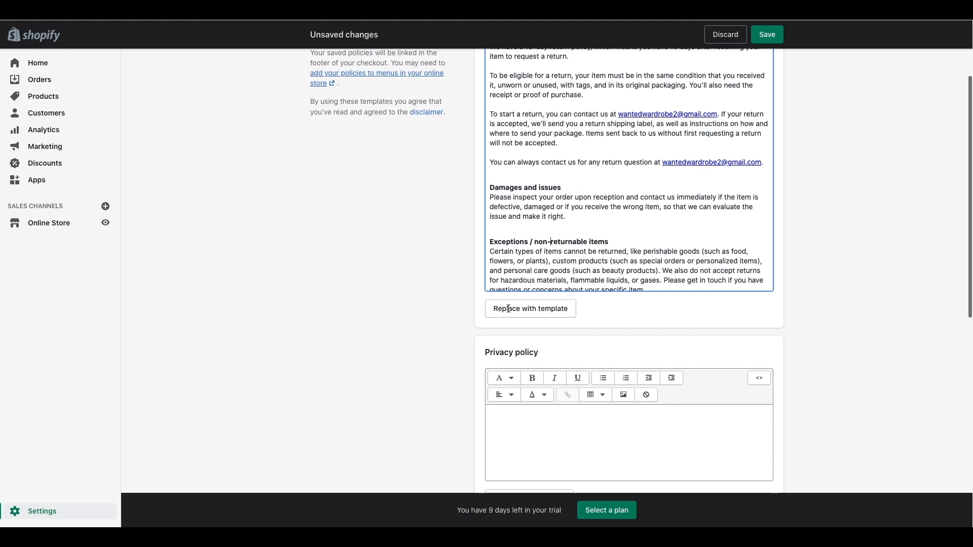
pyautogui.click(524, 300)
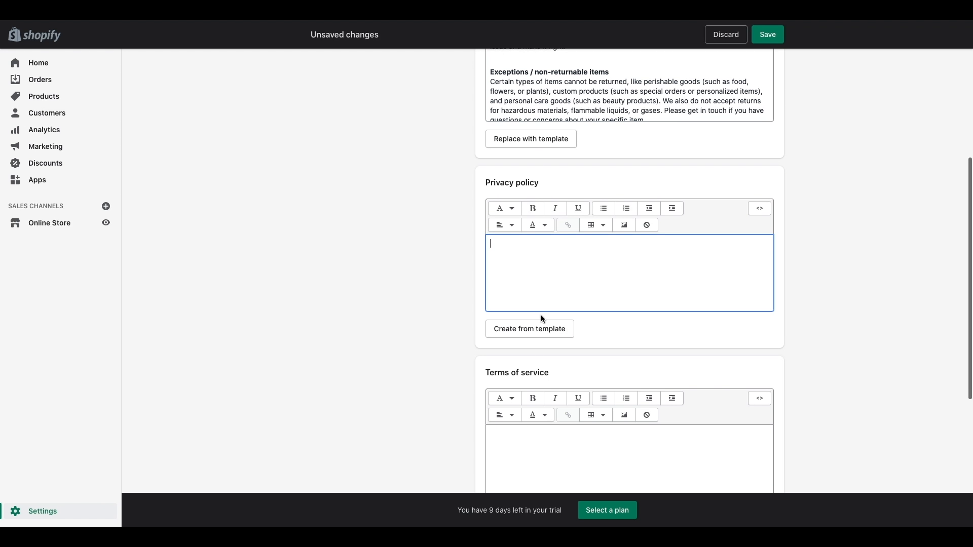
pyautogui.click(519, 332)
# Read through the generated privacy policy, including its bracketed placeholders and the sections on collecting, sharing and selling personal information
pyautogui.scroll(-10, 517, 327)
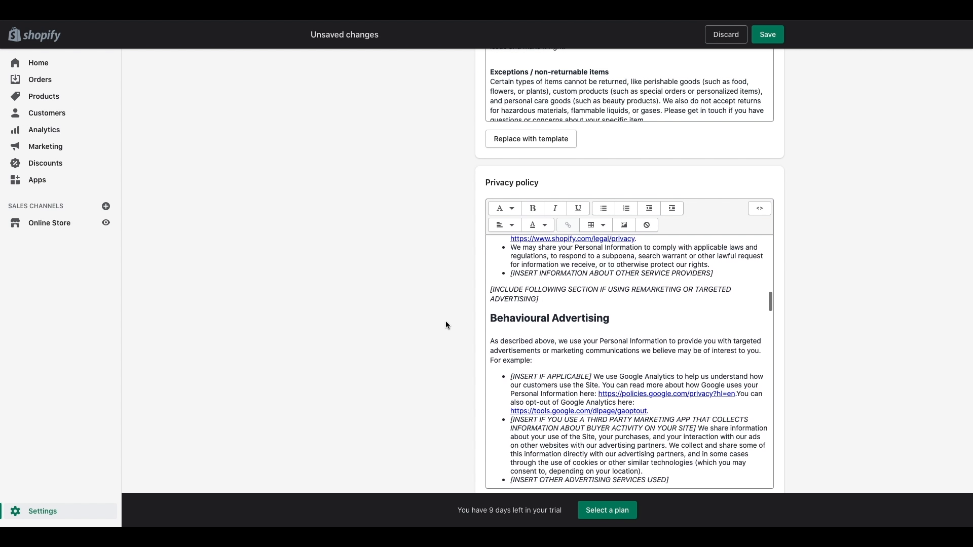
pyautogui.scroll(-3, 445, 324)
pyautogui.scroll(-15, 574, 337)
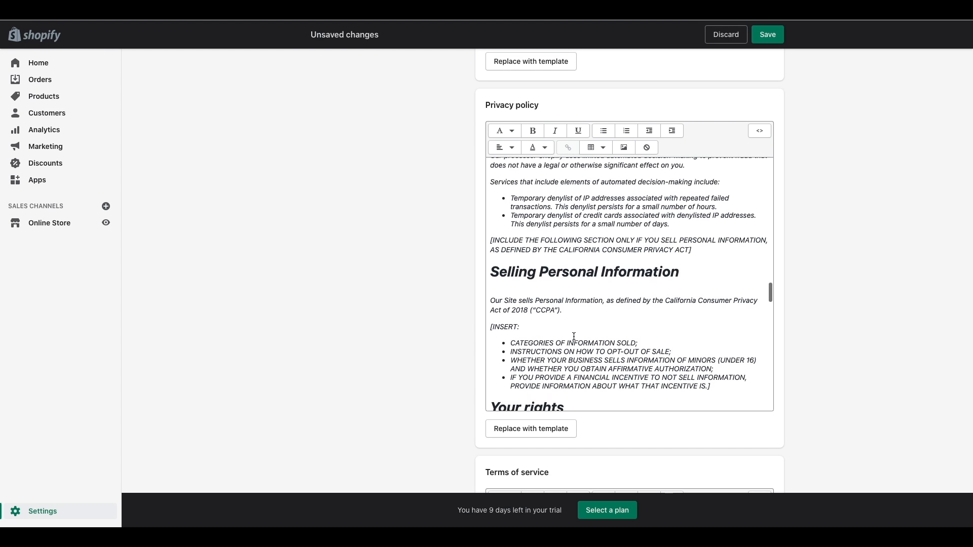
pyautogui.scroll(-2, 575, 337)
pyautogui.scroll(10, 575, 337)
pyautogui.scroll(12, 574, 337)
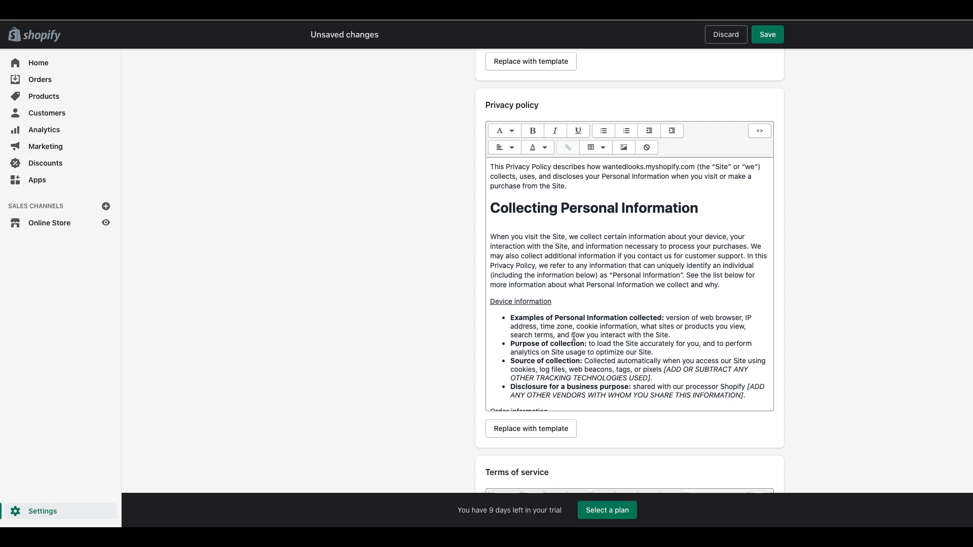
pyautogui.scroll(-8, 574, 337)
# Create the terms of service from the template and read through the generated sections to the end
pyautogui.scroll(-5, 431, 355)
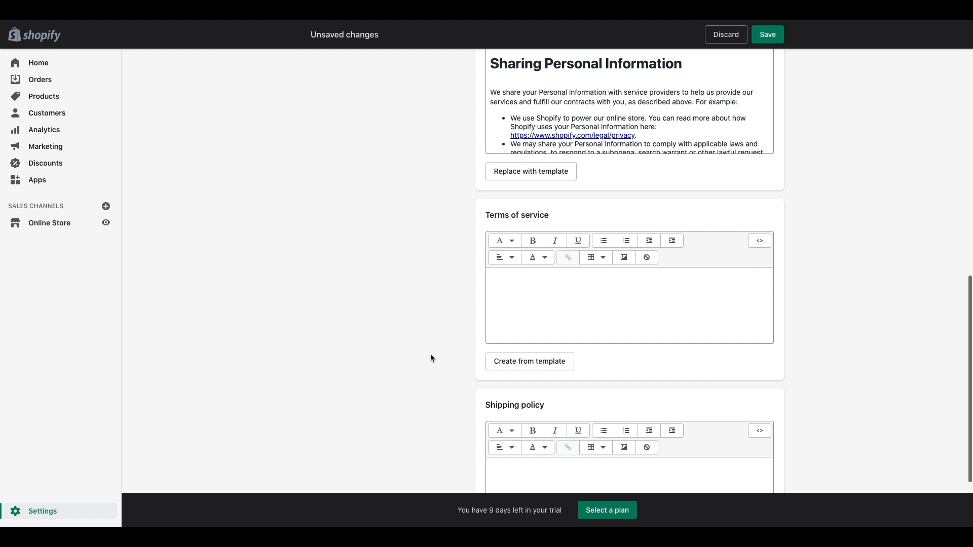
pyautogui.click(567, 362)
pyautogui.scroll(-2, 536, 349)
pyautogui.scroll(-3, 536, 350)
pyautogui.scroll(-4, 472, 349)
pyautogui.scroll(2, 583, 302)
pyautogui.scroll(1, 841, 341)
pyautogui.scroll(-3, 684, 318)
pyautogui.scroll(-10, 684, 318)
pyautogui.scroll(-8, 684, 318)
pyautogui.scroll(-15, 684, 318)
pyautogui.scroll(-15, 684, 318)
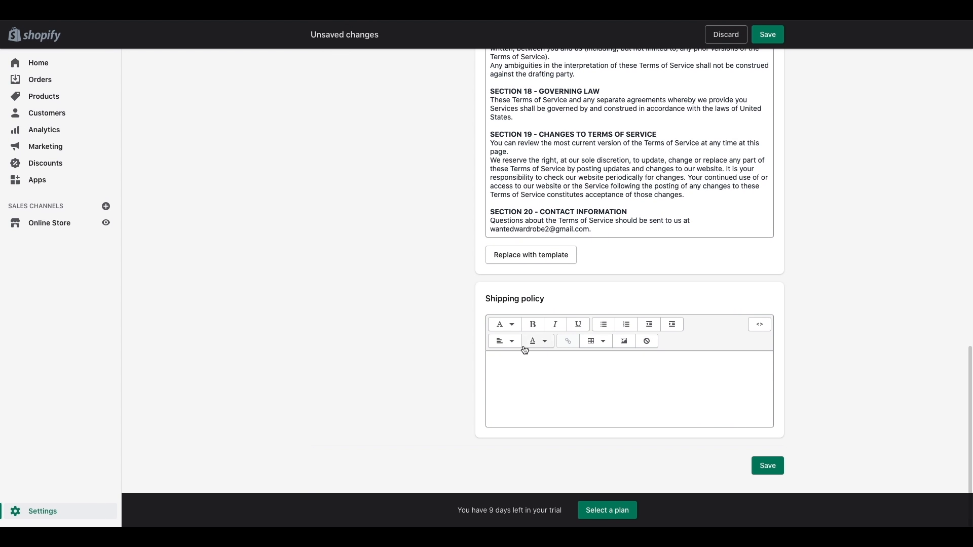
# Look at the shipping policy editor and return from the Legal settings to the settings overview
pyautogui.click(520, 370)
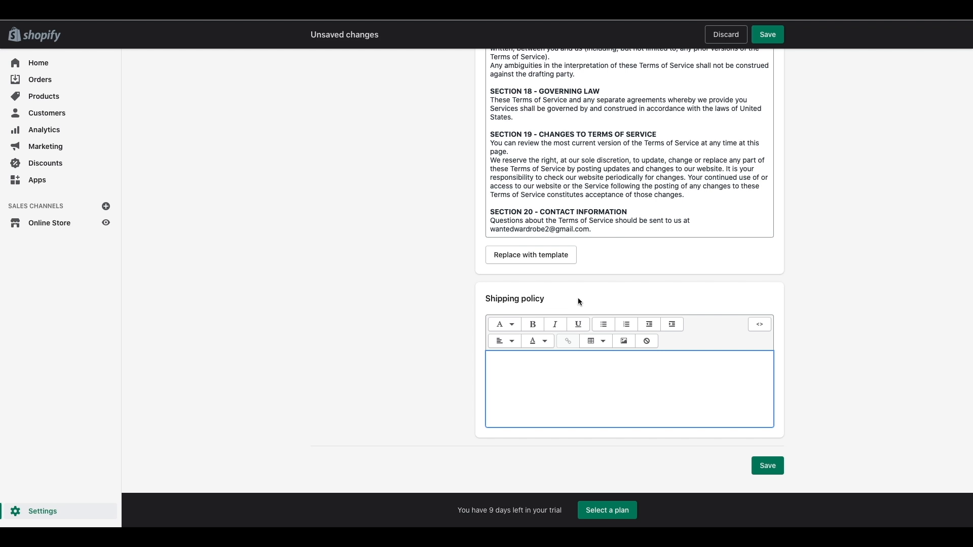
pyautogui.click(430, 297)
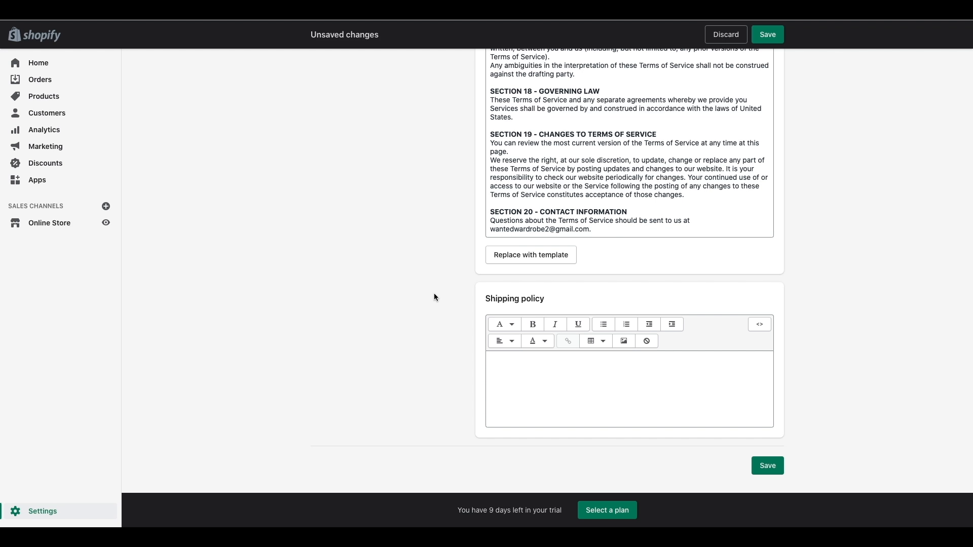
pyautogui.scroll(20, 433, 292)
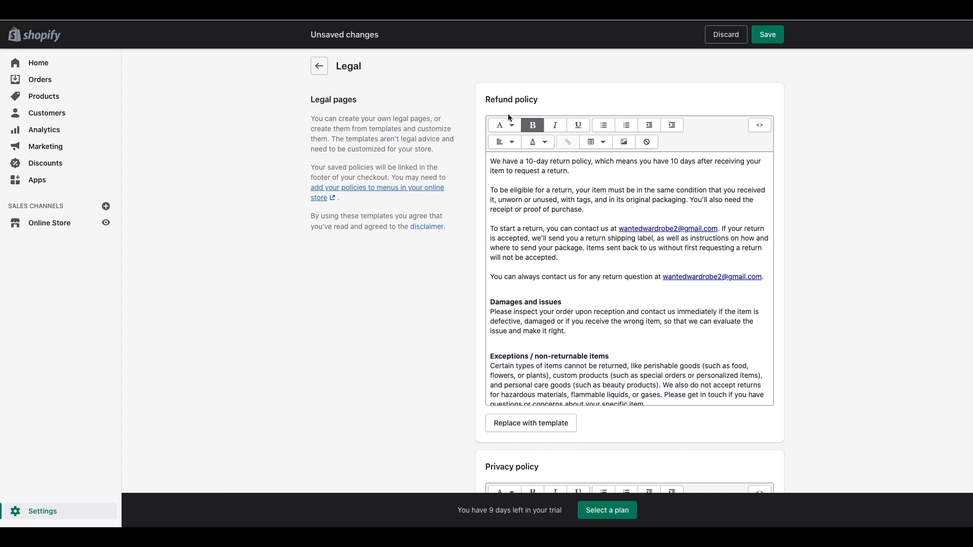
pyautogui.click(319, 72)
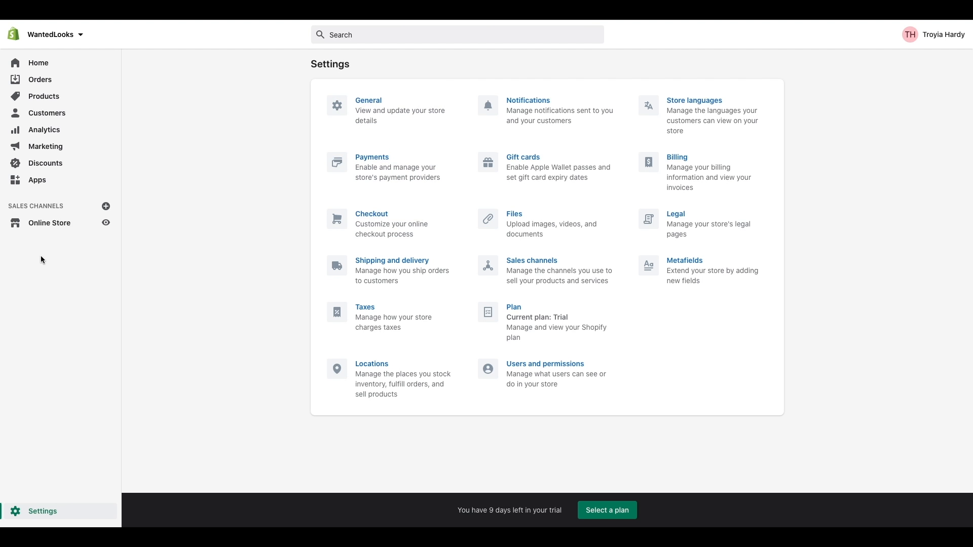
# Open the Online Store preferences and look at the homepage title and meta description fields
pyautogui.click(35, 223)
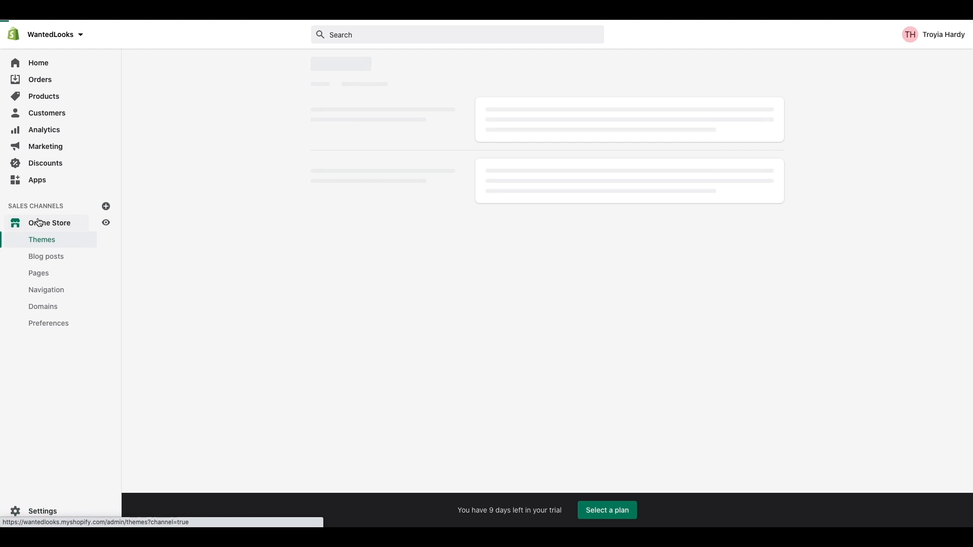
pyautogui.click(45, 326)
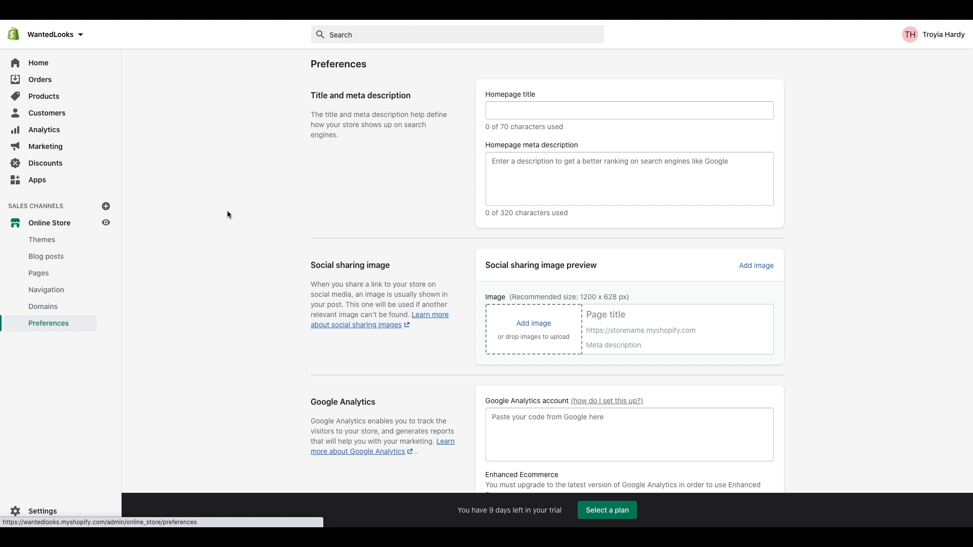
pyautogui.click(520, 103)
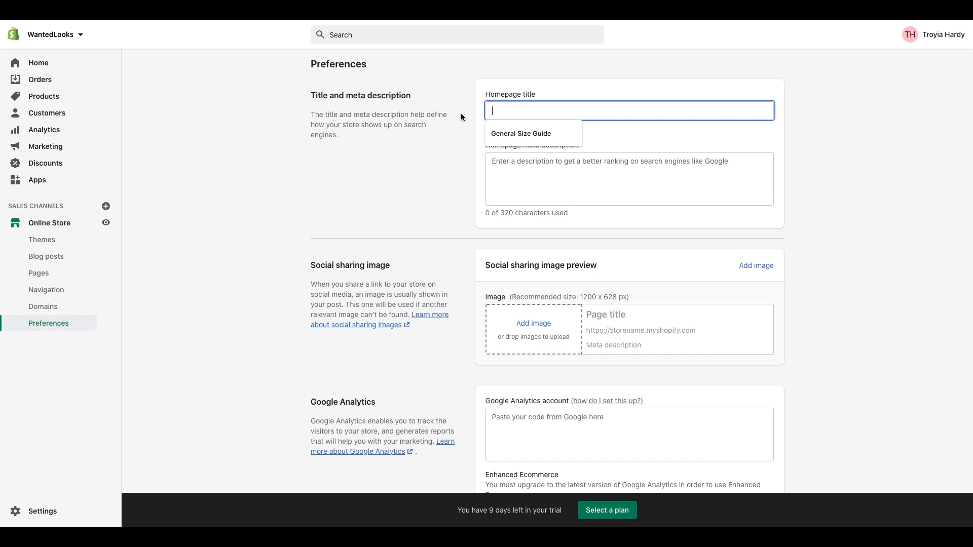
pyautogui.click(461, 117)
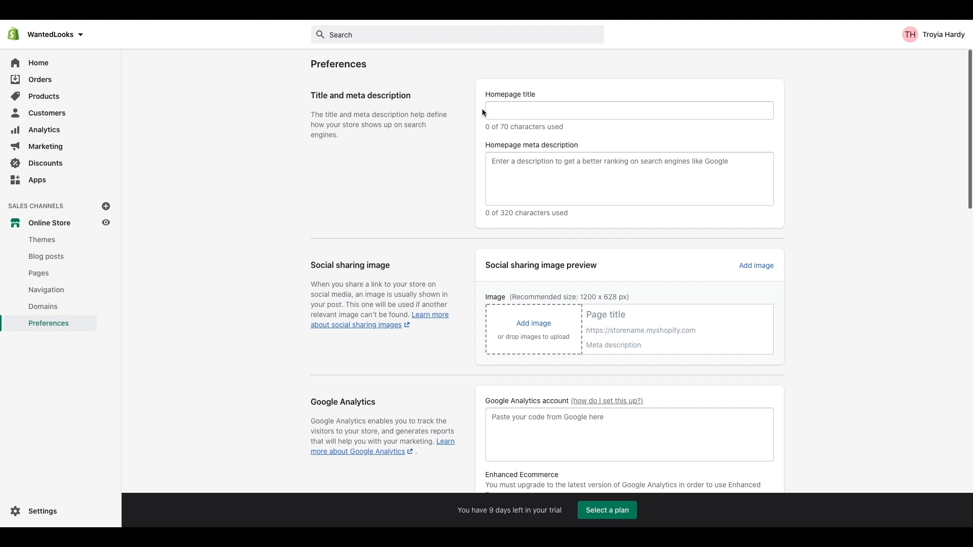
pyautogui.click(532, 179)
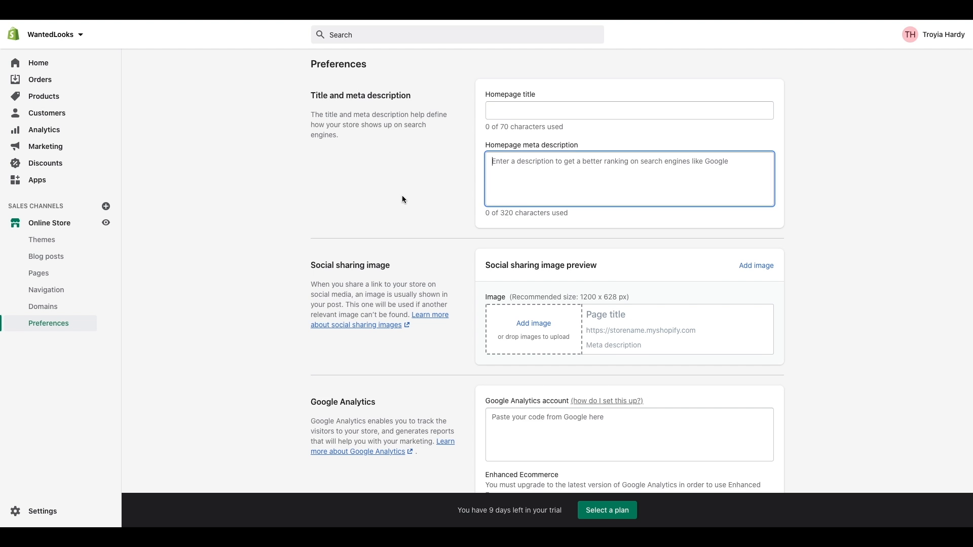
# Review the social sharing image, Google Analytics and Facebook Pixel sections of the Online Store preferences
pyautogui.scroll(-2, 402, 196)
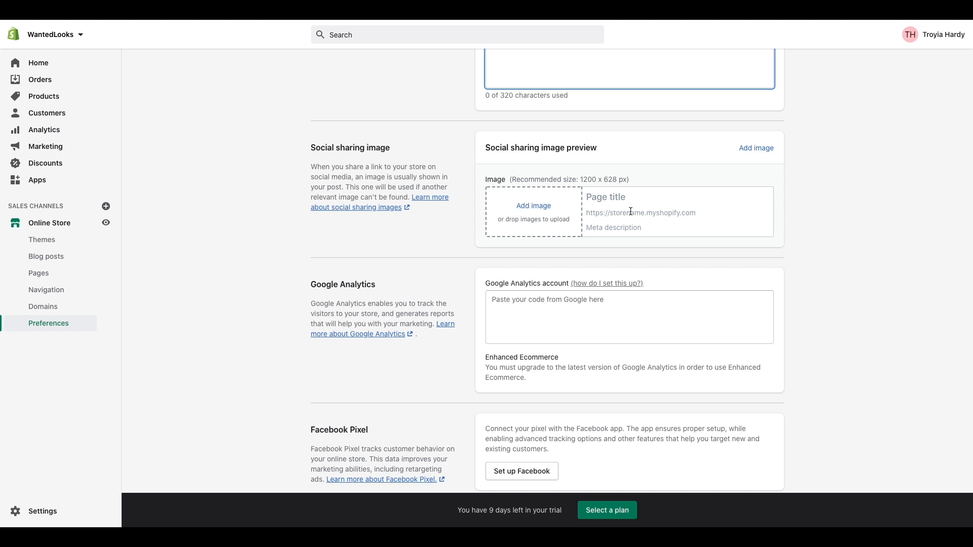
pyautogui.scroll(-2, 418, 218)
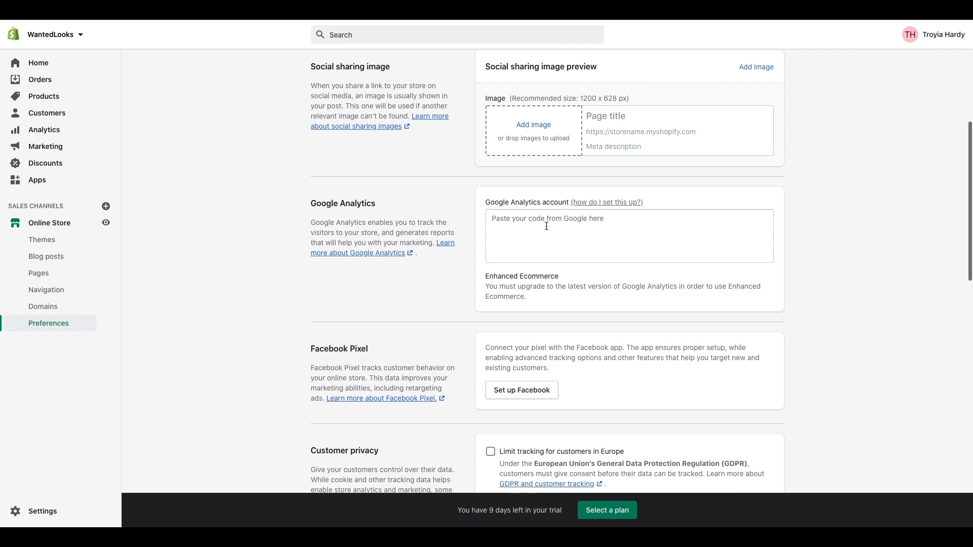
pyautogui.tripleClick(324, 204)
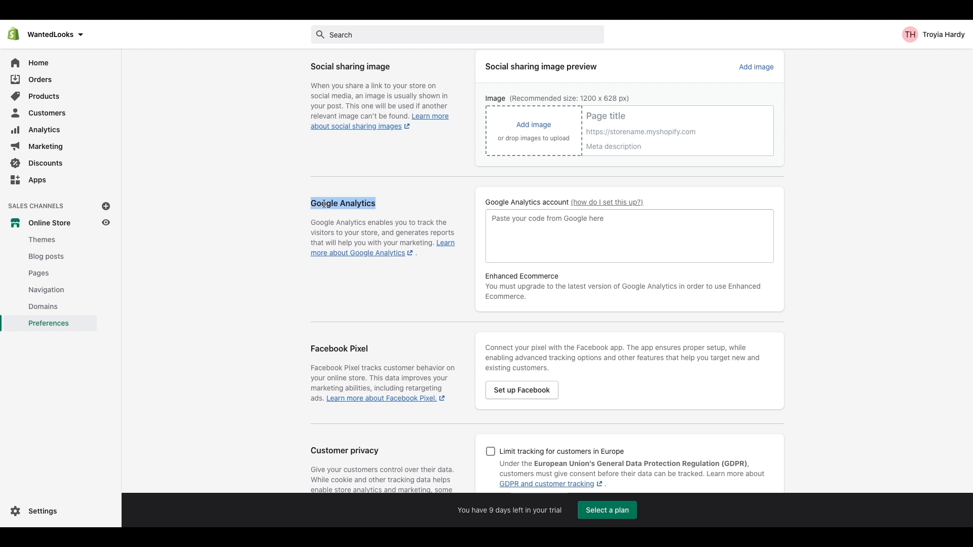
pyautogui.click(515, 229)
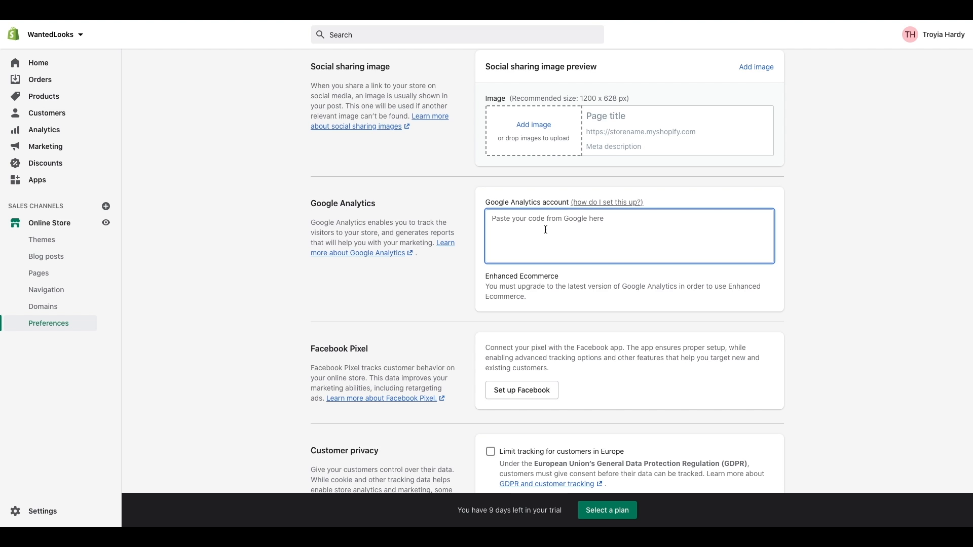
pyautogui.scroll(-3, 414, 225)
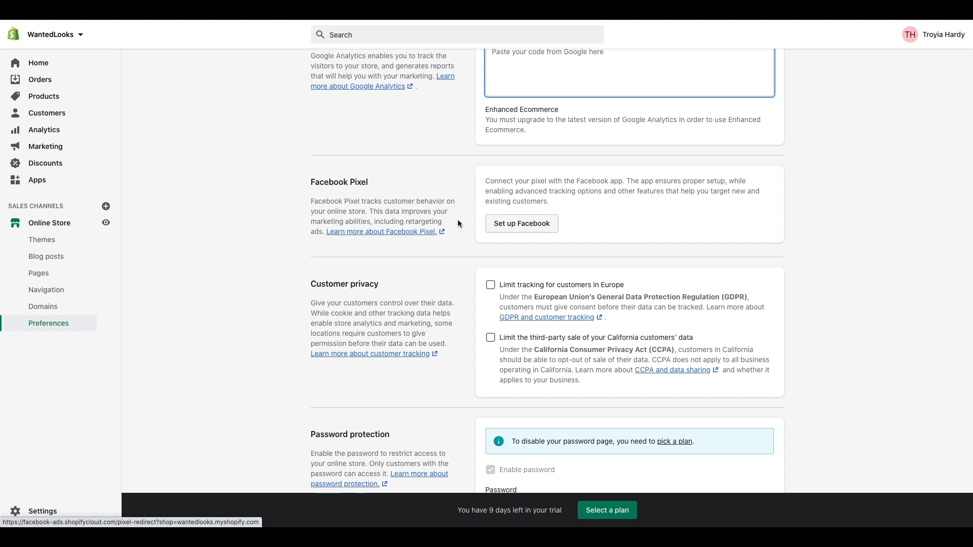
# Review the customer privacy, password protection, visitor message, spam protection and domain redirection preferences
pyautogui.scroll(-2, 458, 223)
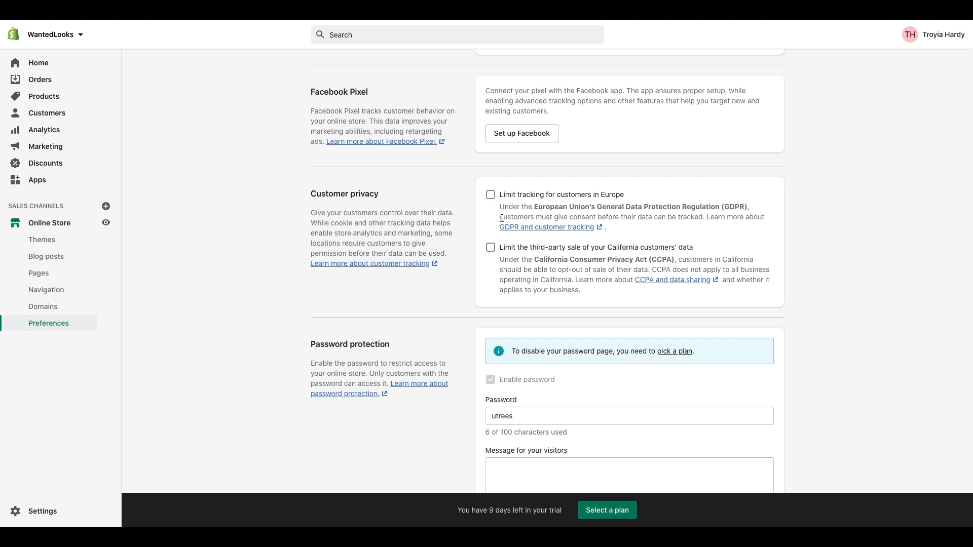
pyautogui.scroll(-2, 289, 254)
pyautogui.scroll(-3, 427, 234)
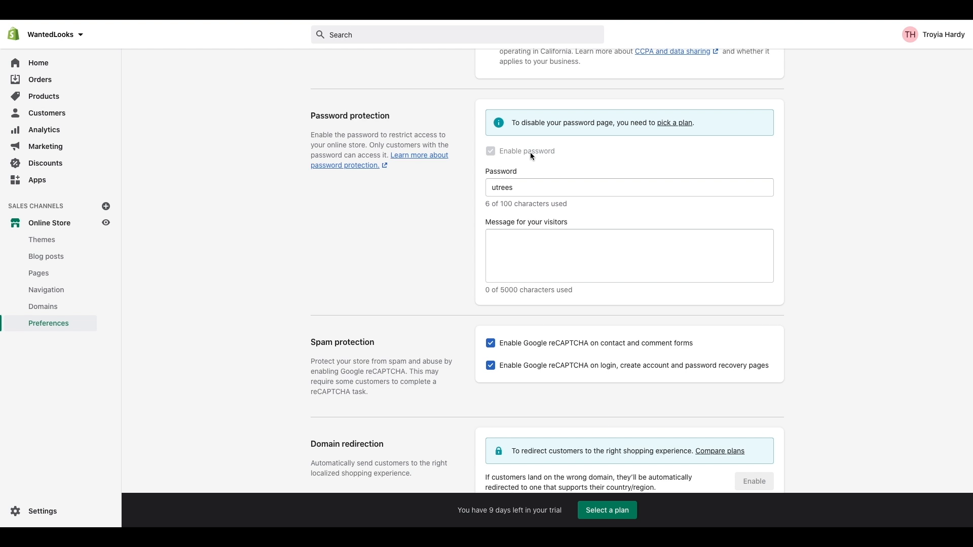
pyautogui.click(440, 192)
pyautogui.click(525, 249)
pyautogui.scroll(-2, 454, 244)
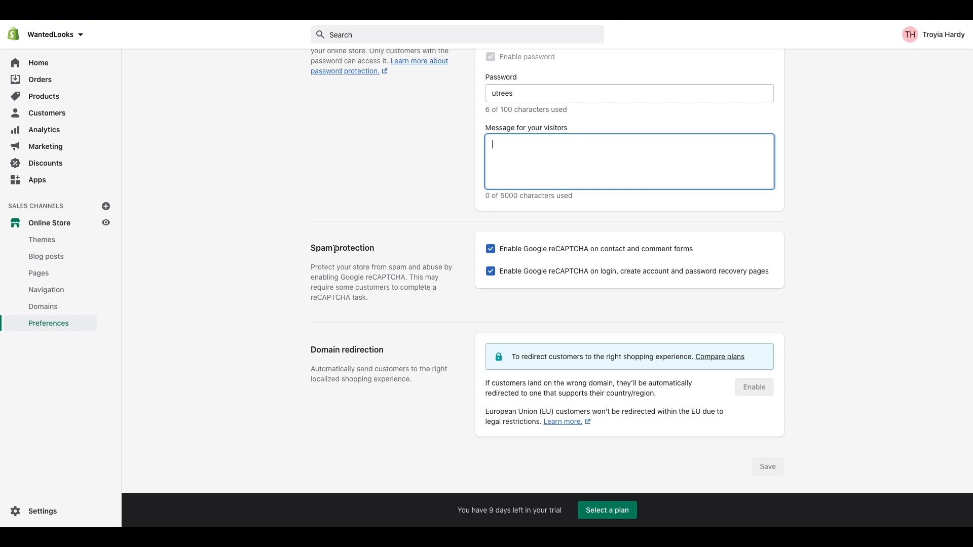
pyautogui.scroll(-1, 355, 263)
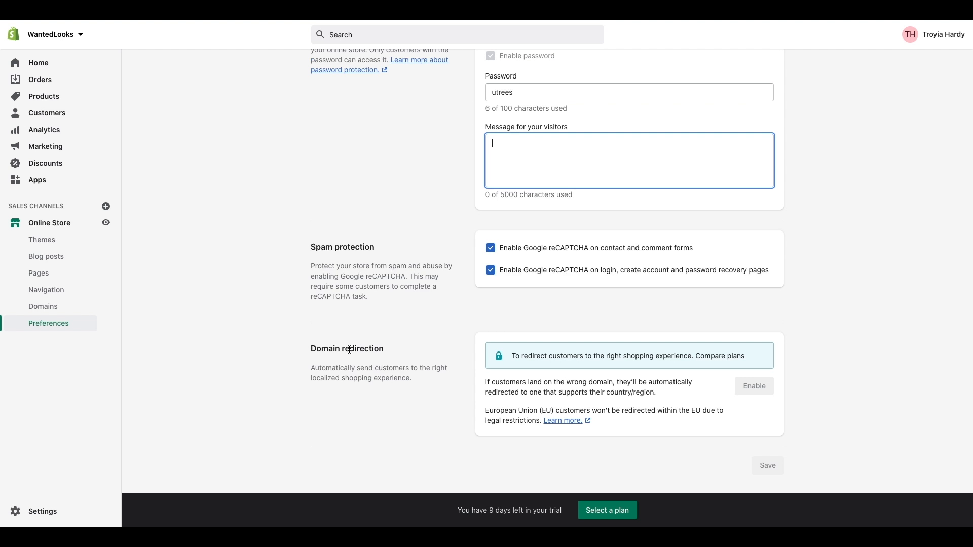
pyautogui.scroll(15, 385, 345)
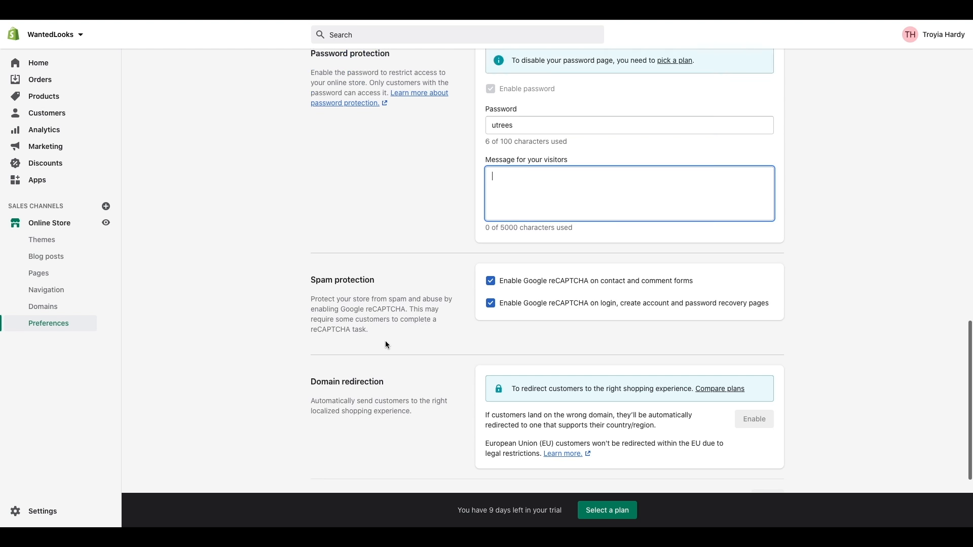